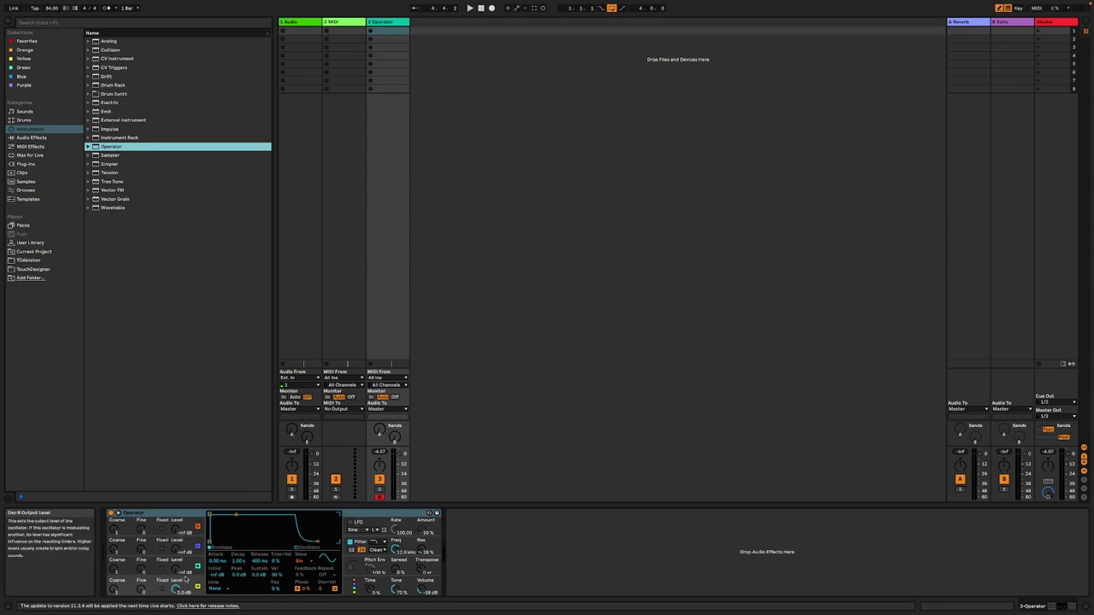
- Try frequency modulation by raising oscillator B's level to 0.0 dB and sweeping its coarse frequency
left_click(185, 571)
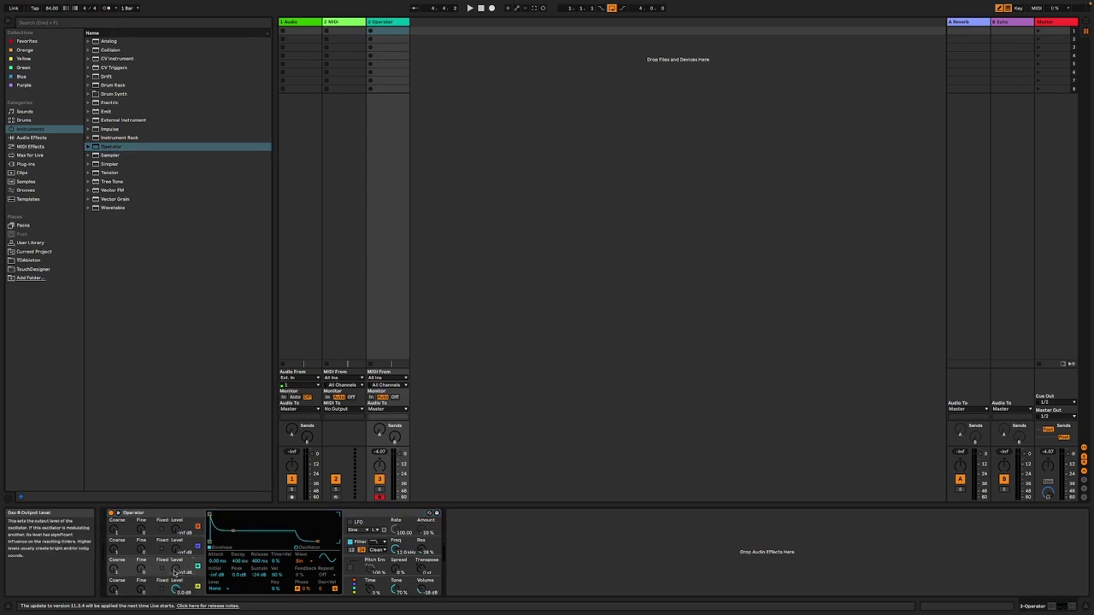
key("a")
left_click_drag(176, 569, 177, 558)
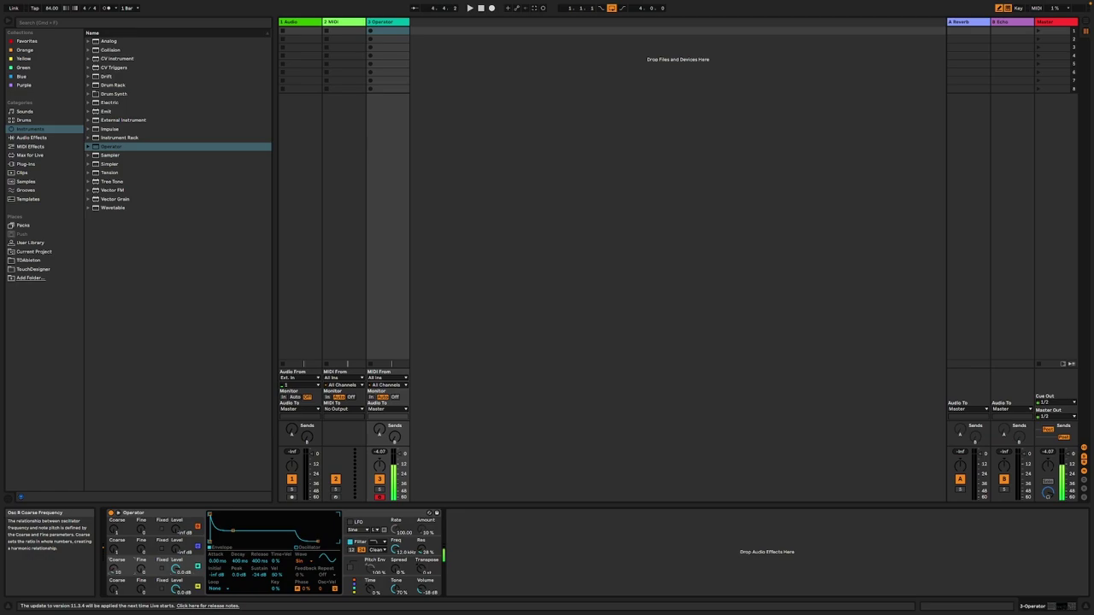
left_click_drag(114, 569, 176, 586)
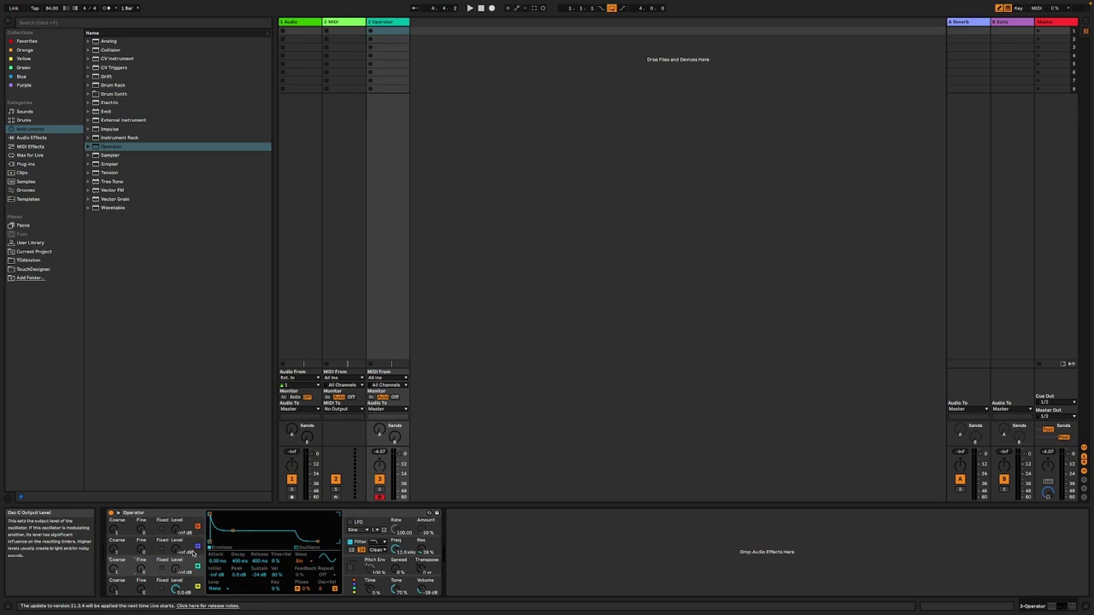
- Select oscillator A in Operator and audition its plain sine tone
left_click(185, 584)
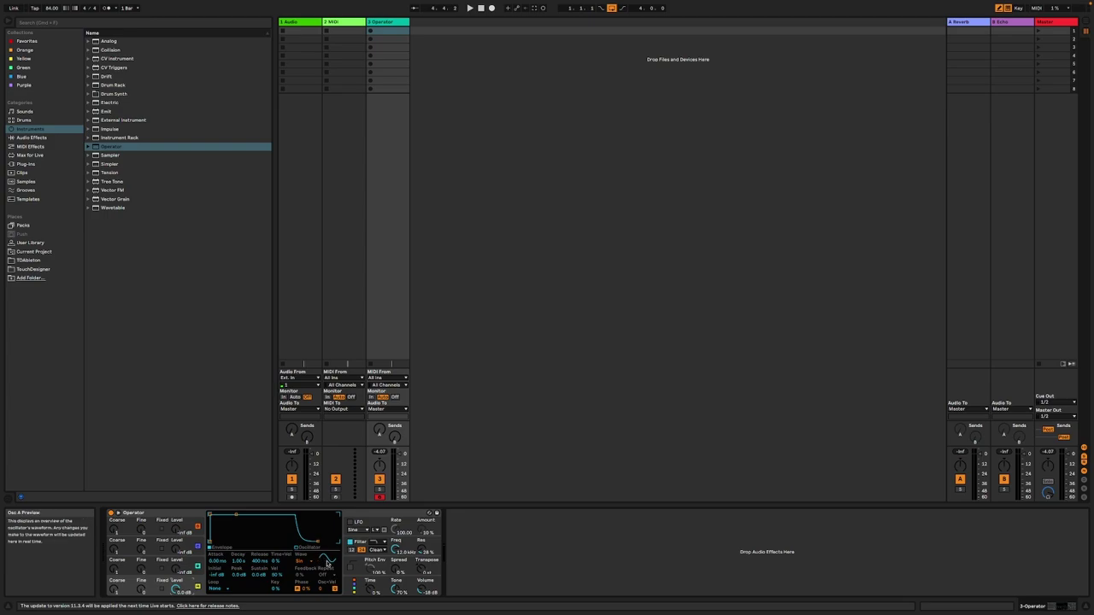
key("a")
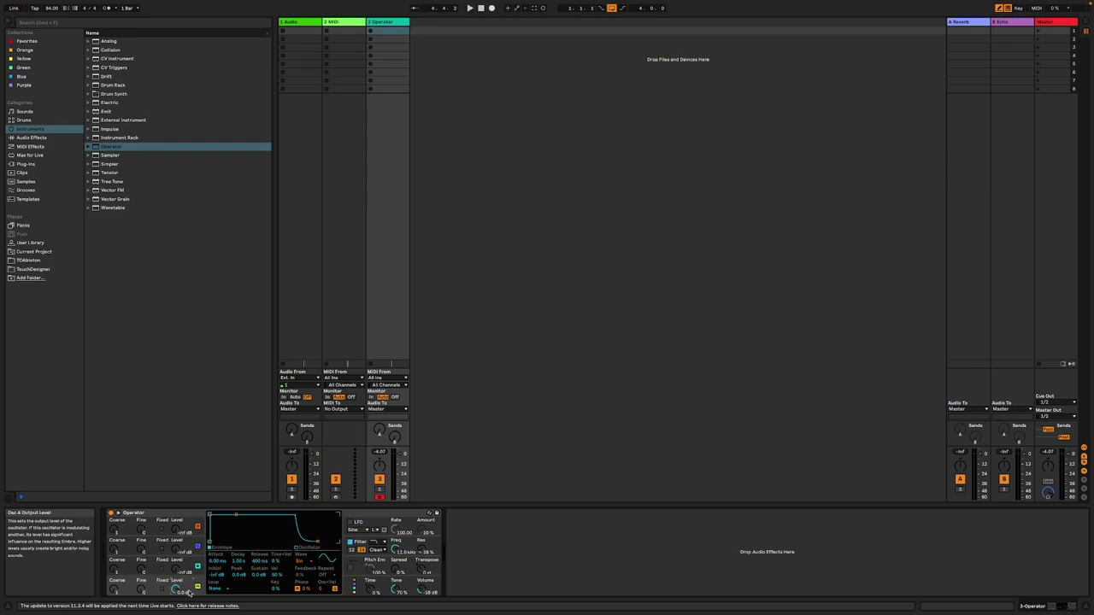
key("a")
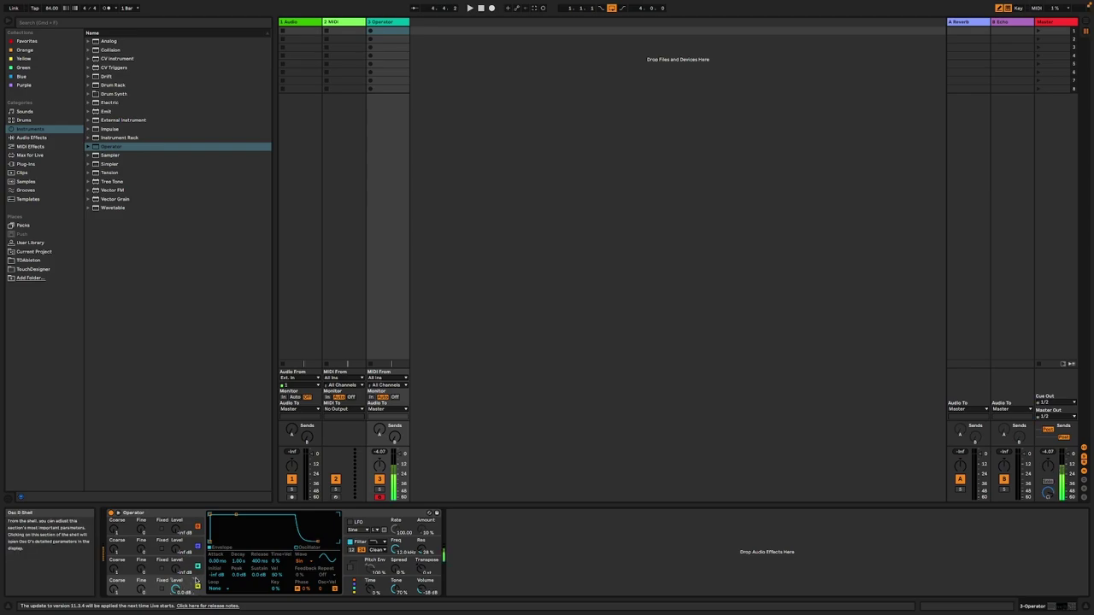
- Turn on Operator's LFO and set its amount to 100 % and its rate to 127
left_click(350, 523)
left_click(350, 523)
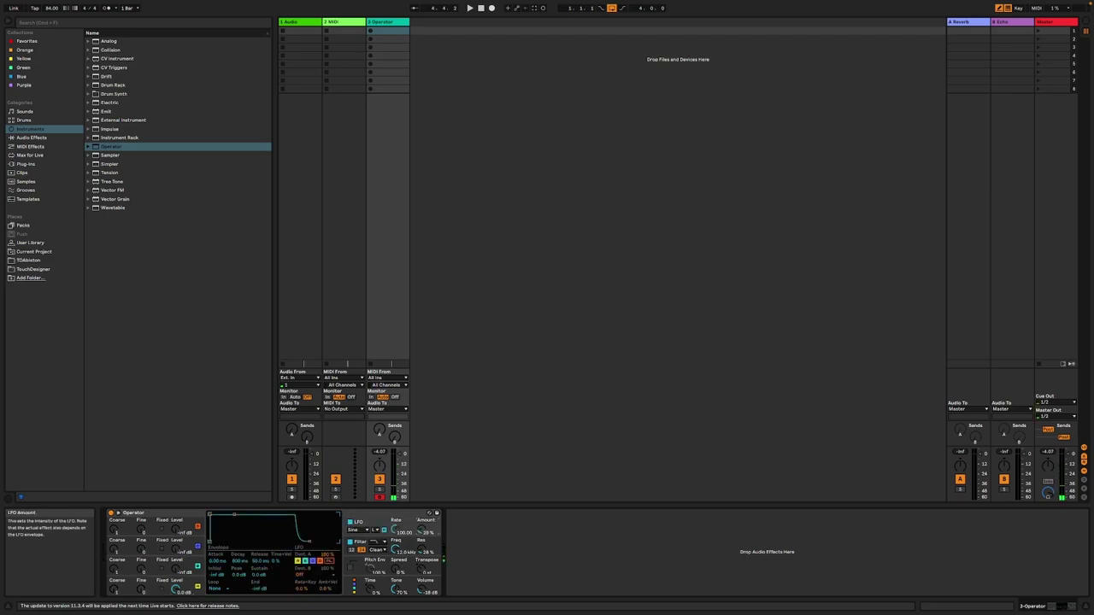
left_click_drag(418, 532, 397, 515)
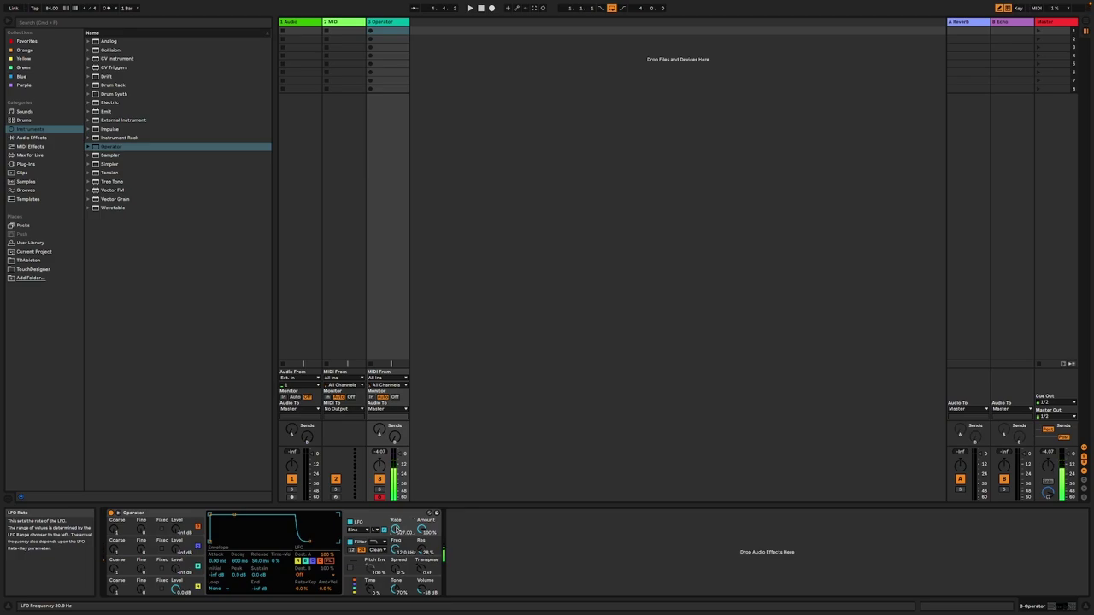
- Shorten oscillator A's envelope release to 1.00 ms and turn the LFO off after auditioning a note
left_click(184, 582)
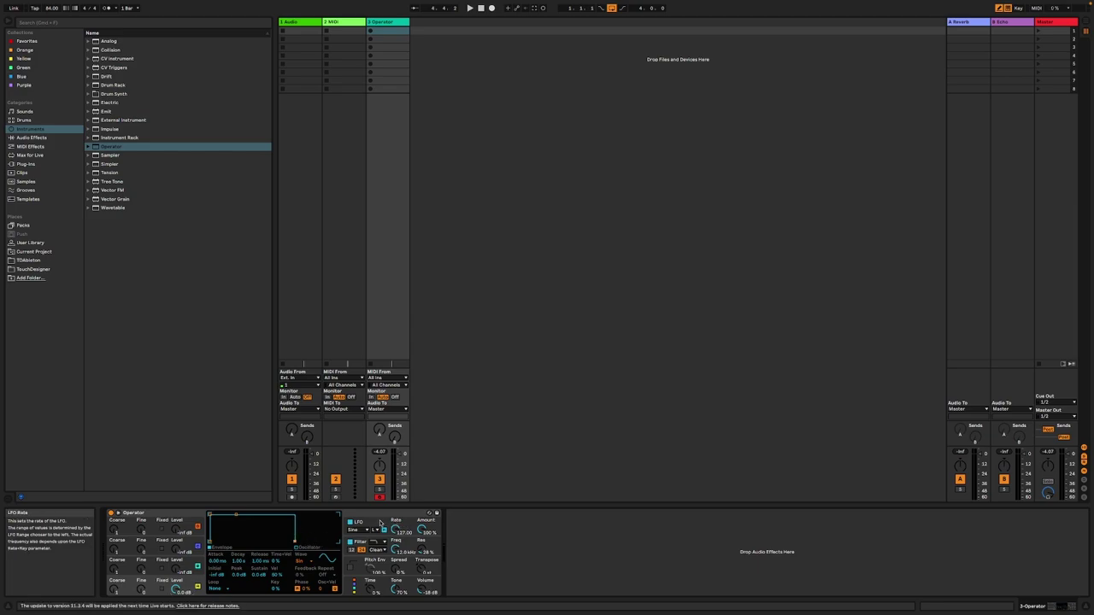
left_click(379, 524)
key("a")
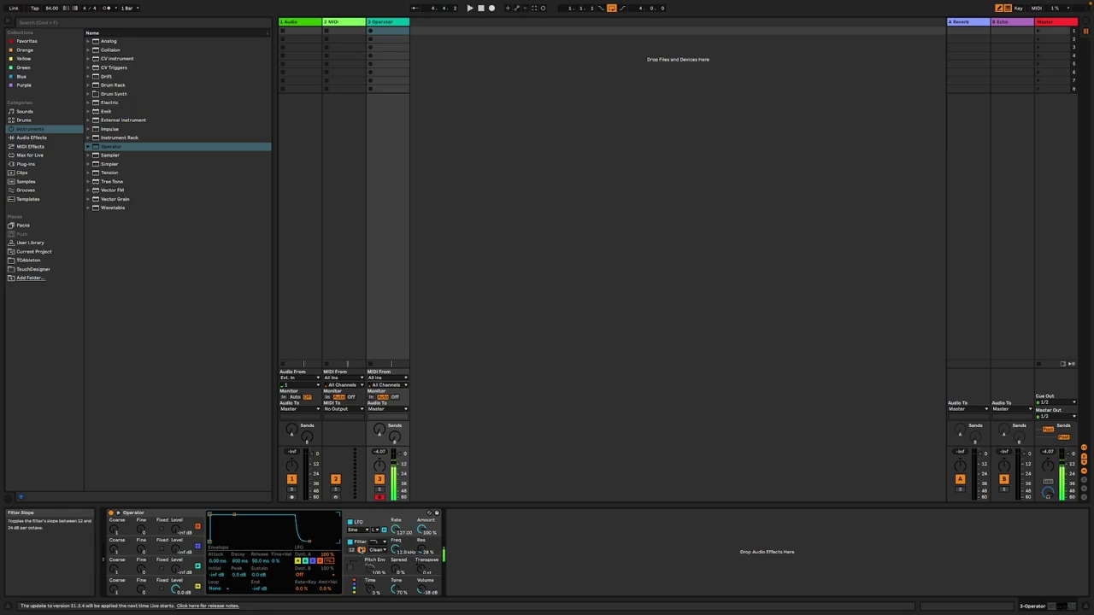
left_click(348, 522)
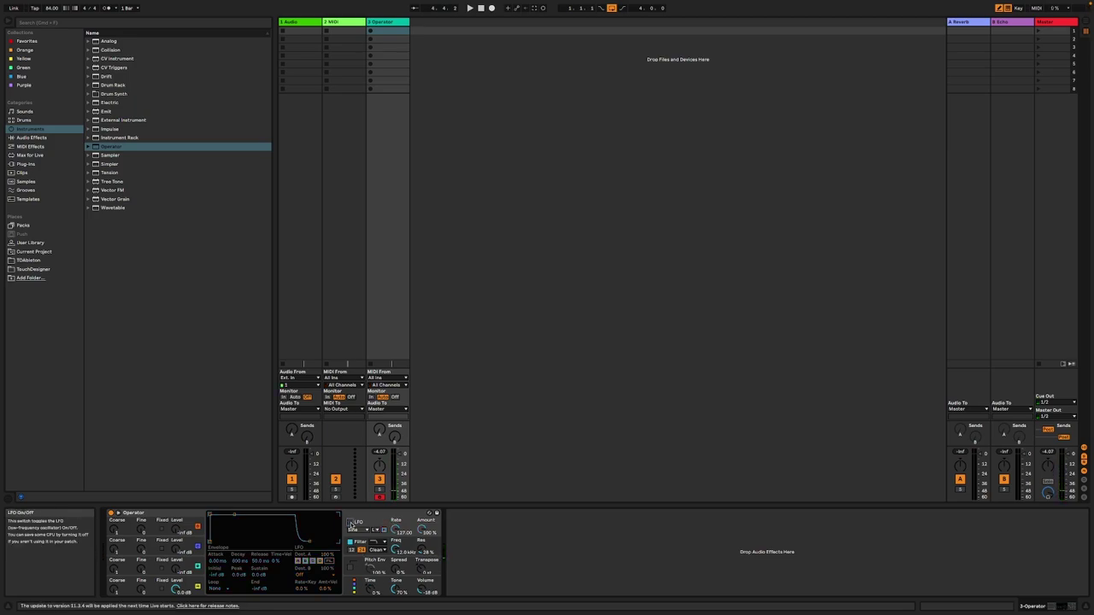
- Set oscillator A's volume envelope loop mode to Loop with a loop time of 0.20 ms
left_click(188, 584)
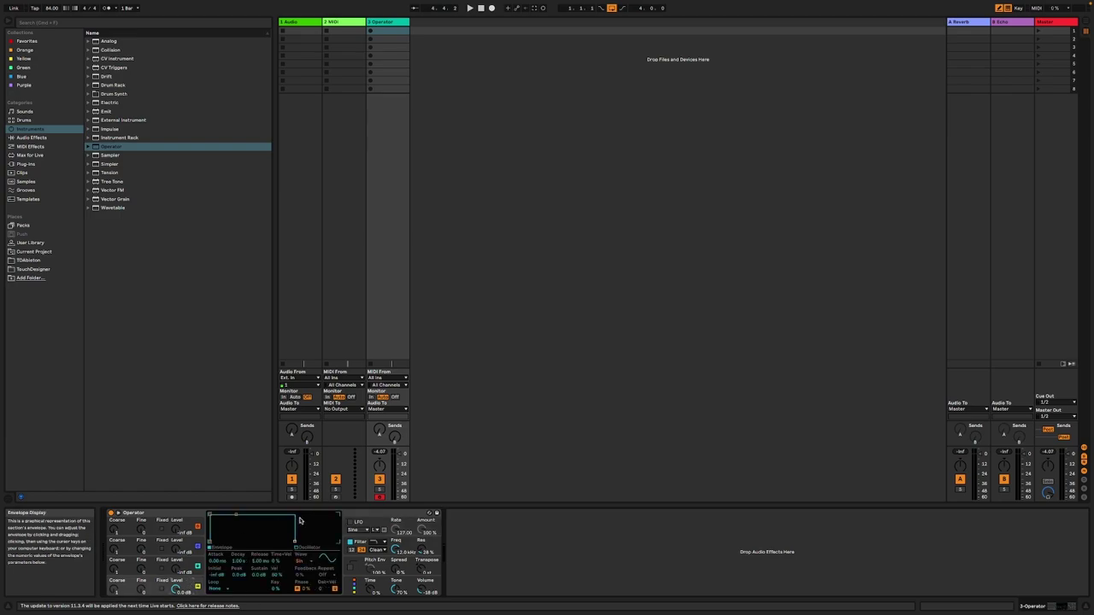
key("a")
key("a")
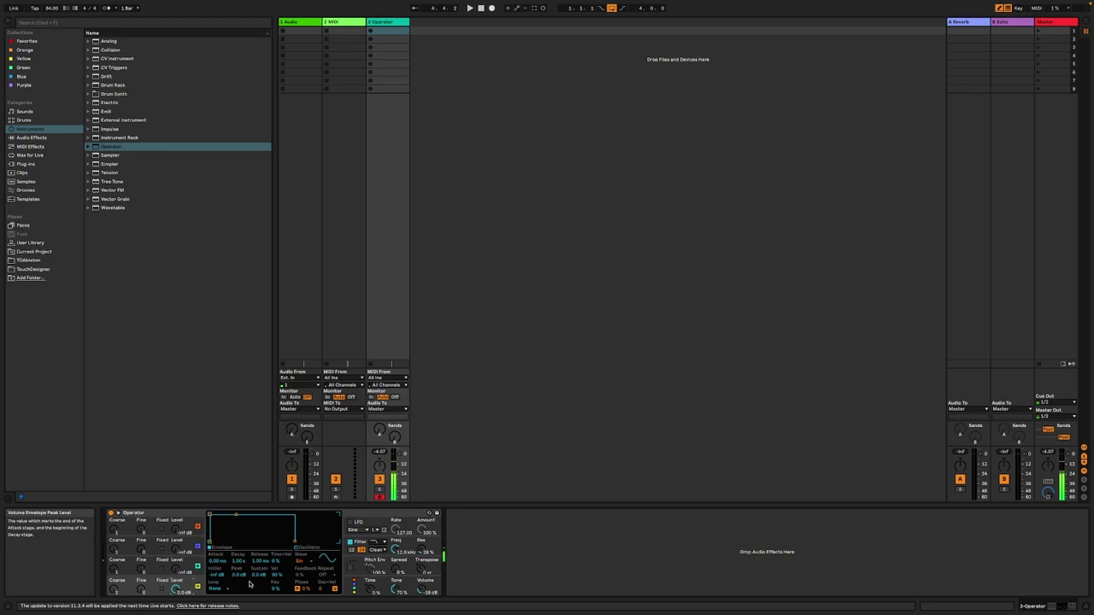
left_click(229, 592)
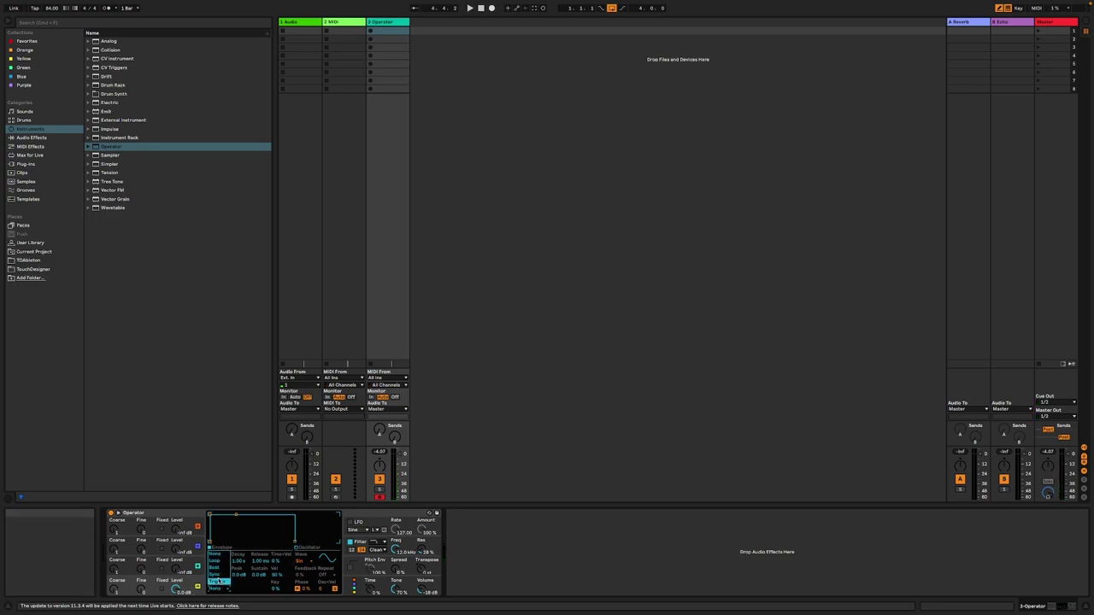
left_click(224, 589)
left_click(225, 590)
left_click(221, 565)
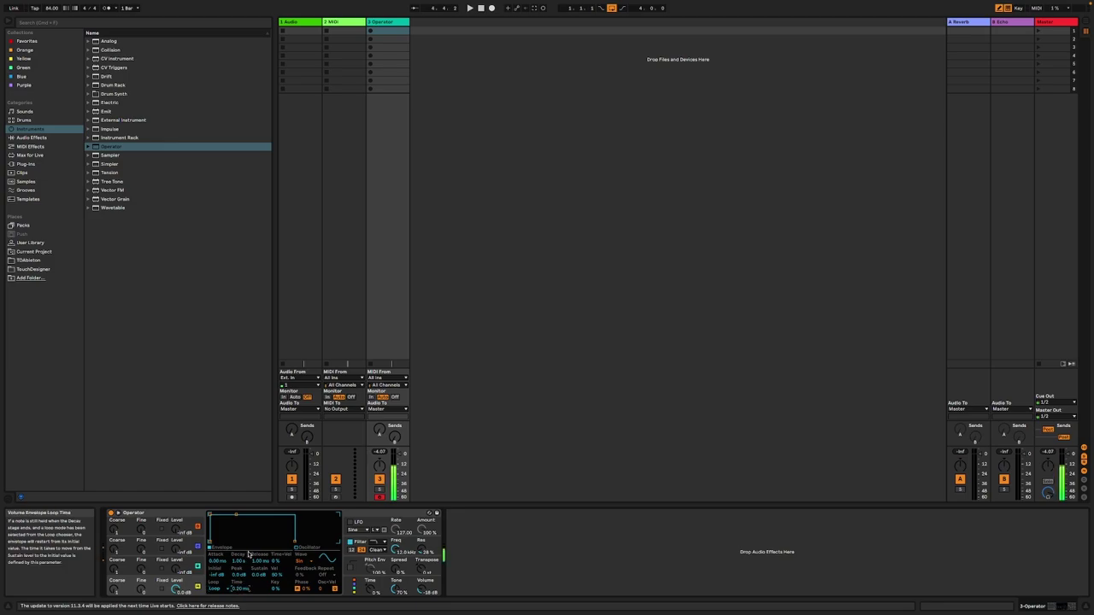
- Shape oscillator A's looping envelope with sustain at -inf dB, loop time 0.20 ms and decay 2.81 ms
left_click_drag(236, 517, 236, 543)
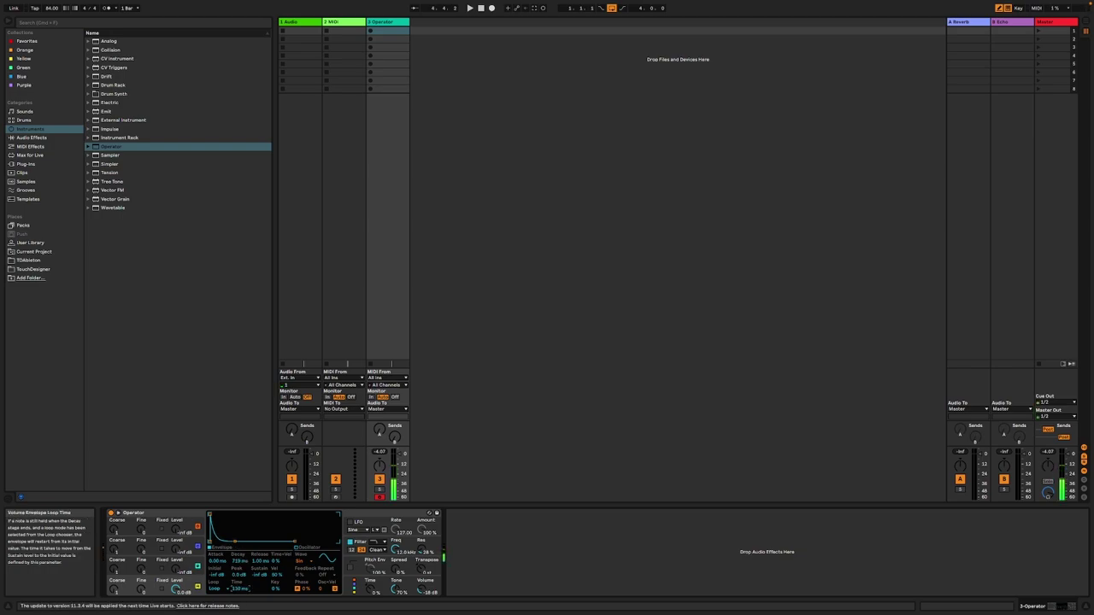
left_click_drag(240, 589, 240, 593)
key("a")
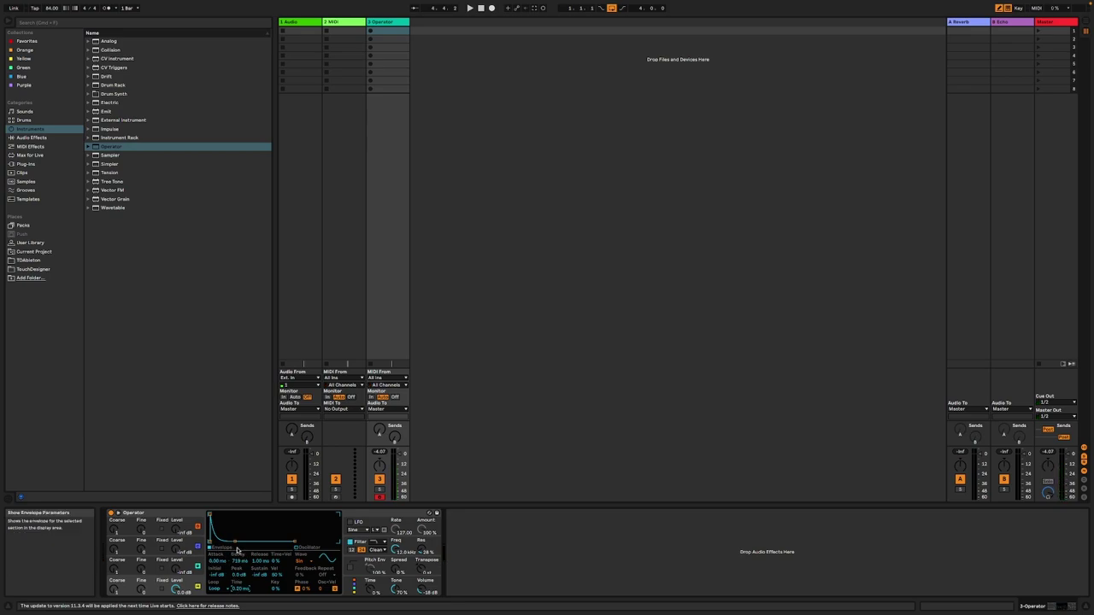
key("a")
left_click_drag(239, 562, 239, 609)
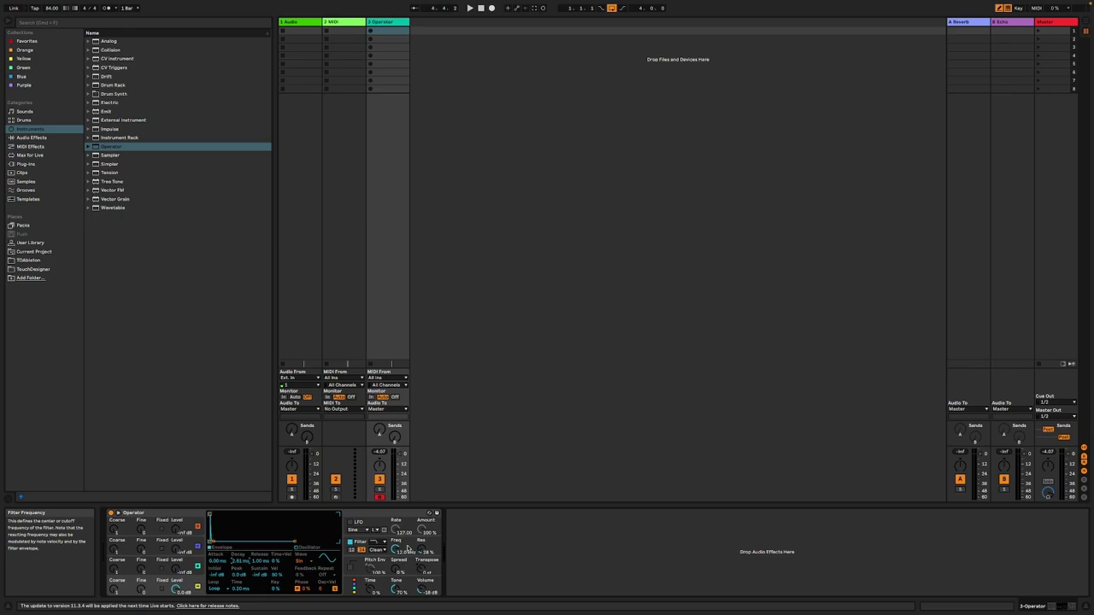
- Set the global envelope Time to 100 % while trying different loop times on oscillator A
left_click(373, 593)
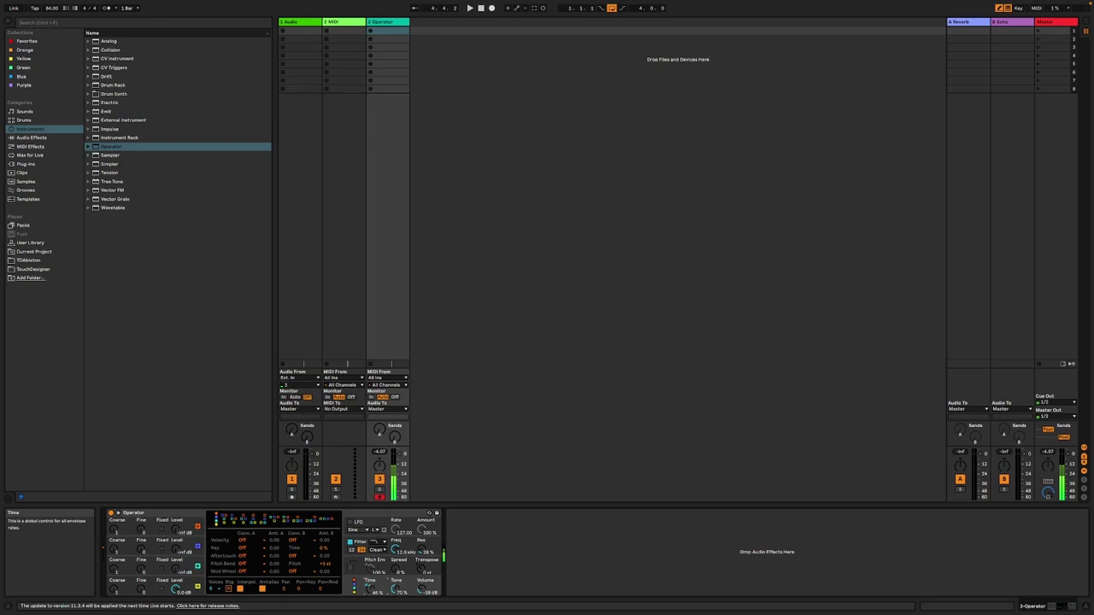
left_click_drag(371, 589, 371, 578)
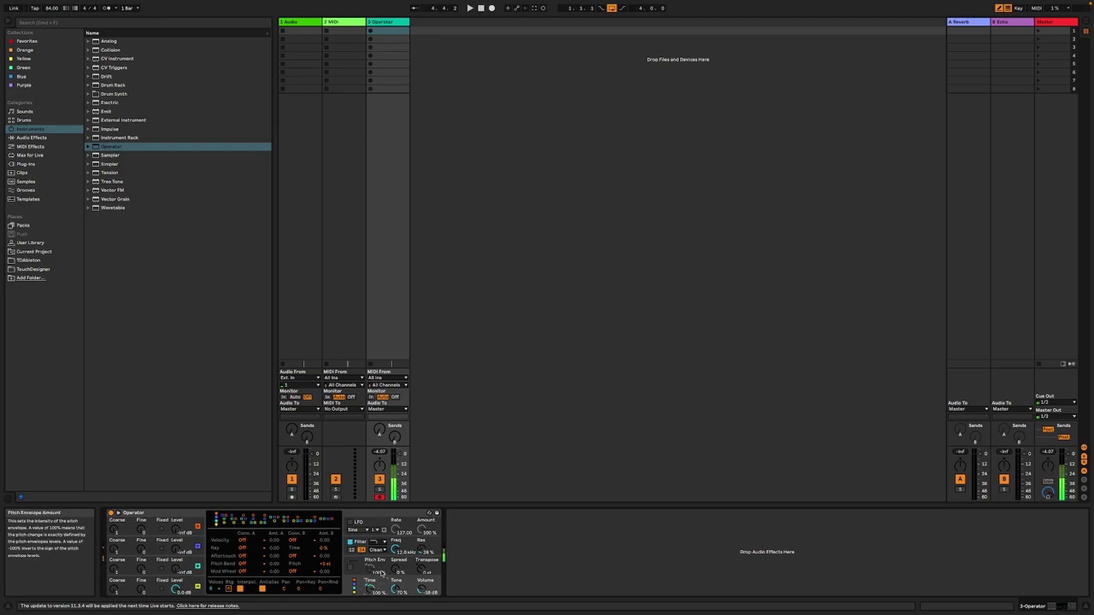
left_click(155, 585)
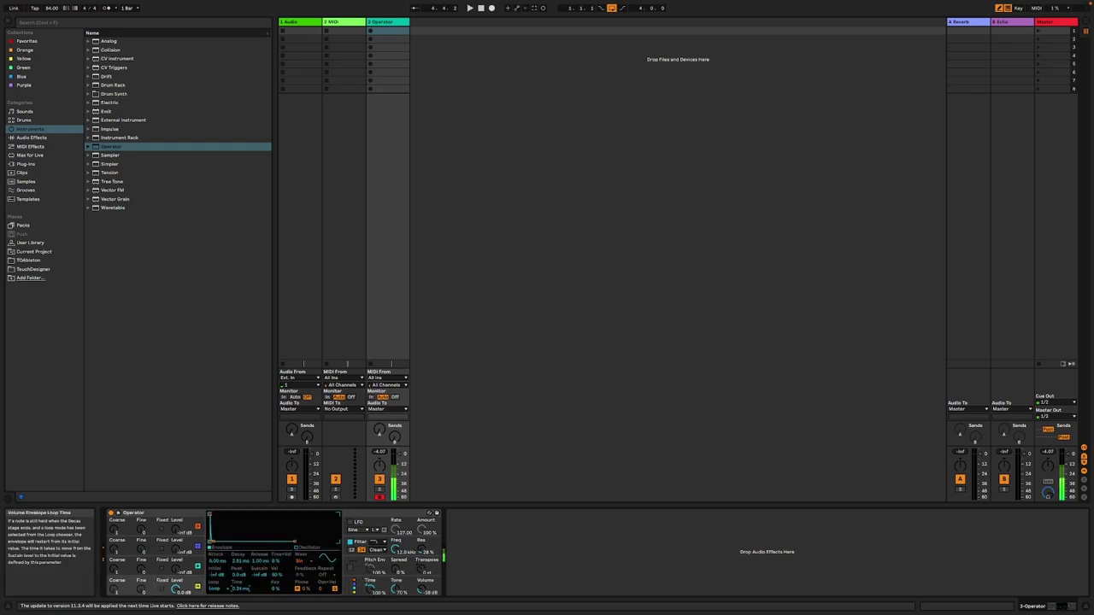
left_click_drag(371, 588, 371, 606)
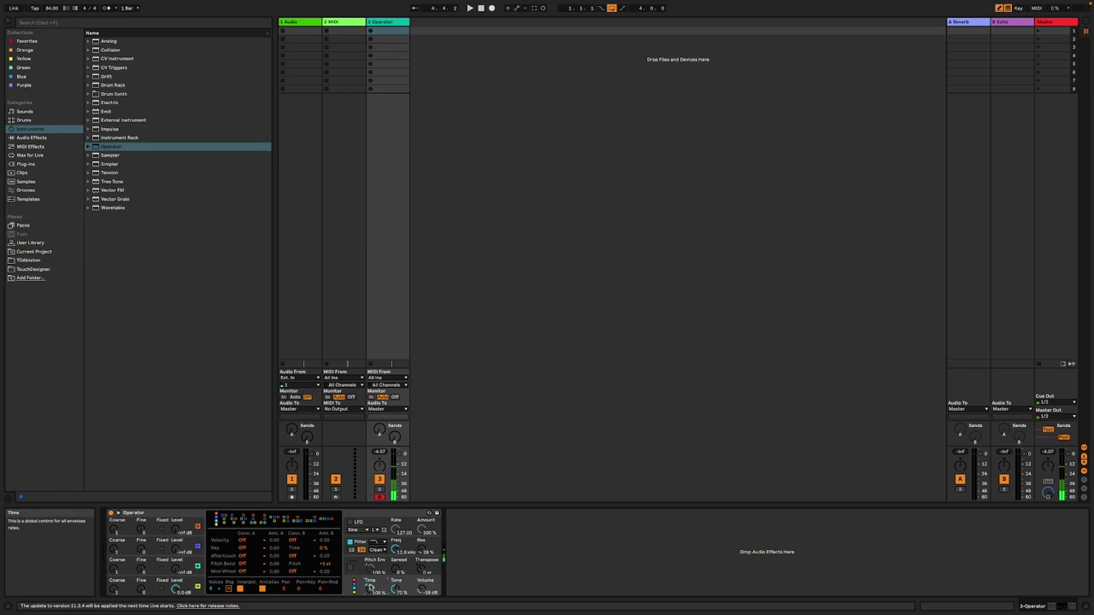
- Route Key modulation to Time with an amount of -100 and audition it an octave higher
left_click(244, 549)
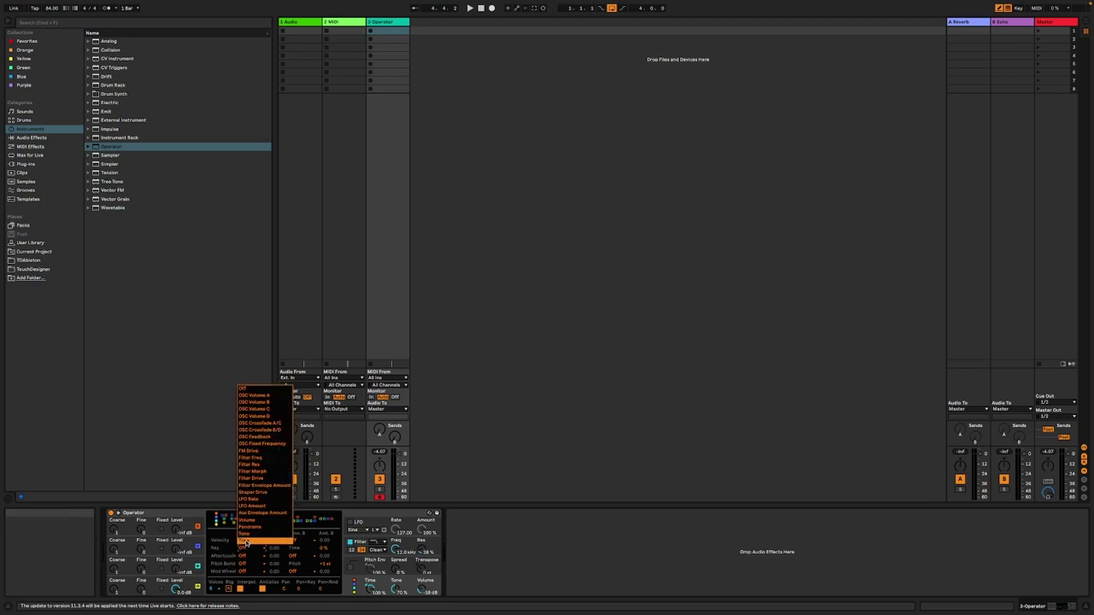
left_click(246, 542)
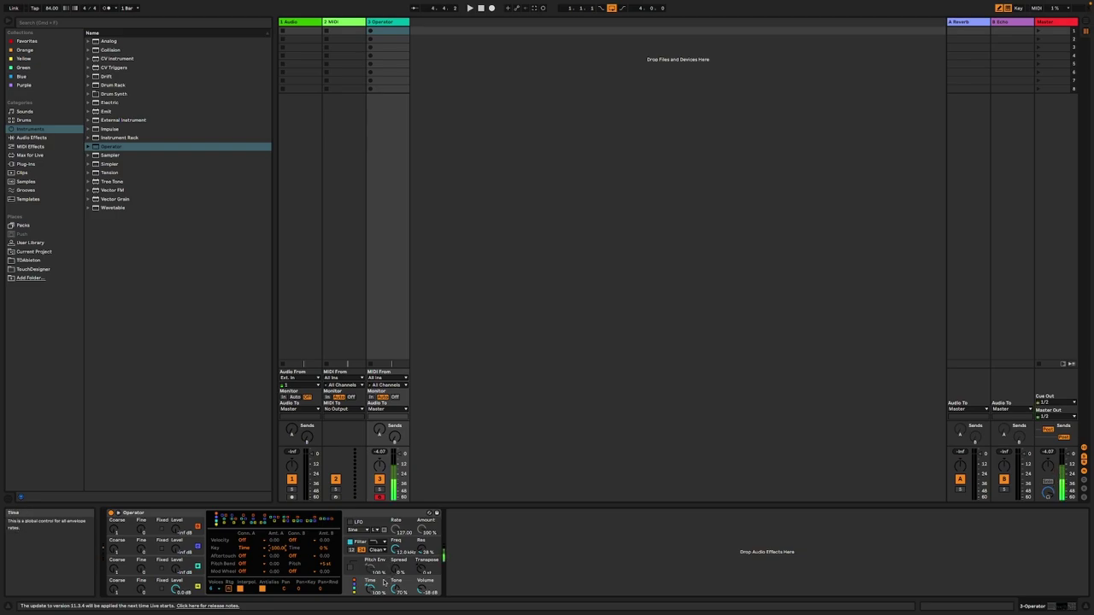
key("x")
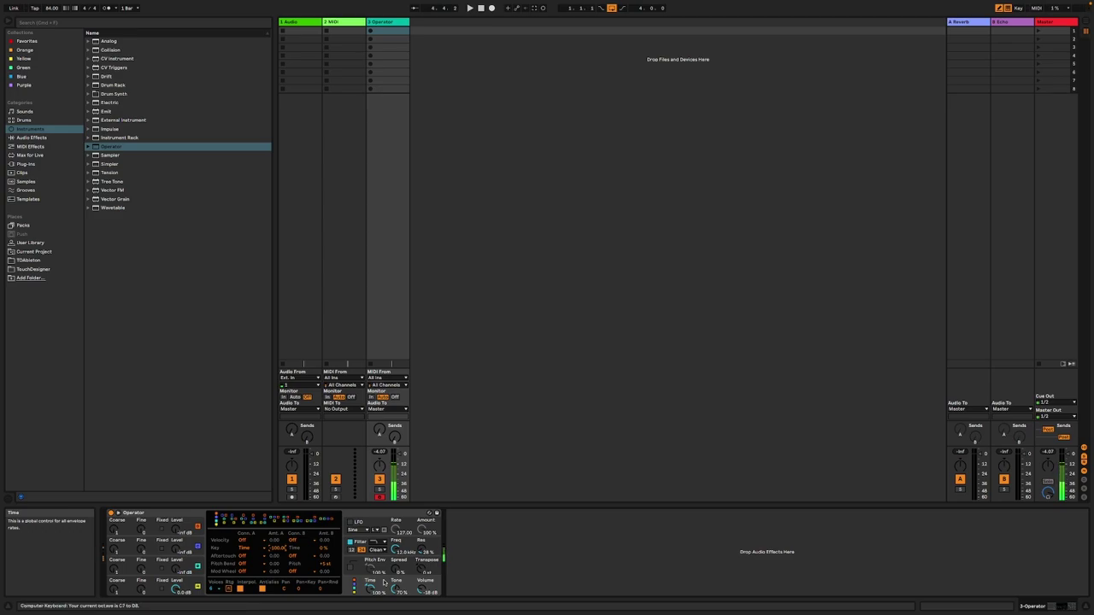
- Lower oscillator A's envelope loop time to 0.20 ms and raise the filter frequency to 18.5 kHz
left_click(162, 590)
left_click_drag(238, 591, 237, 606)
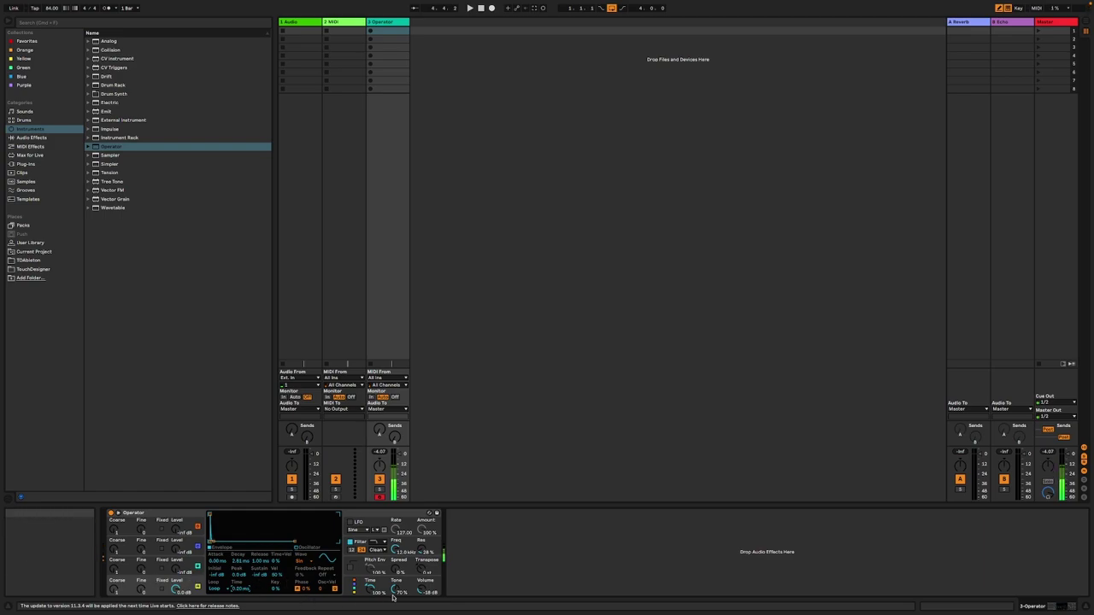
mouse_move(396, 551)
left_mouse_down()
mouse_move(397, 587)
mouse_move(398, 552)
left_mouse_up()
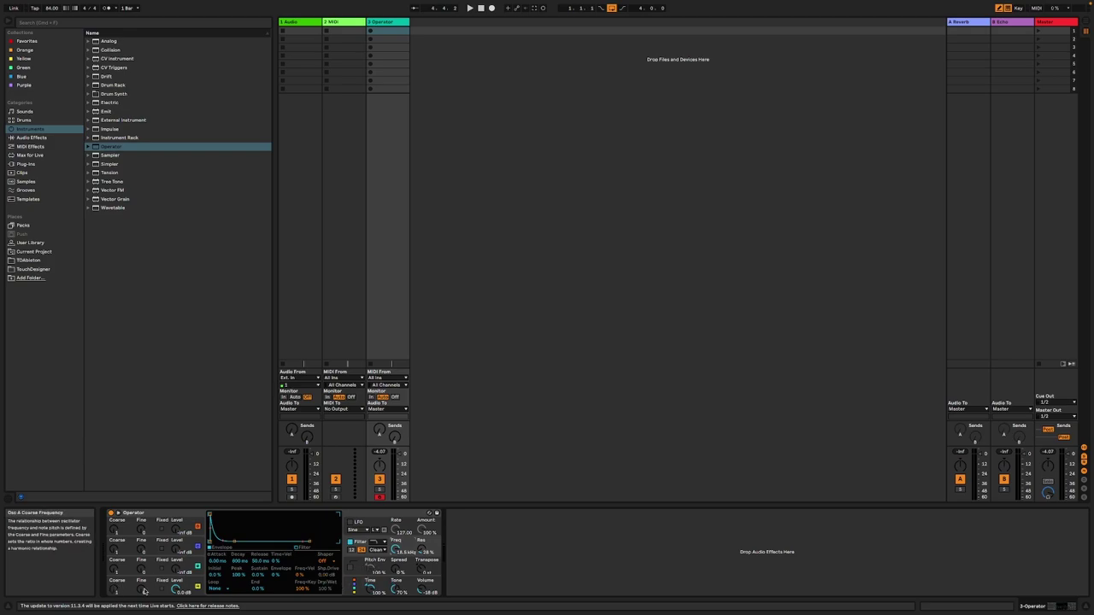
- Set oscillator A's envelope loop mode to None with a longer decay and release, and set the global Time to 100 %
left_click(144, 591)
left_click(216, 589)
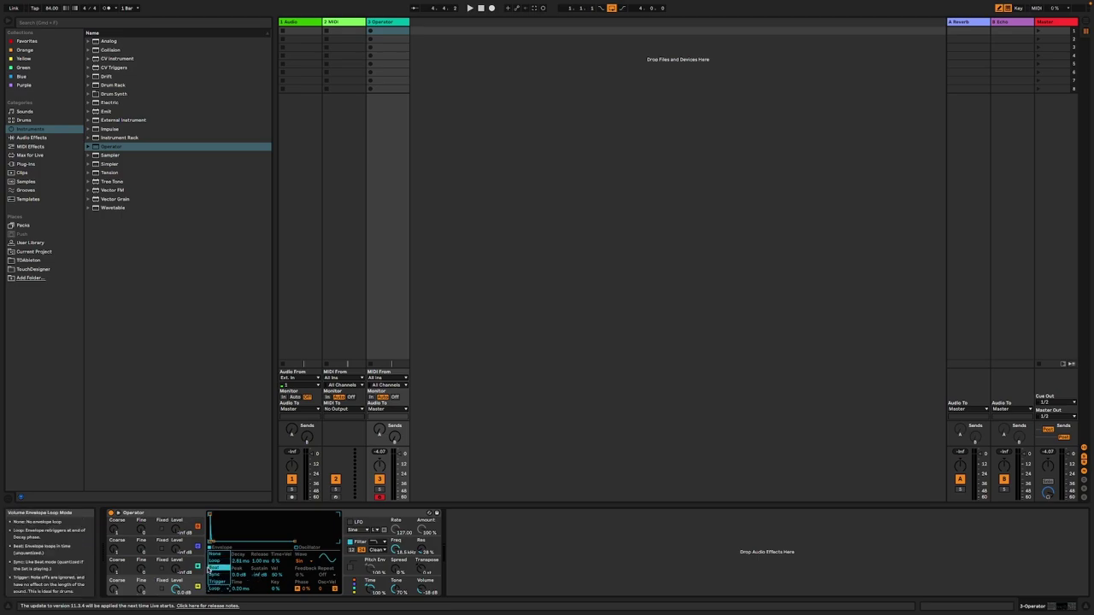
left_click(216, 554)
left_click_drag(216, 541, 227, 541)
left_click_drag(295, 541, 306, 541)
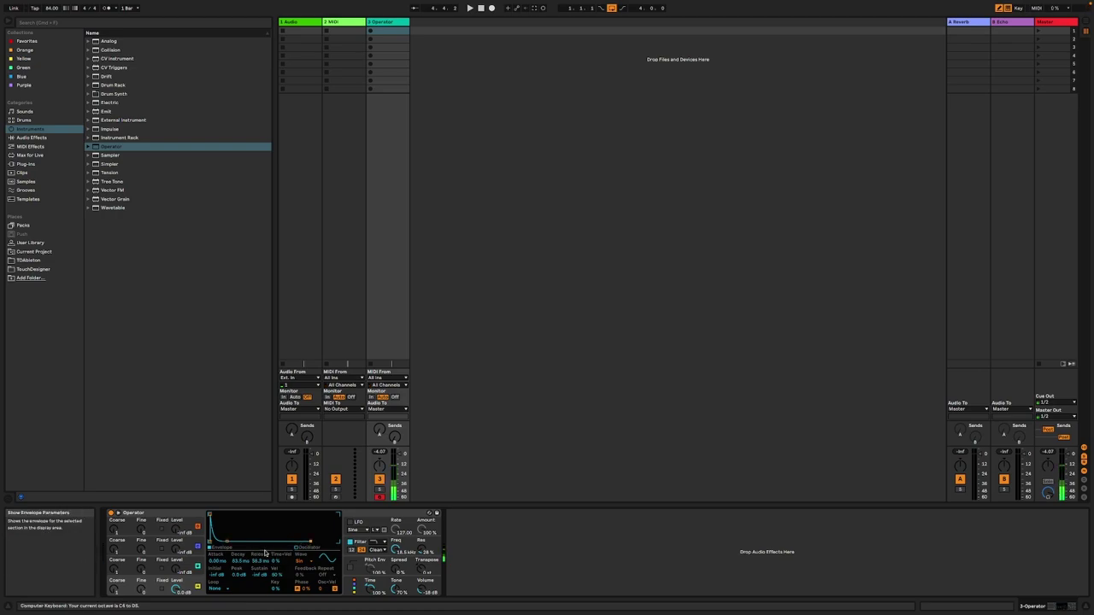
left_click(370, 585)
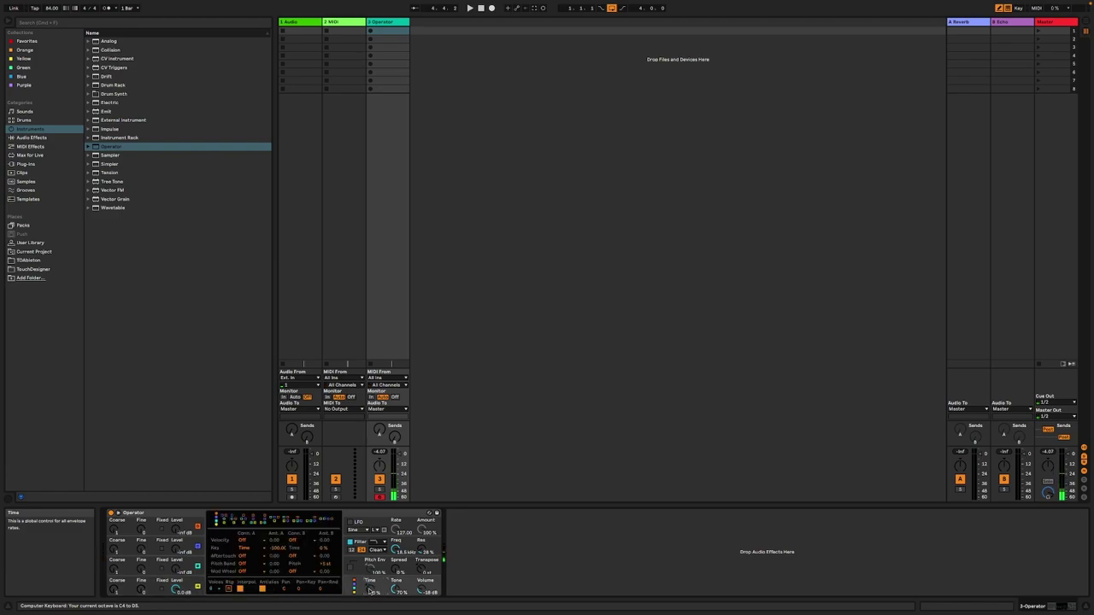
left_click_drag(370, 591, 370, 586)
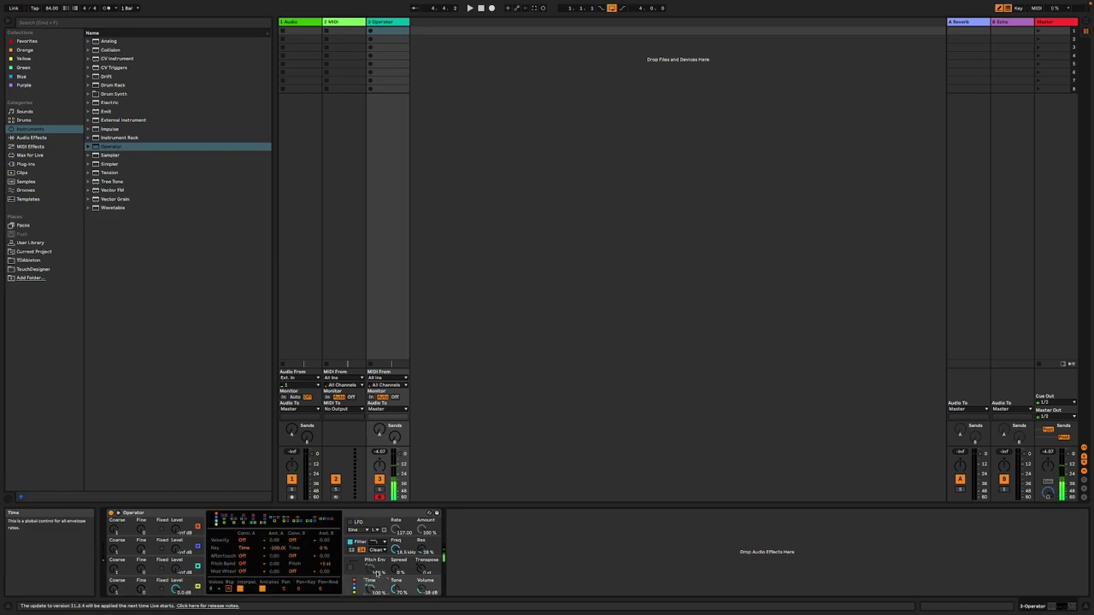
- Enable the pitch envelope in Loop mode and shape it with 22.4 ms decay, -43 st sustain and -48 st end level
left_click(350, 568)
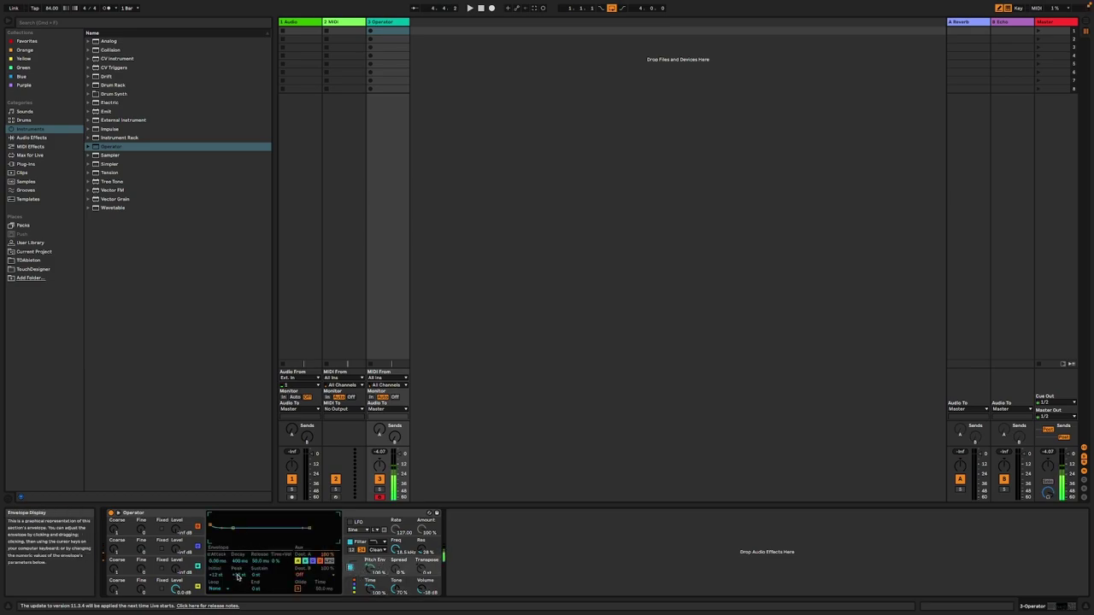
left_click(214, 588)
left_click(218, 562)
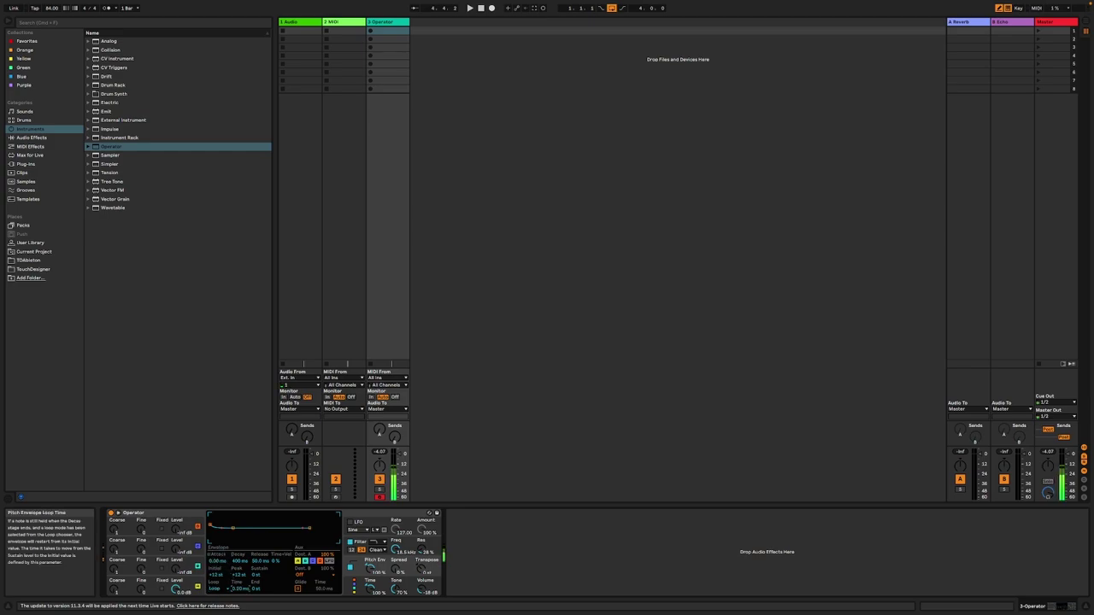
left_click_drag(234, 527, 224, 542)
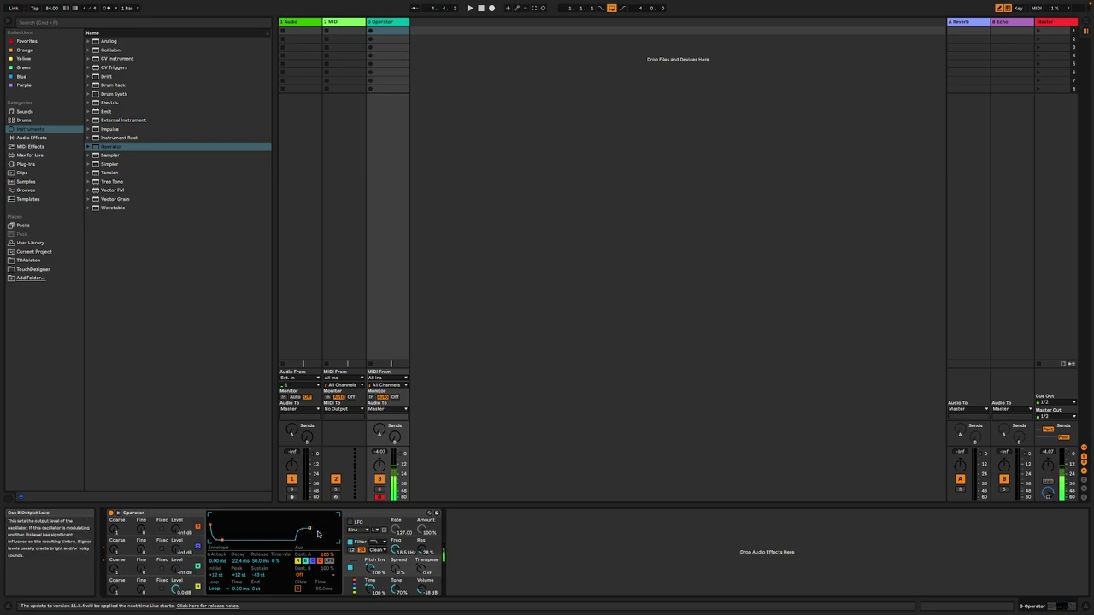
left_click_drag(310, 529, 312, 545)
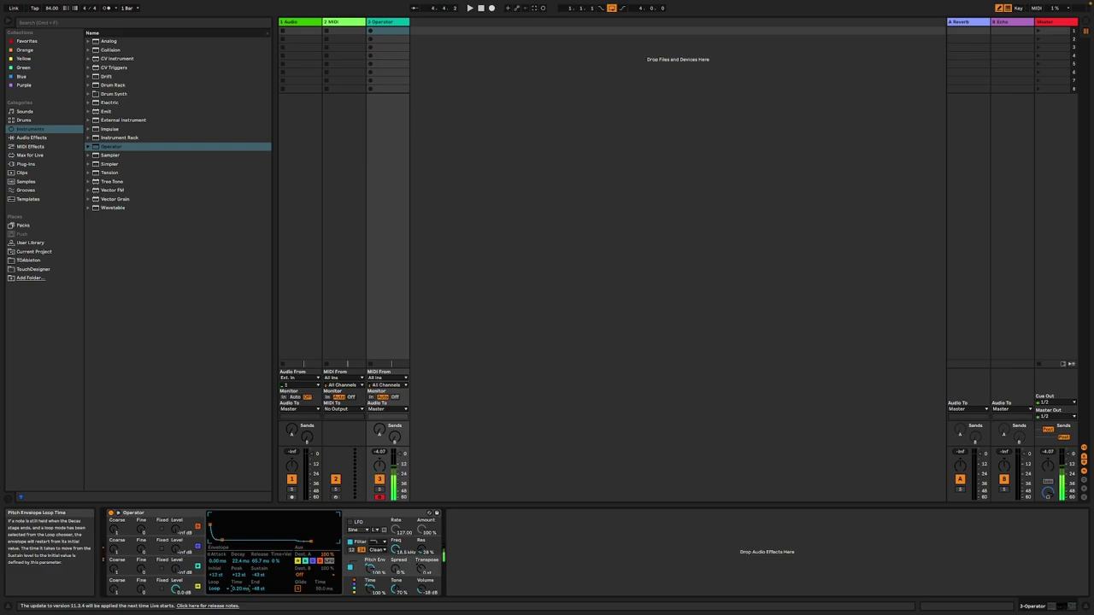
- Compare oscillator A's envelope with the pitch envelope, shorten the pitch envelope's decay, and lower the global Time below 100 %
left_click(190, 587)
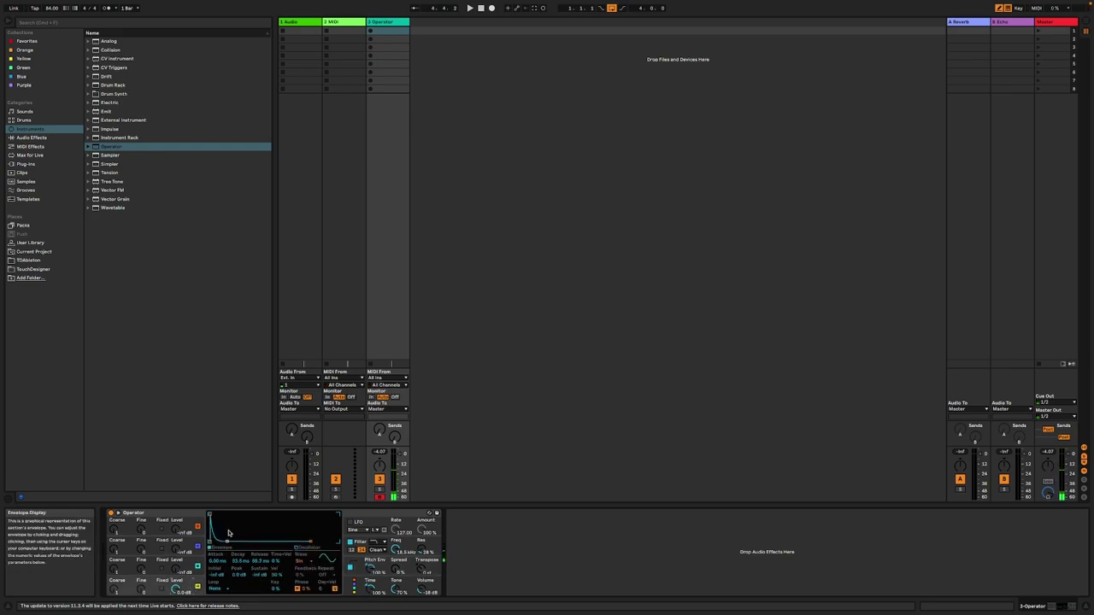
left_click(365, 566)
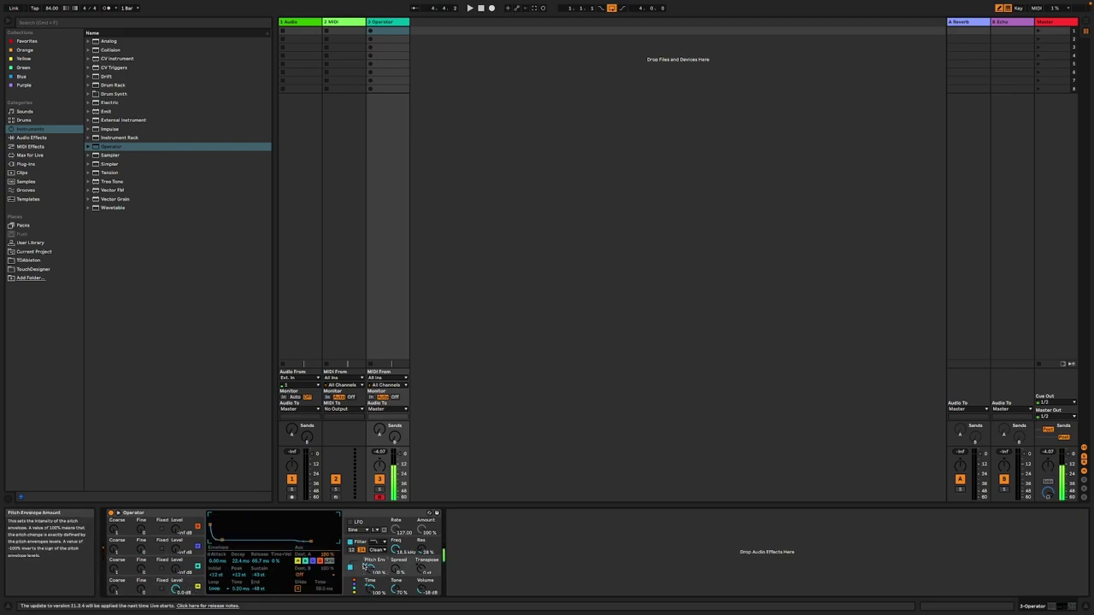
mouse_move(224, 541)
left_mouse_down()
mouse_move(212, 539)
mouse_move(213, 514)
mouse_move(214, 541)
left_mouse_up()
mouse_move(370, 586)
left_mouse_down()
mouse_move(370, 598)
mouse_move(370, 579)
left_mouse_up()
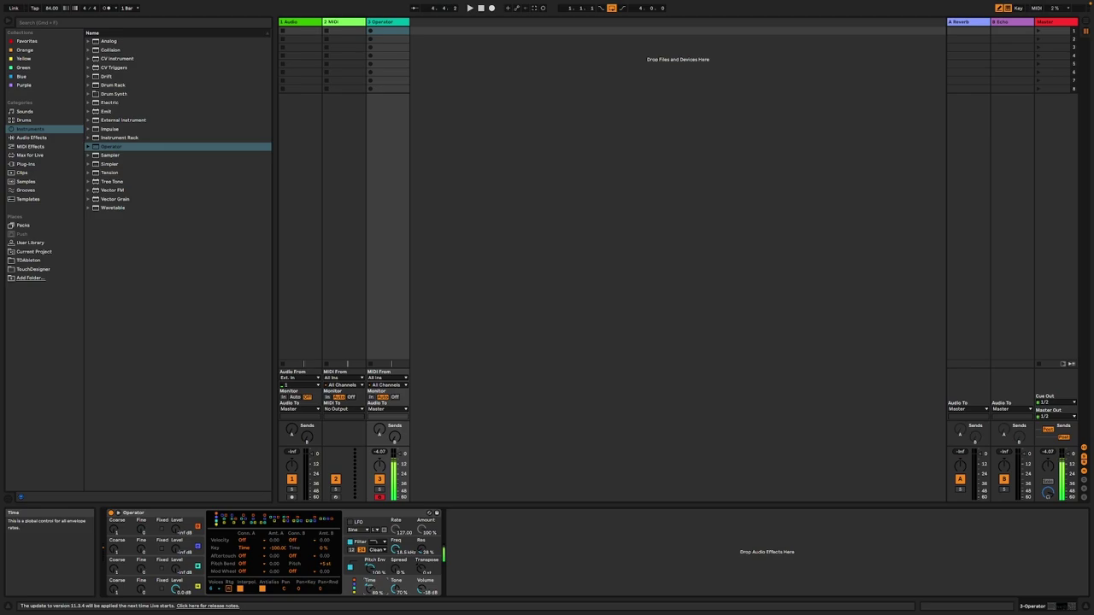
- Reshape the looping pitch envelope with a -48 st initial level, +48 st peak, -48 st sustain and a much shorter decay
left_click(384, 563)
left_click_drag(215, 541, 213, 516)
left_click(210, 516)
left_click(210, 555)
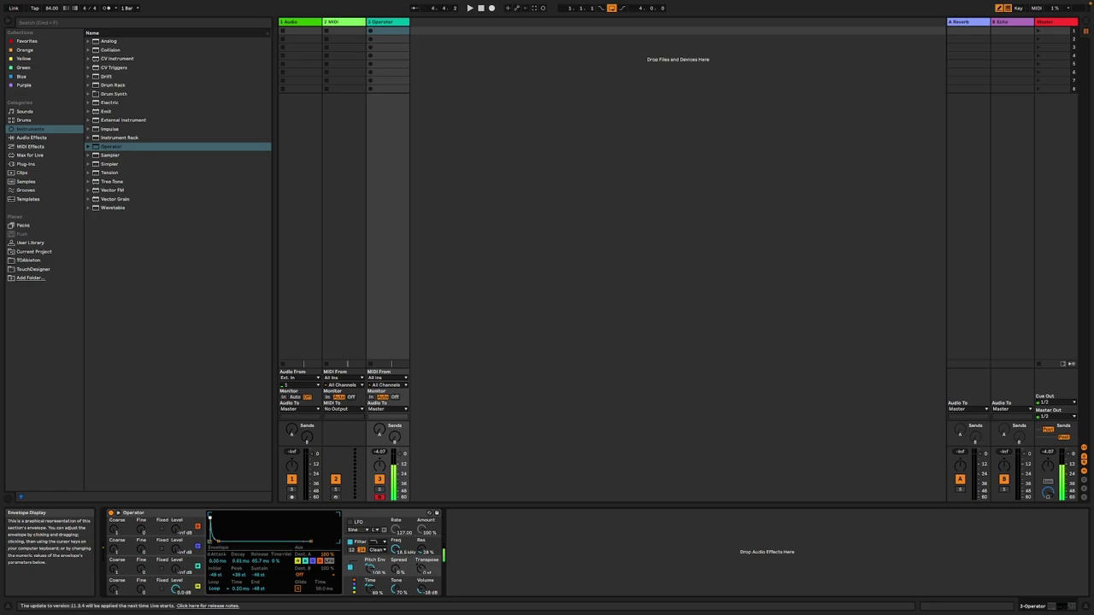
left_click_drag(209, 532, 209, 514)
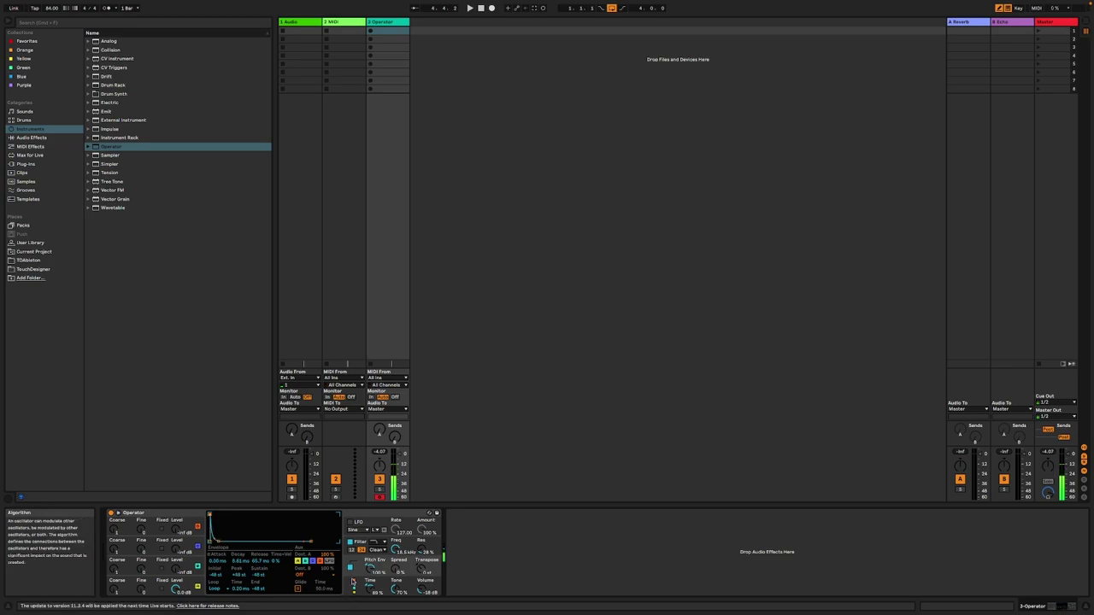
- Set the filter envelope to Loop mode with a 100 % envelope amount and lower the filter frequency to 243 Hz
left_click(411, 541)
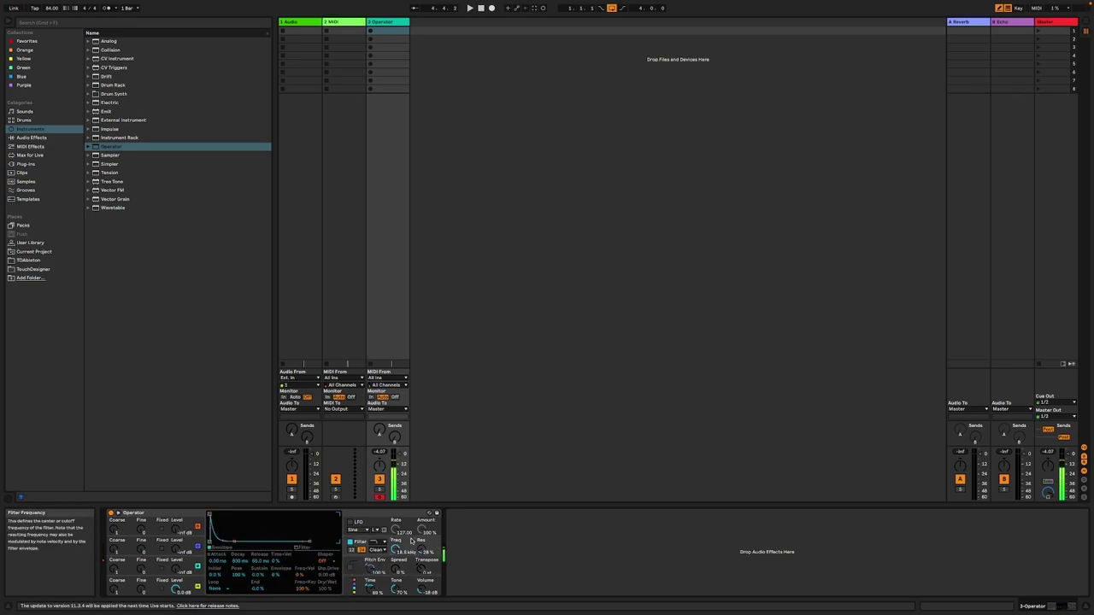
left_click(213, 588)
left_click(215, 560)
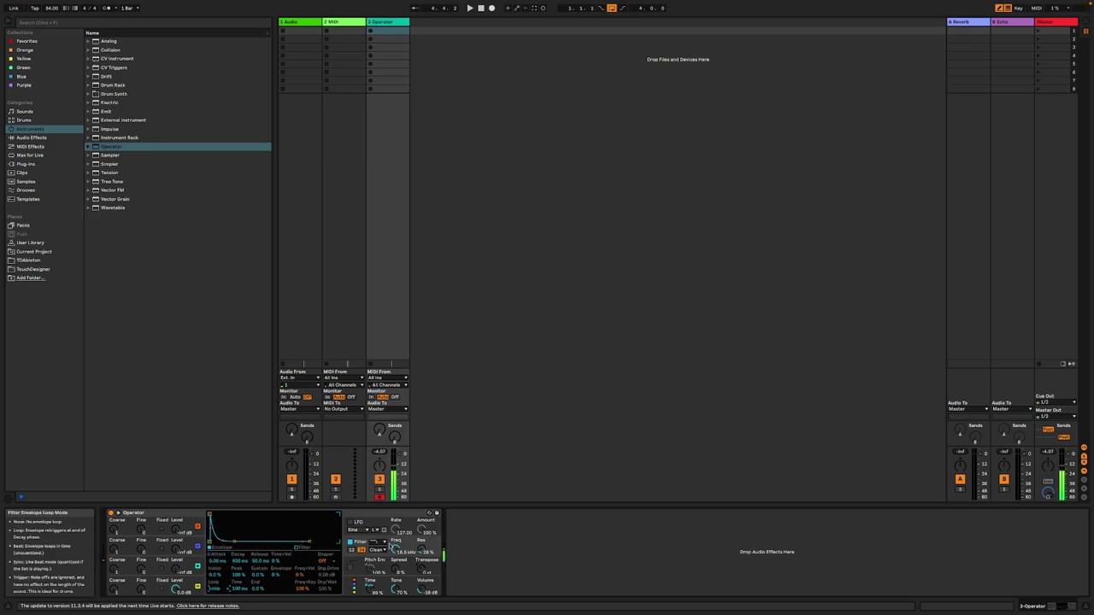
left_click_drag(395, 550, 396, 577)
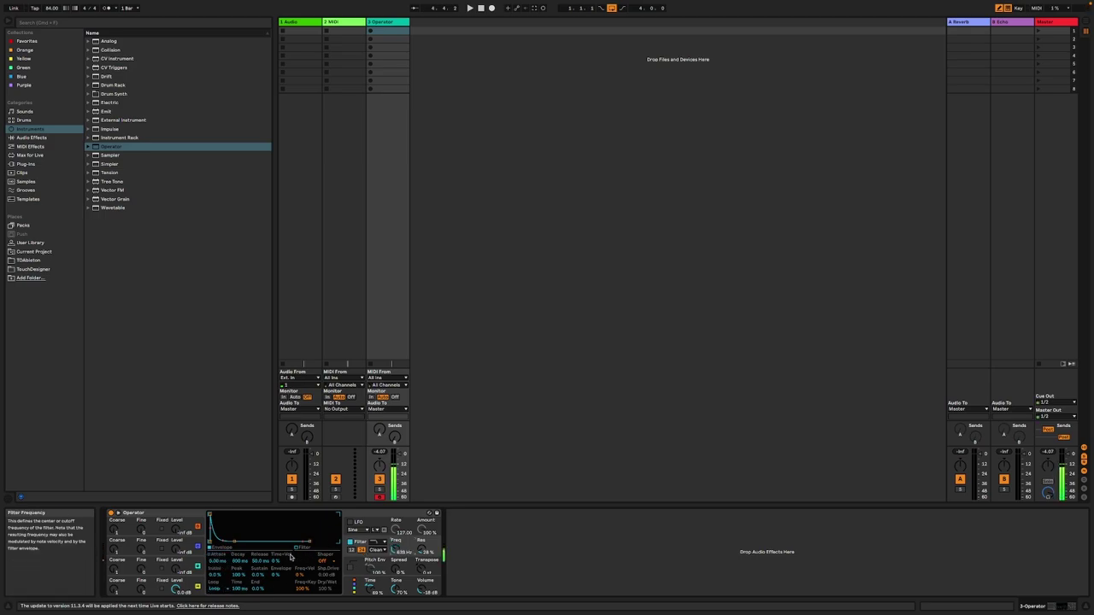
left_click_drag(275, 575, 275, 554)
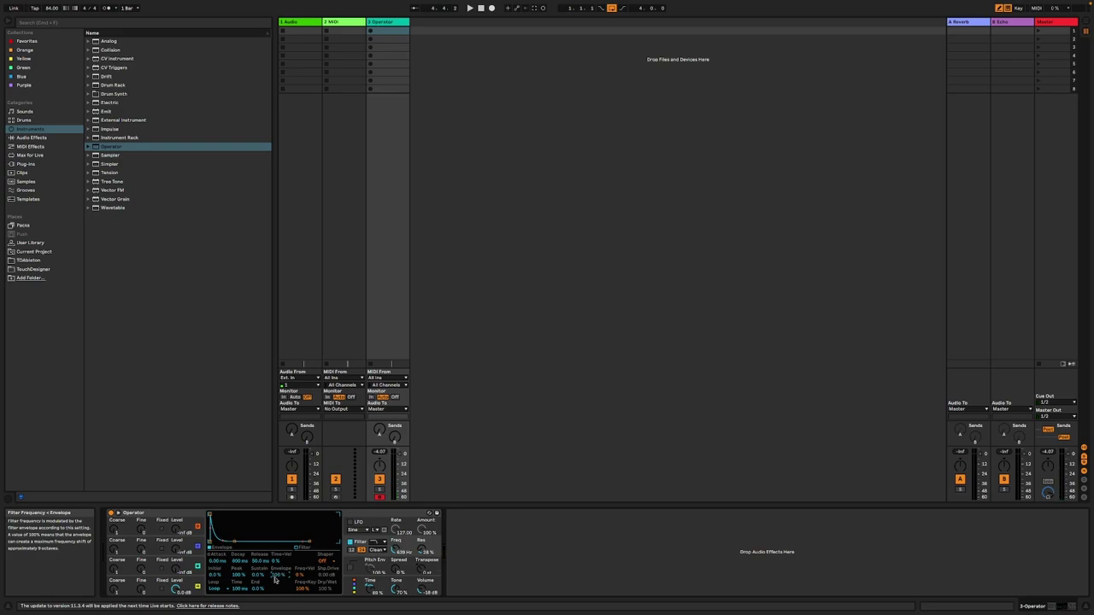
left_click_drag(396, 550, 395, 556)
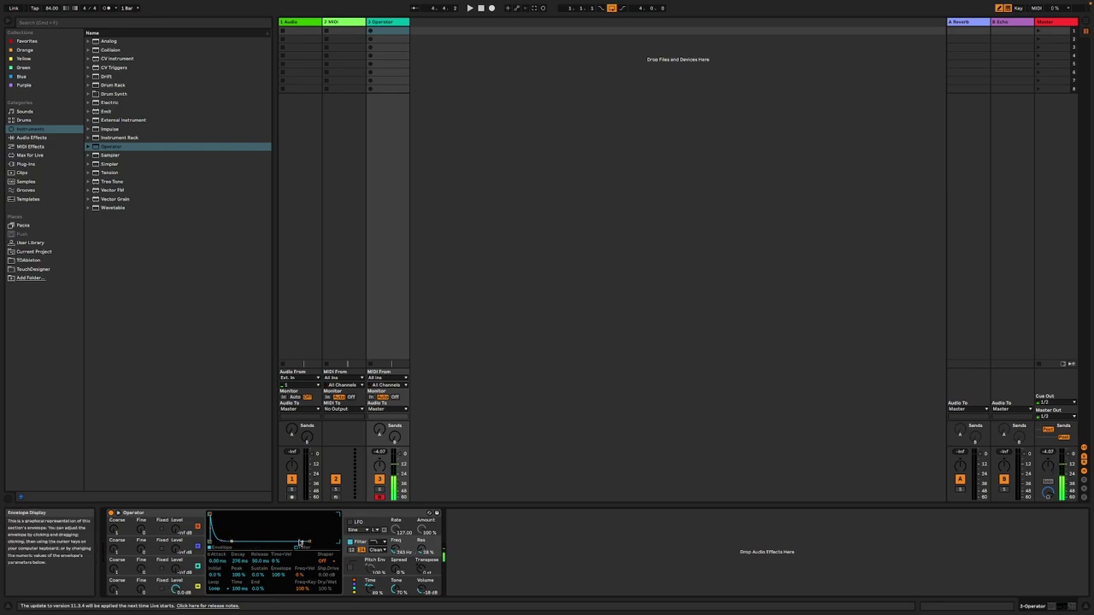
- Raise oscillator A's sustain to 0.0 dB and shorten the filter envelope to 51.7 ms decay with 0.20 ms loop time
left_click_drag(231, 542, 227, 542)
left_click(190, 585)
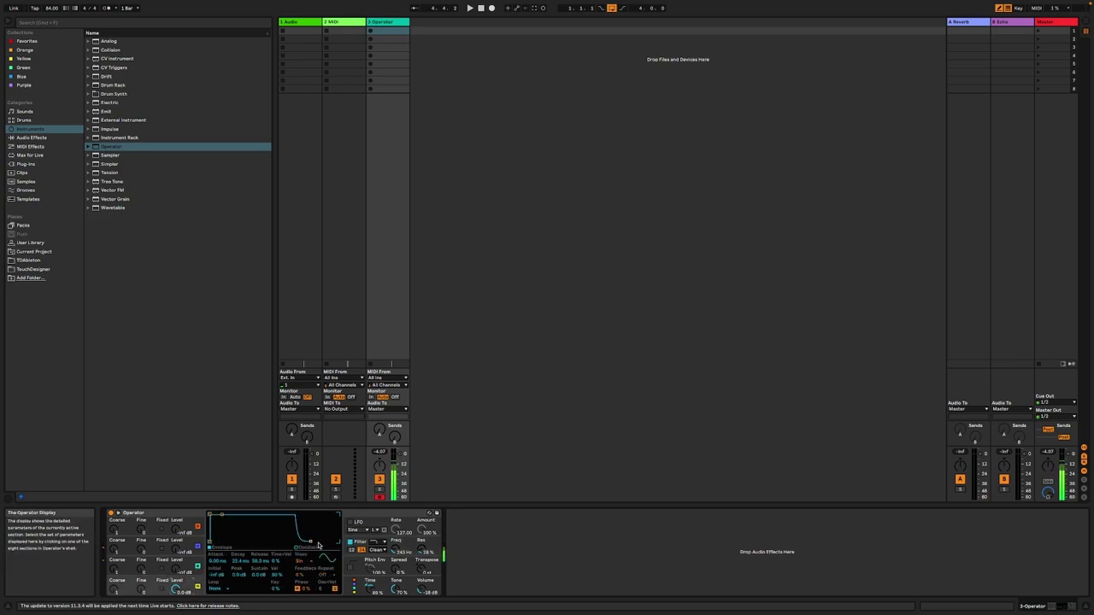
left_click(372, 547)
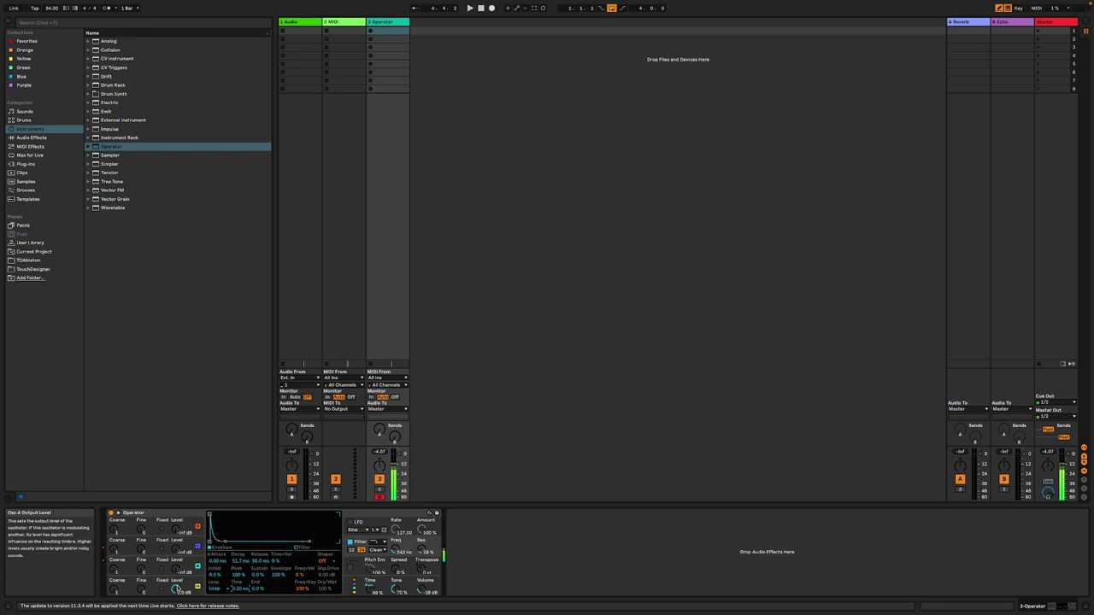
- Change oscillator A's waveform to Saw D
left_click(160, 587)
left_click(311, 564)
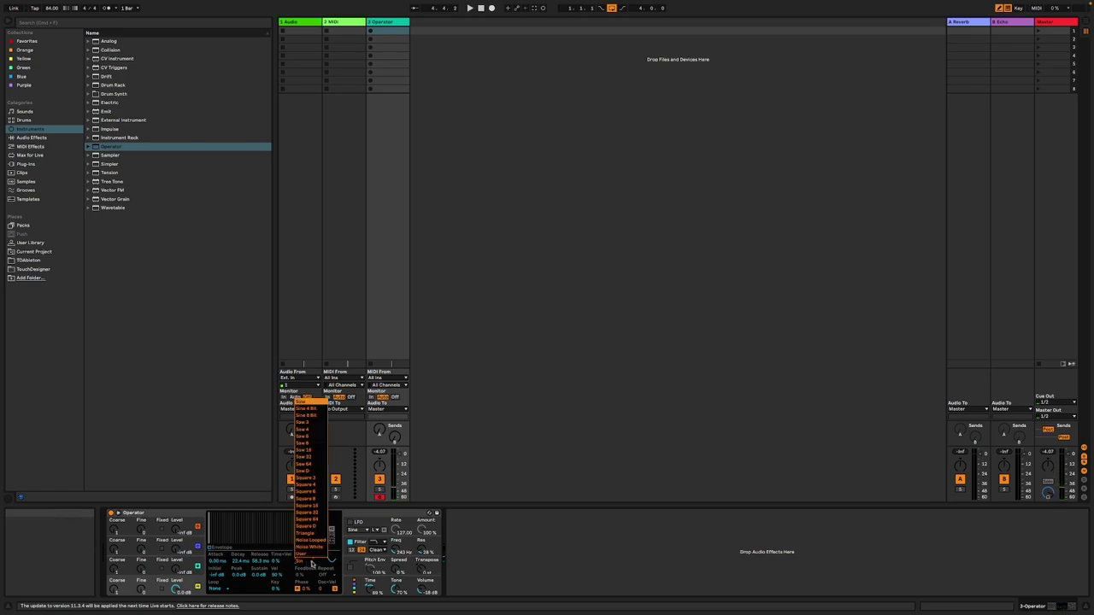
left_click(314, 471)
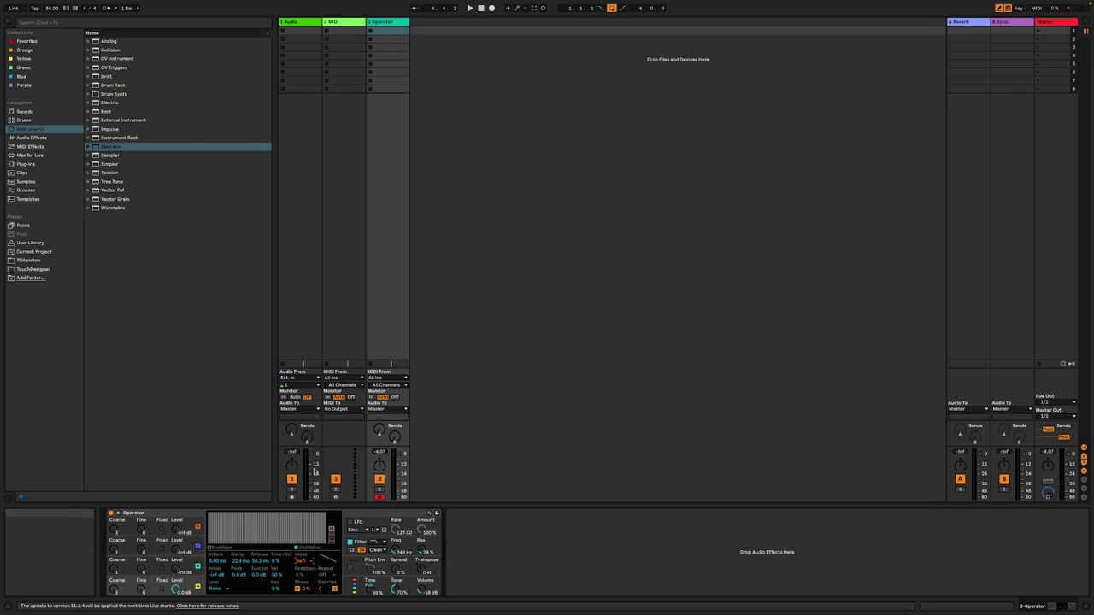
- Set the filter frequency to about 196 Hz, its envelope decay to 5.33 ms, and the global Time to 68 %
left_click(399, 551)
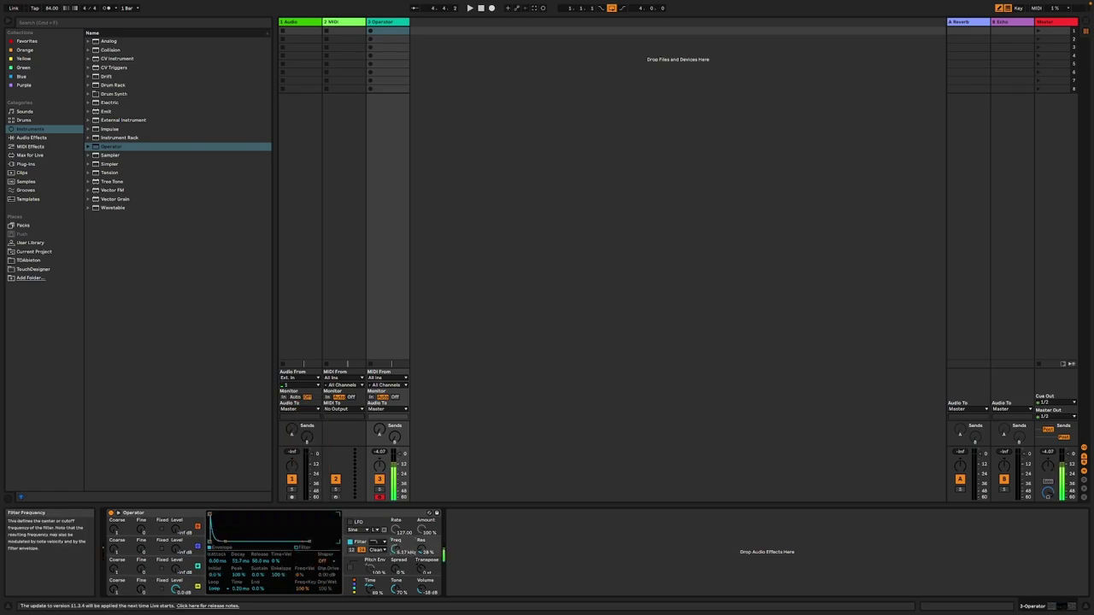
left_click_drag(220, 540, 219, 541)
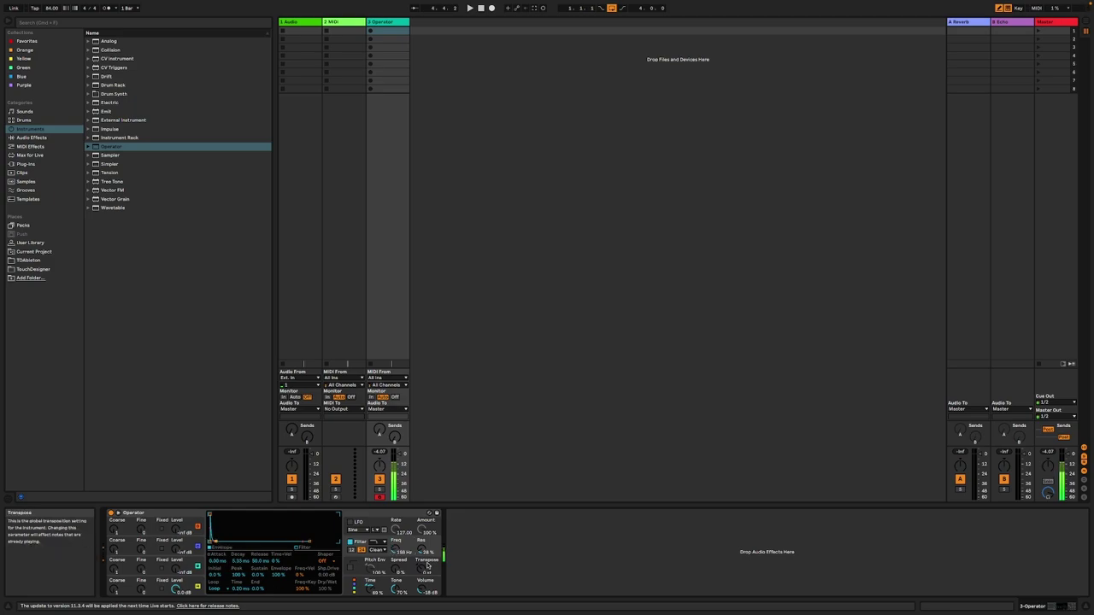
left_click_drag(367, 590, 370, 596)
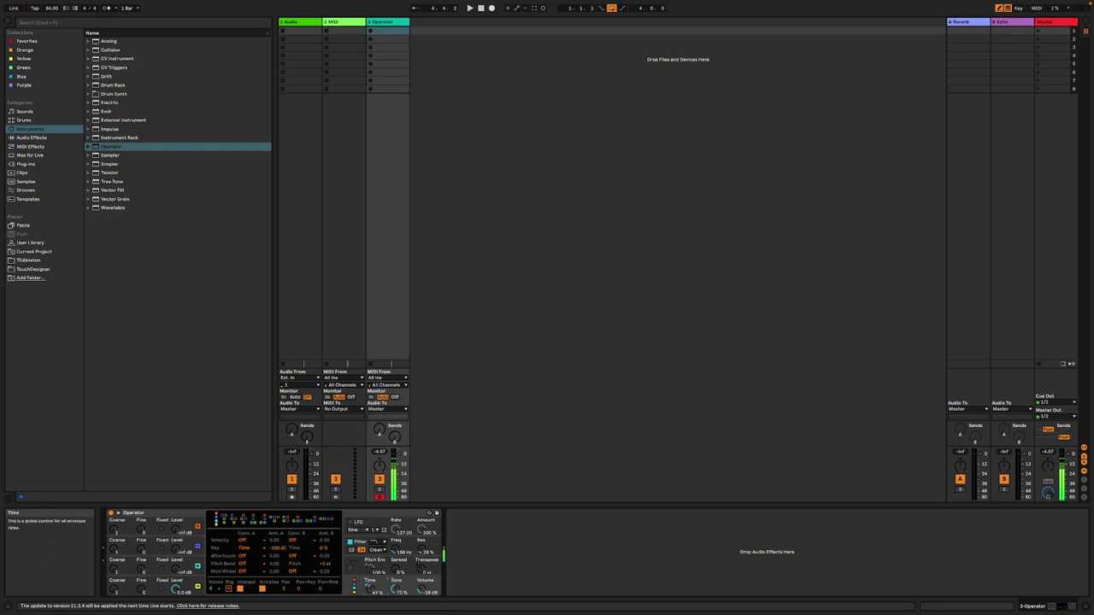
left_click(415, 549)
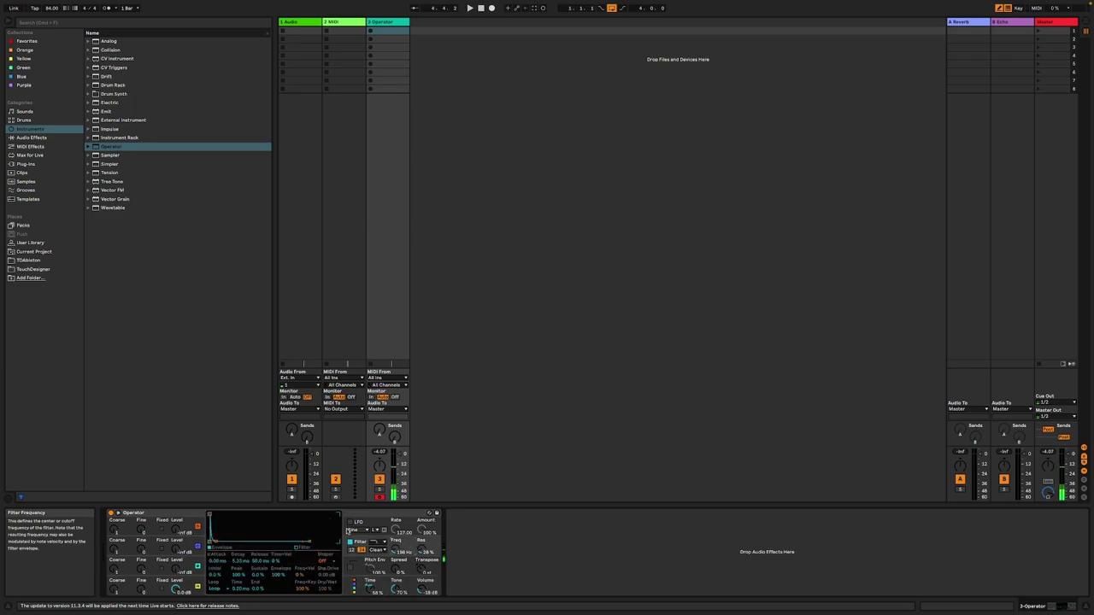
- Enable the LFO, turn off its oscillator destinations so only the filter is modulated, and switch the filter on
left_click(382, 531)
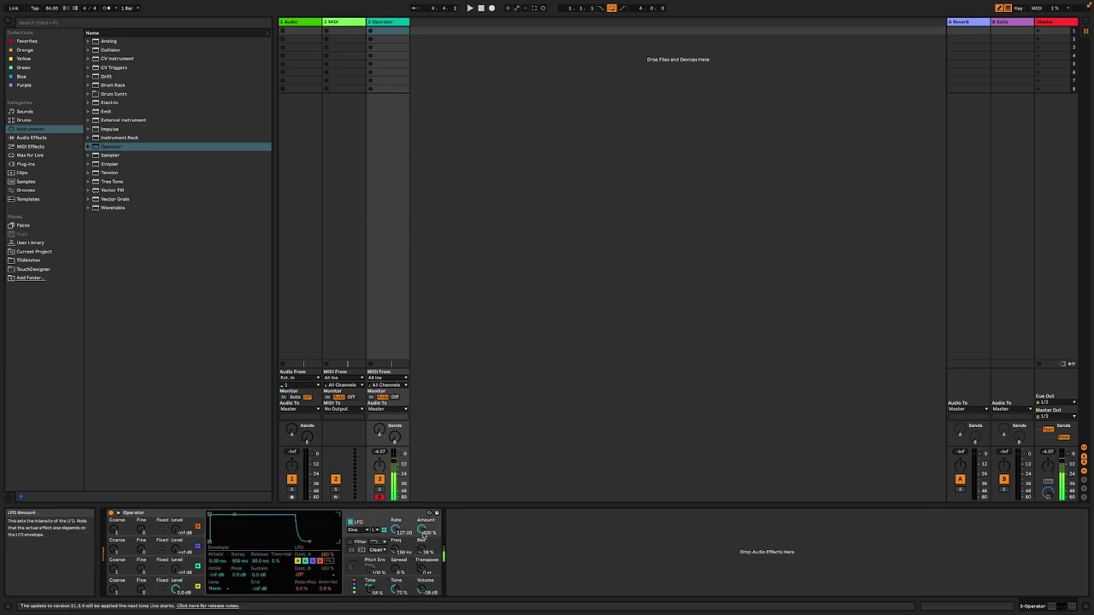
left_click(321, 562)
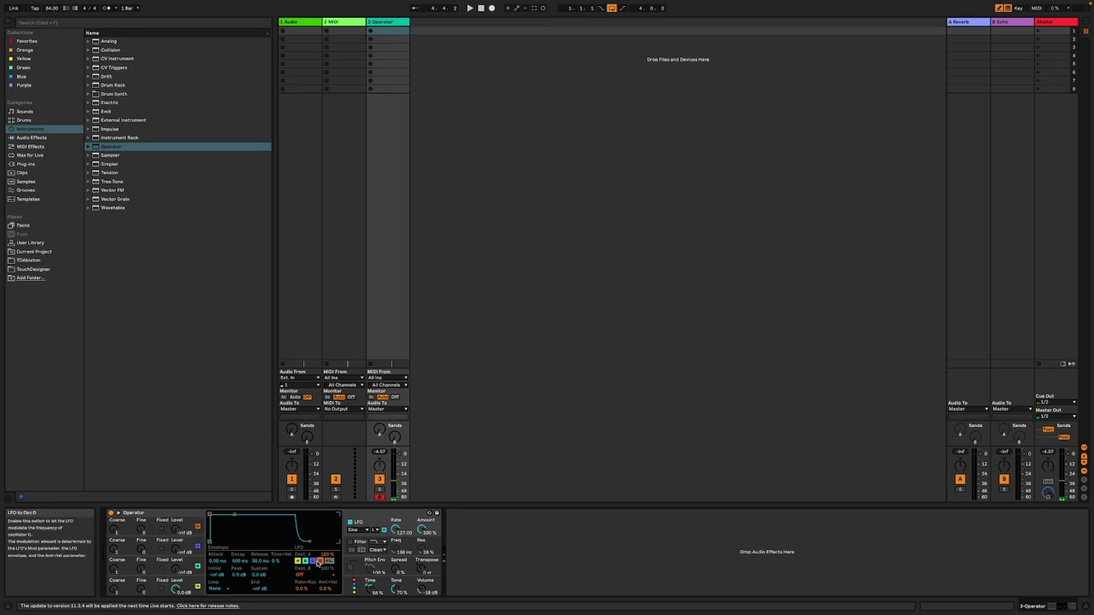
left_click(312, 561)
left_click(304, 561)
left_click(299, 562)
left_click(305, 562)
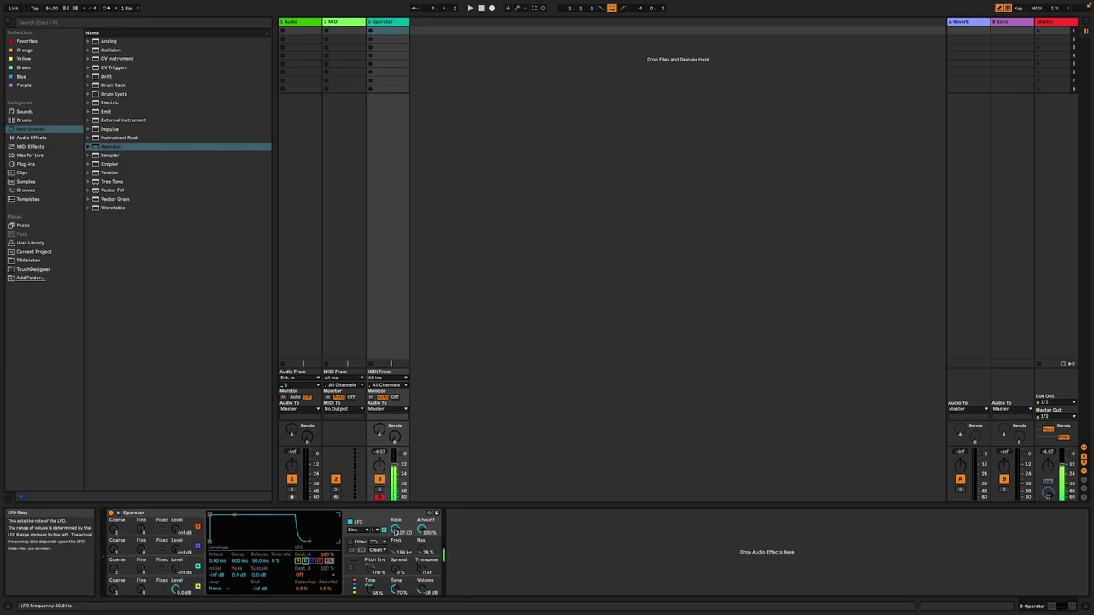
left_click(349, 542)
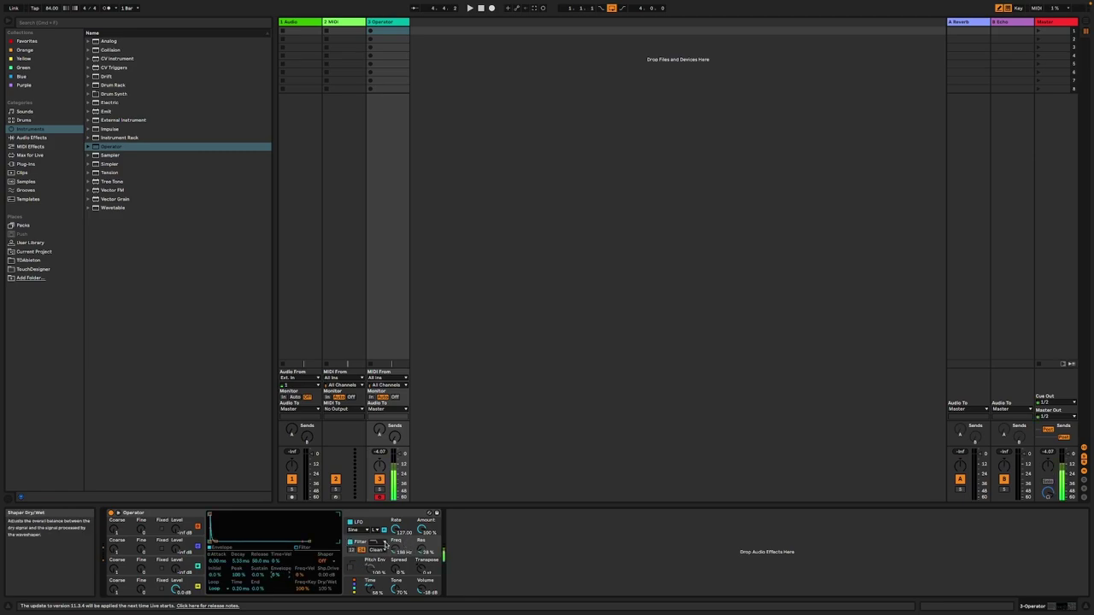
- Set the LFO envelope to Loop mode with a decay of about 40.7 ms and a 0.20 ms loop time
left_click(390, 524)
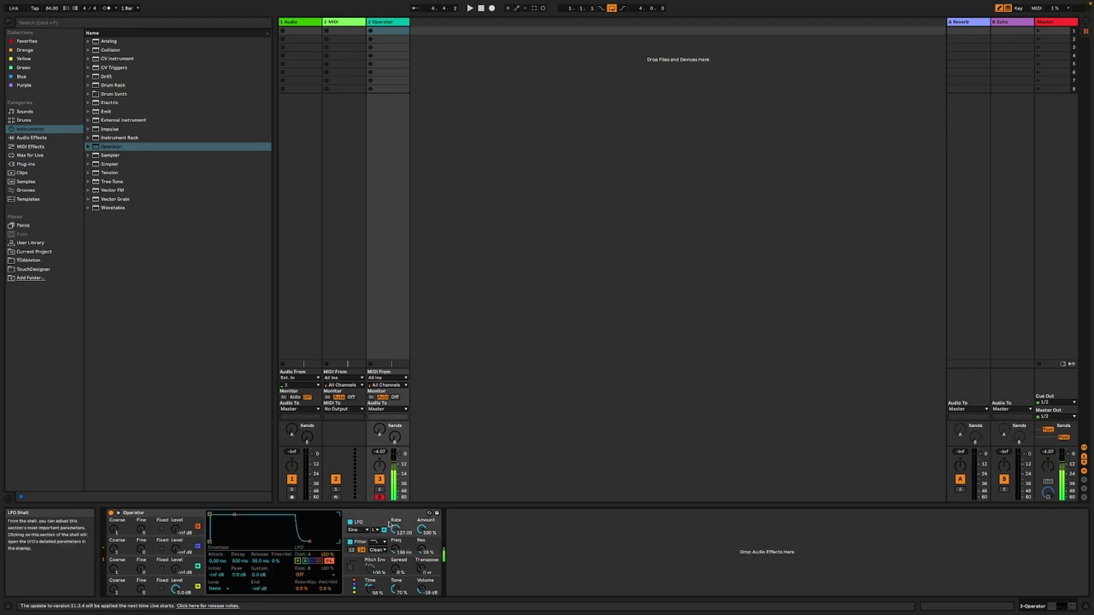
left_click(219, 589)
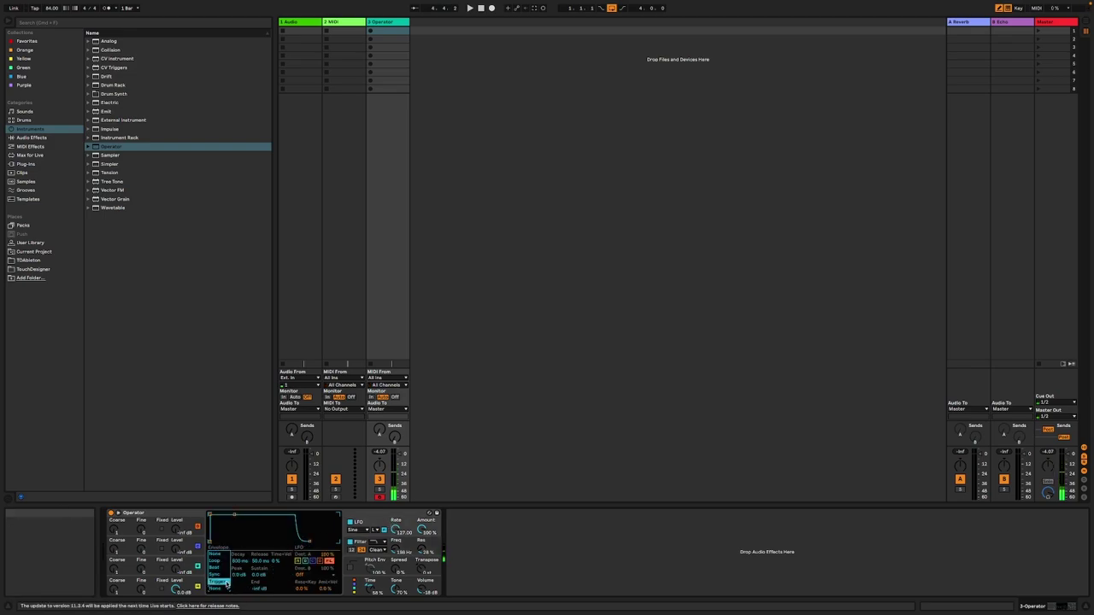
left_click(218, 561)
left_click_drag(226, 541, 224, 541)
left_click_drag(240, 589, 240, 609)
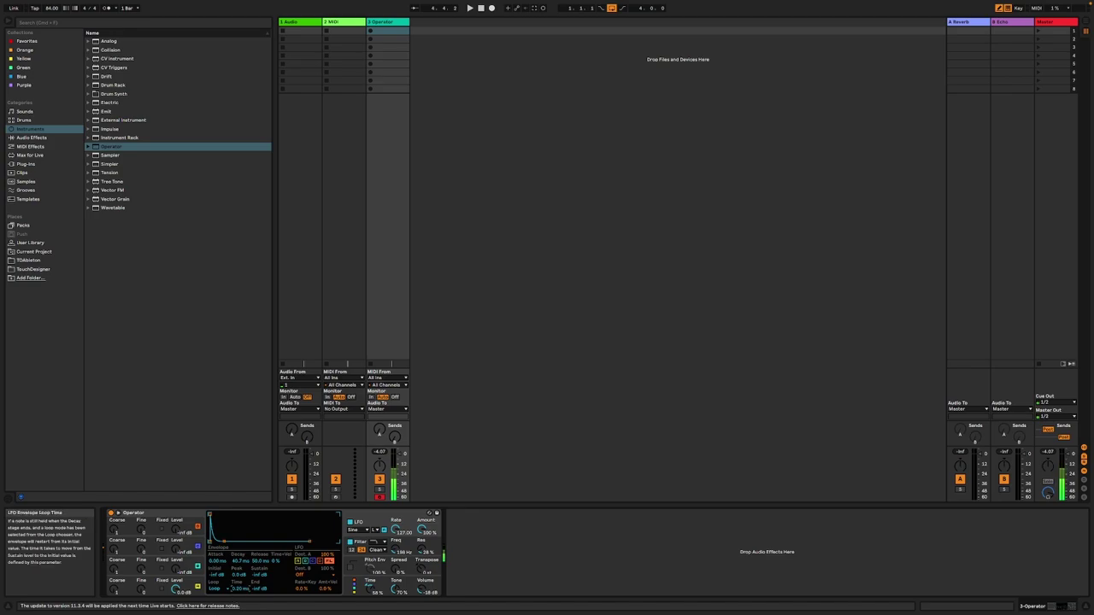
- Raise the filter frequency to about 1.12 kHz and lower the global Time to -100 %
left_click(372, 589)
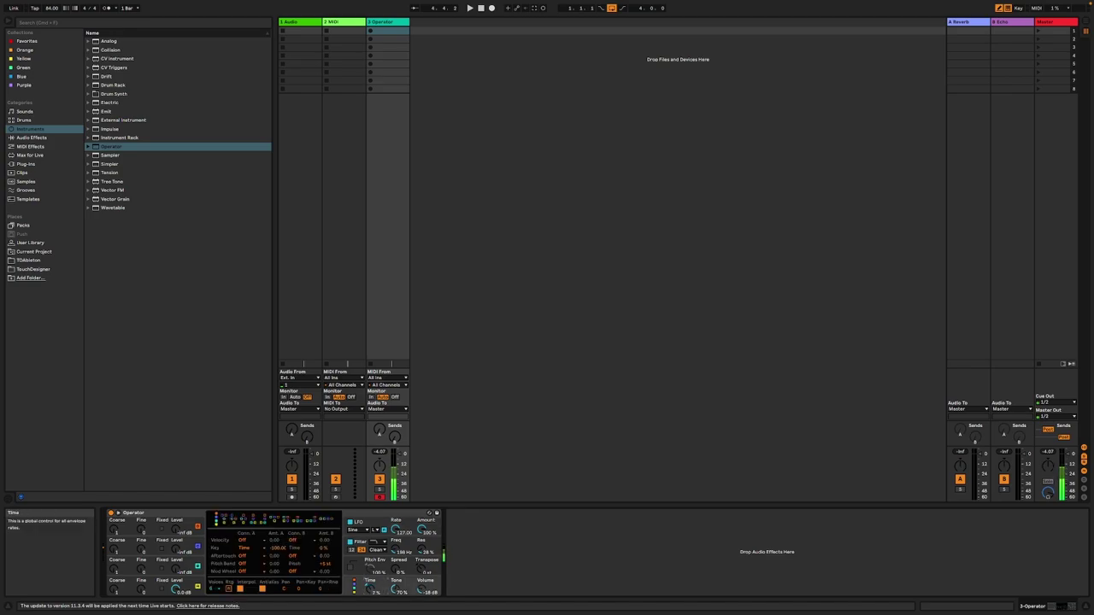
left_click_drag(399, 551, 398, 532)
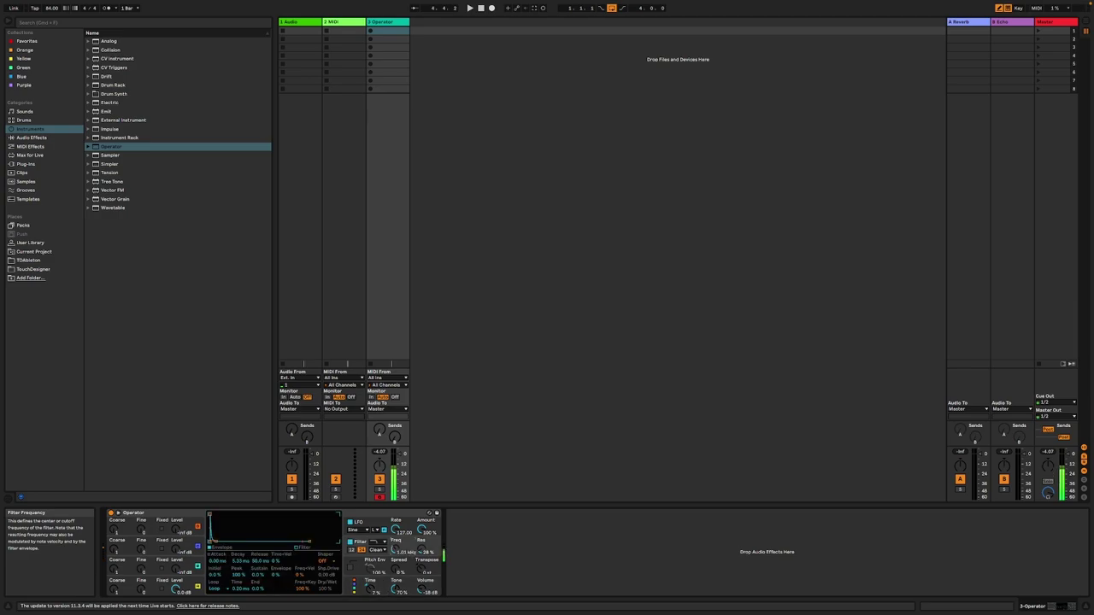
left_click(372, 589)
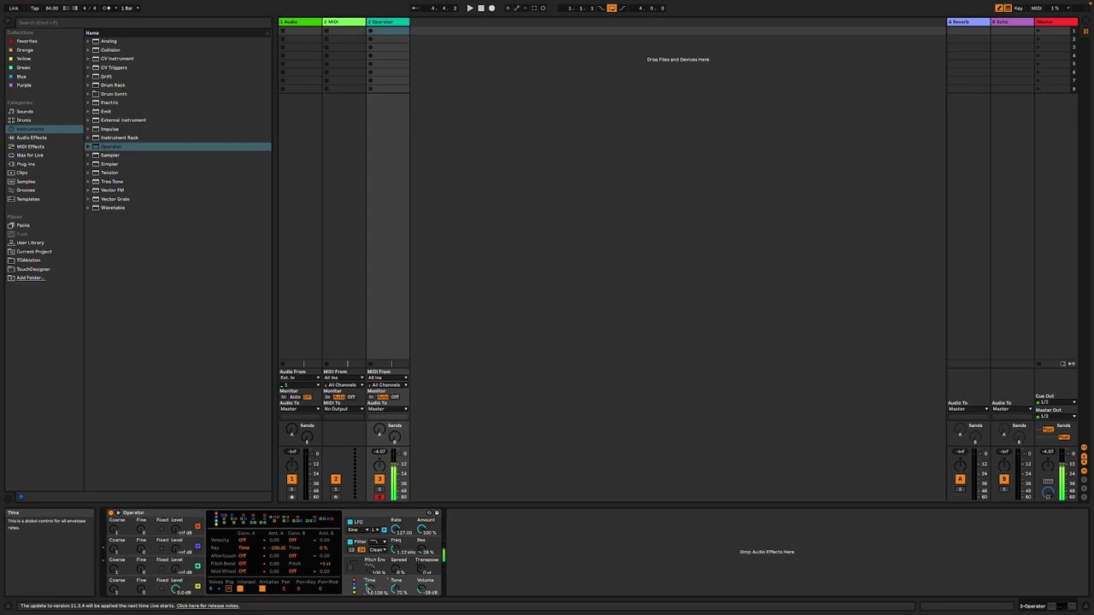
- Bring in oscillator B at coarse 8 and -6.8 dB, and oscillator C at coarse 26 and 0.0 dB
left_click_drag(177, 573, 179, 546)
left_click_drag(113, 570, 114, 562)
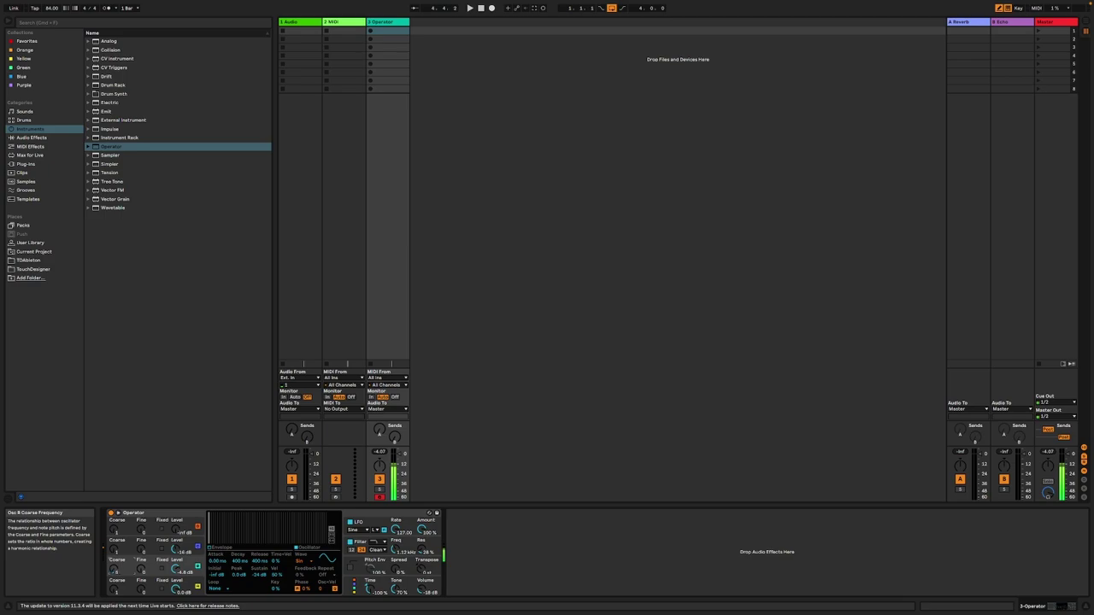
left_click(114, 551)
left_click_drag(113, 551, 113, 549)
left_click_drag(177, 551, 176, 536)
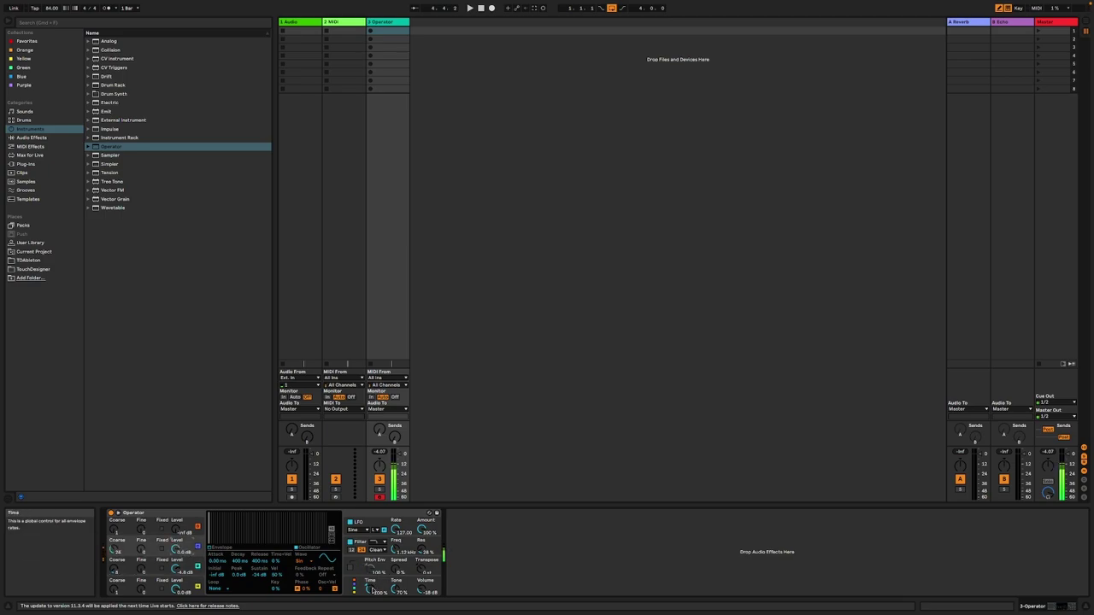
- Set the global Time to about -36 % and enable the pitch envelope
left_click_drag(372, 589, 370, 588)
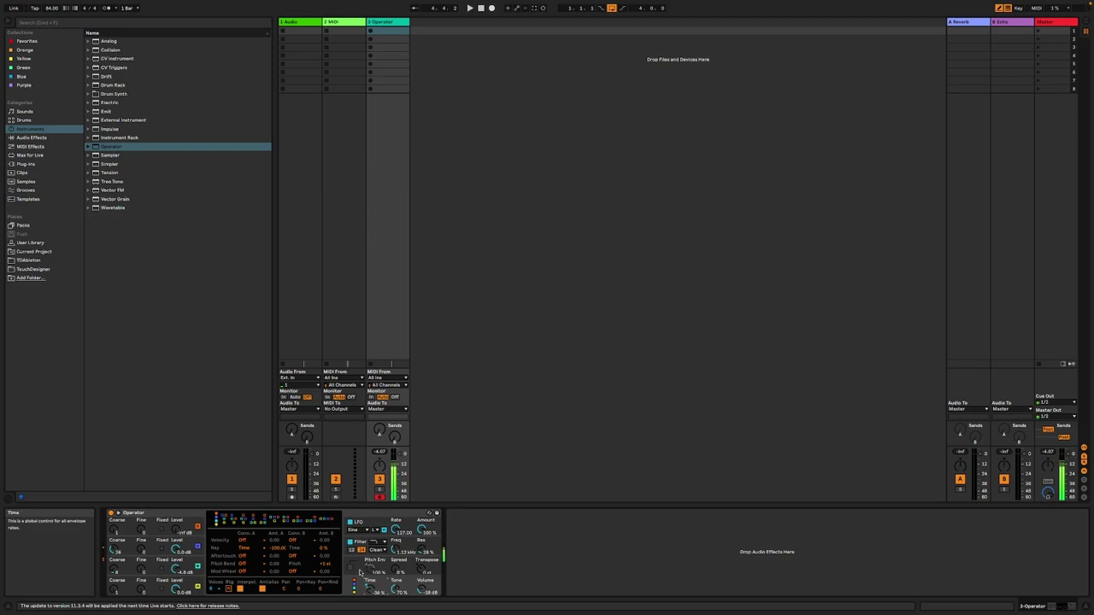
left_click(367, 573)
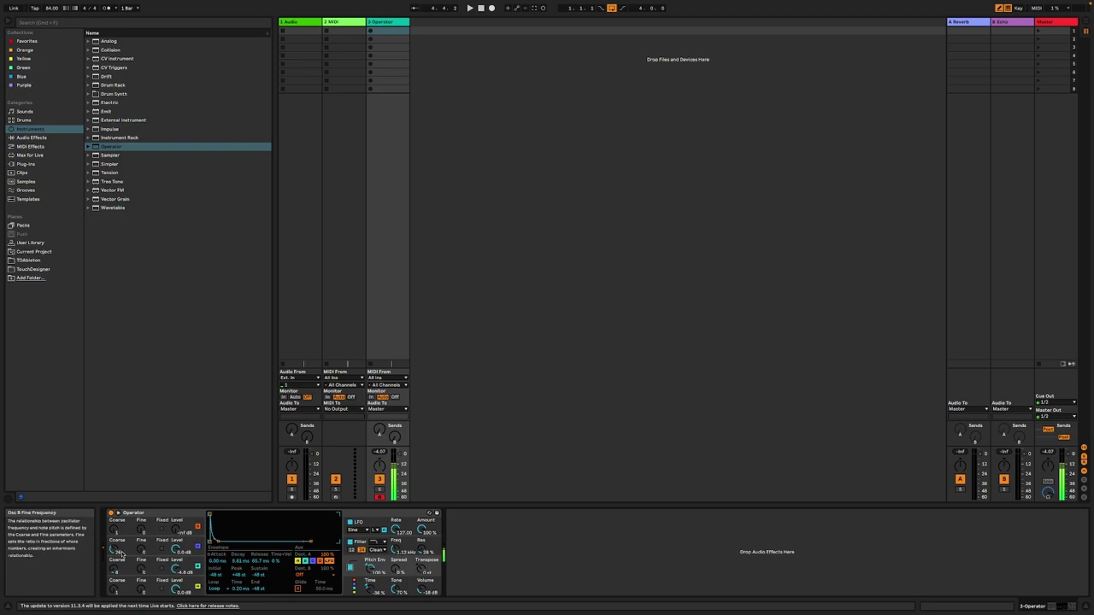
- Switch oscillator A to fixed frequency and set it to 8.74 Hz using a 0.01 multiplier
left_click_drag(113, 590, 113, 597)
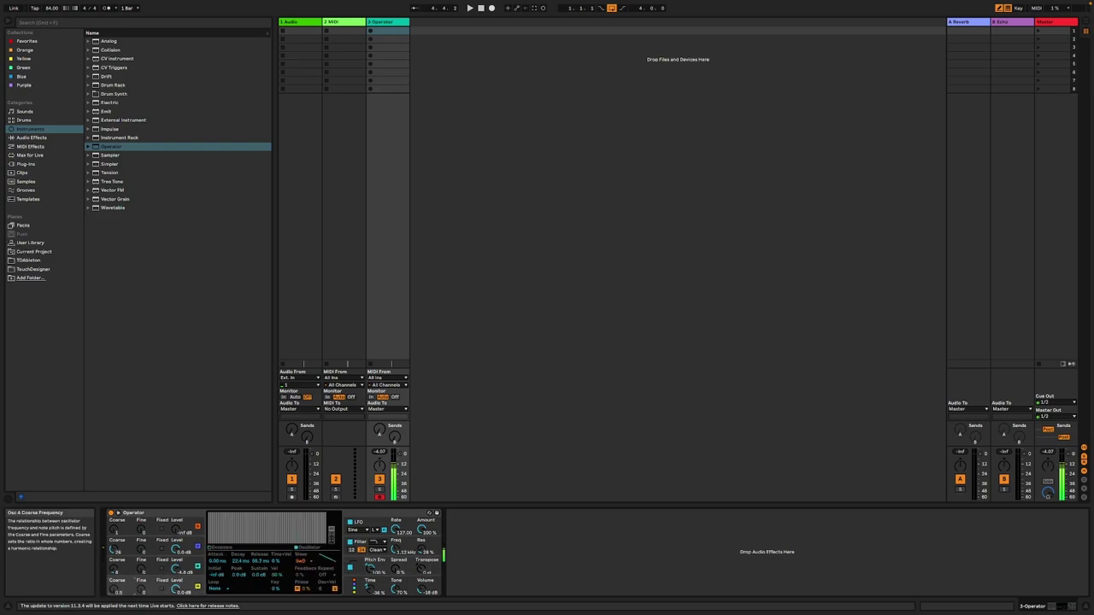
left_click(162, 589)
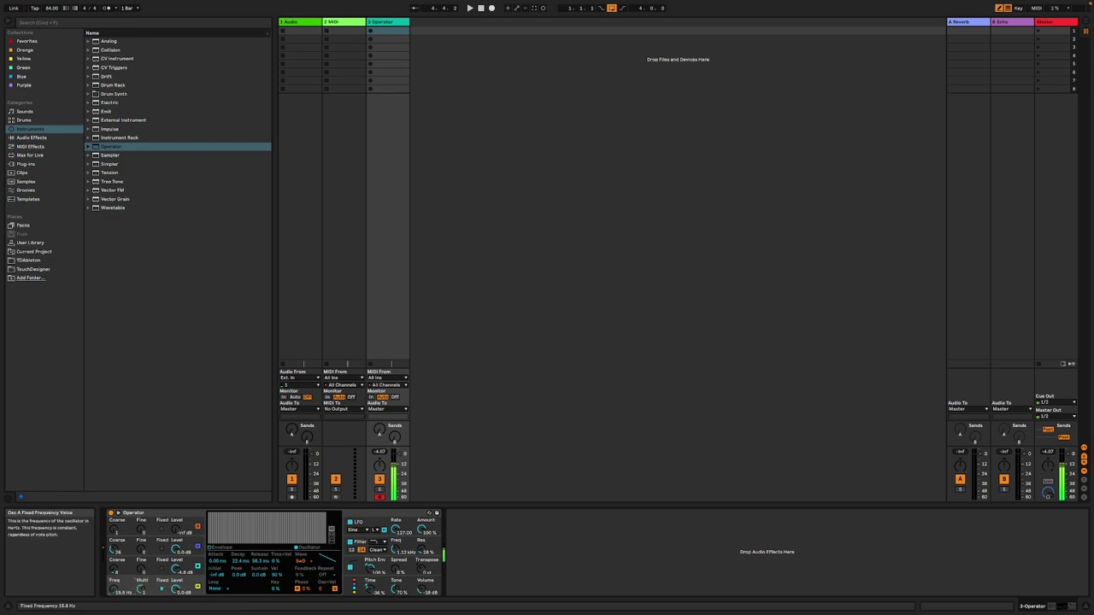
left_click_drag(114, 589, 113, 521)
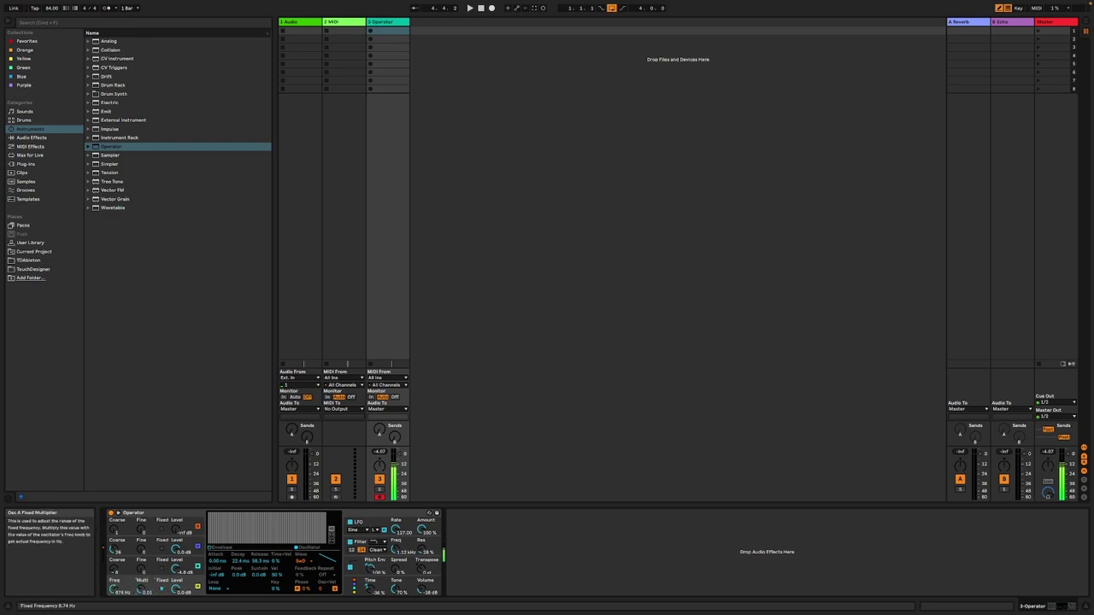
- Set oscillator A's fixed frequency to about 499 Hz with a multiplier of 10, and raise the global Time
left_click_drag(144, 590, 114, 599)
mouse_move(370, 590)
left_mouse_down()
mouse_move(370, 570)
mouse_move(370, 581)
left_mouse_up()
- Lower the pitch envelope's peak to -32 st, raise the filter frequency, and shorten the LFO envelope's decay to about 5.7 ms
left_click(378, 565)
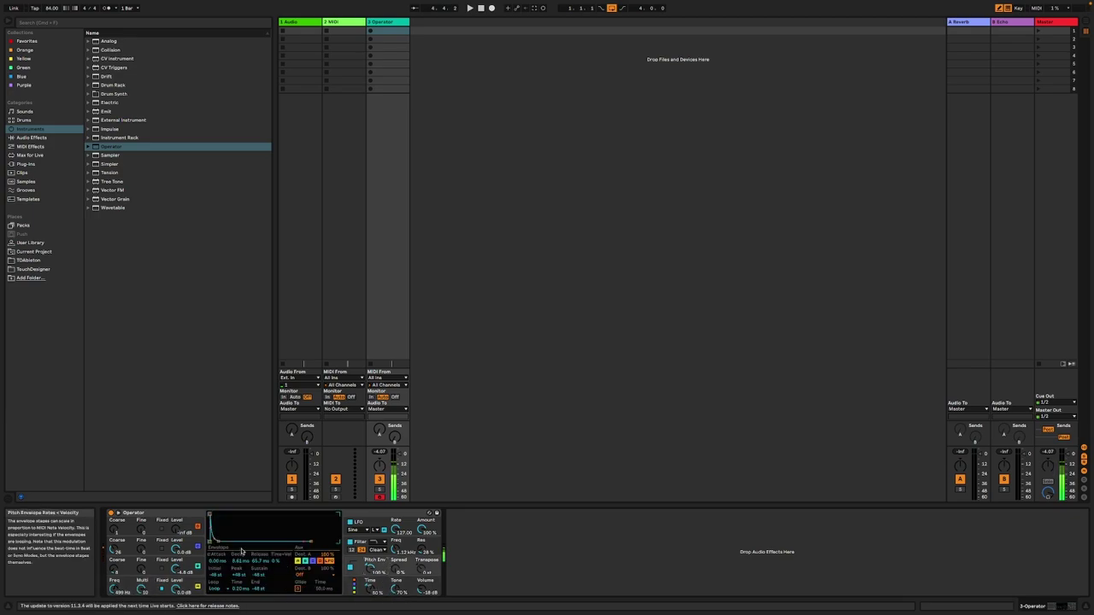
left_click_drag(210, 518, 211, 533)
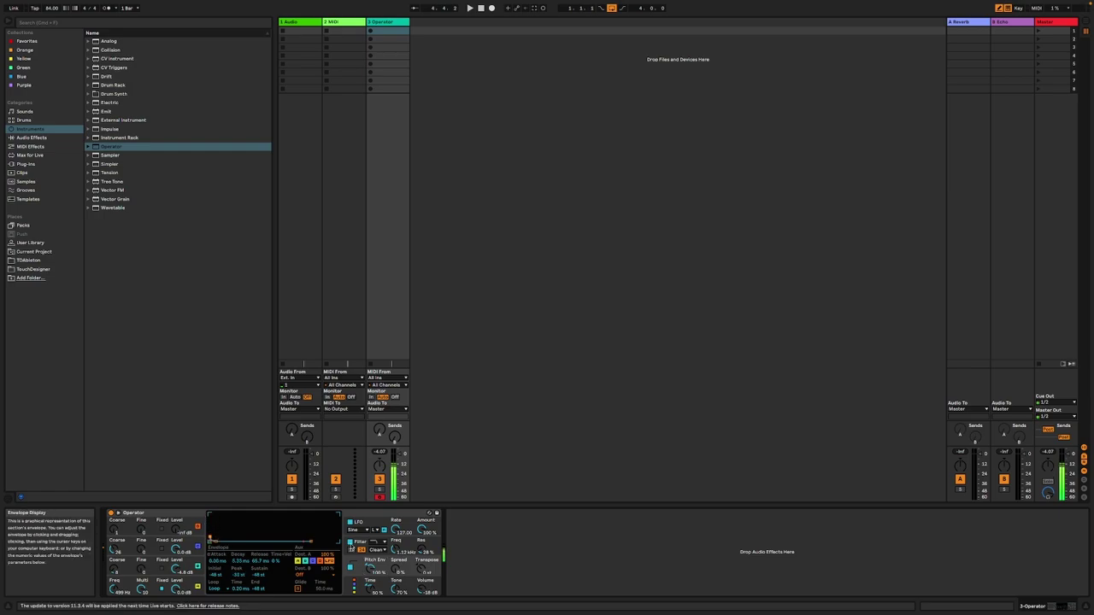
left_click_drag(397, 551, 397, 544)
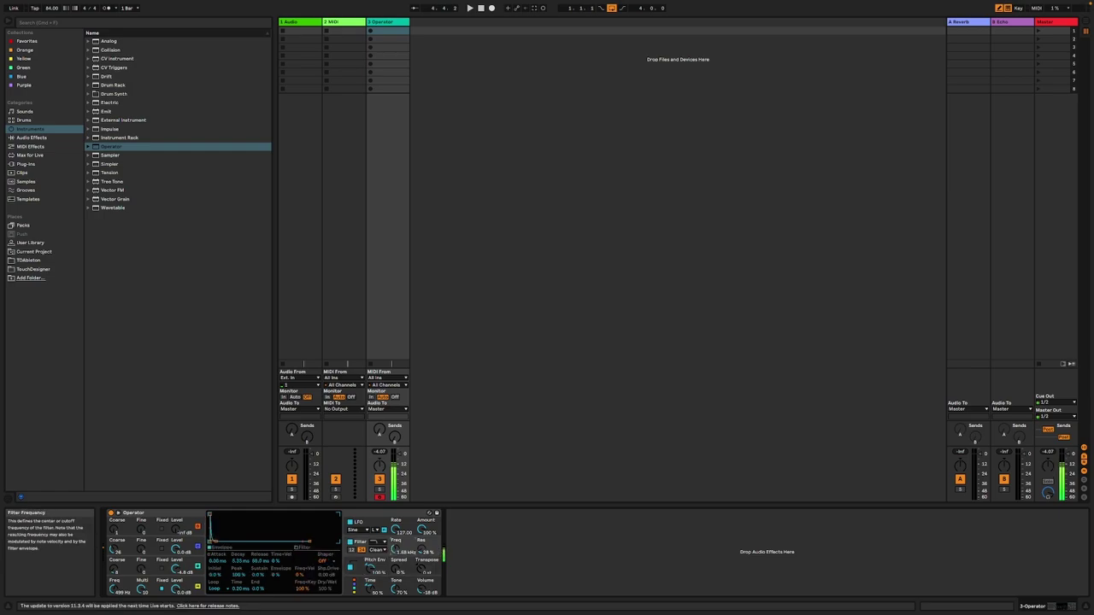
left_click(397, 529)
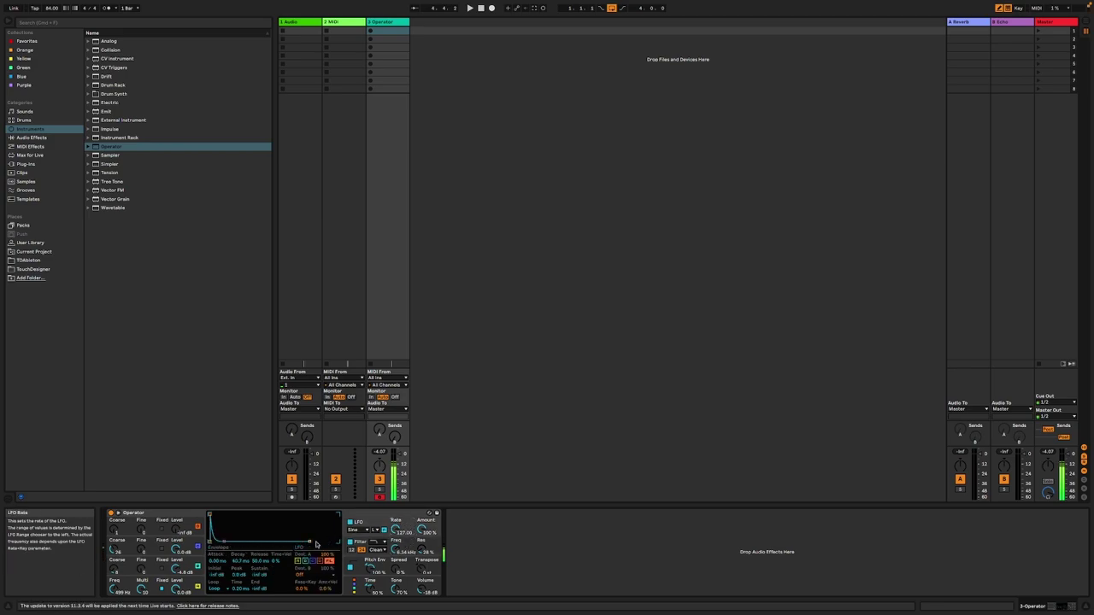
left_click_drag(224, 542, 218, 542)
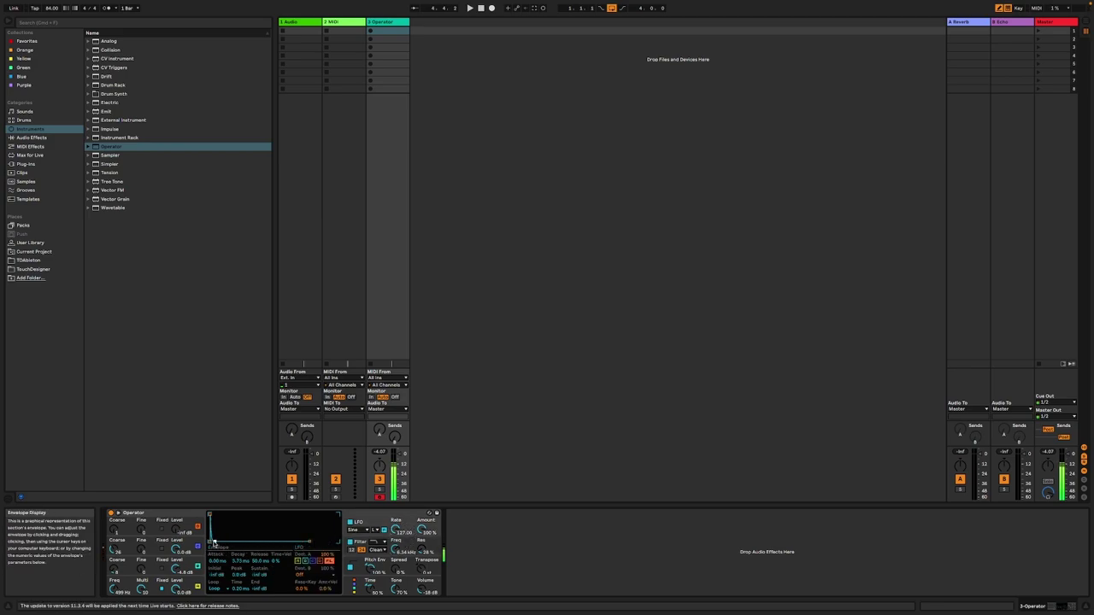
- Raise oscillator B's coarse tuning to 28 along with its level, lower the global Time, and audition the sound
left_click(112, 573)
left_click_drag(184, 578, 185, 565)
left_click_drag(114, 572, 115, 564)
left_click_drag(371, 588, 371, 607)
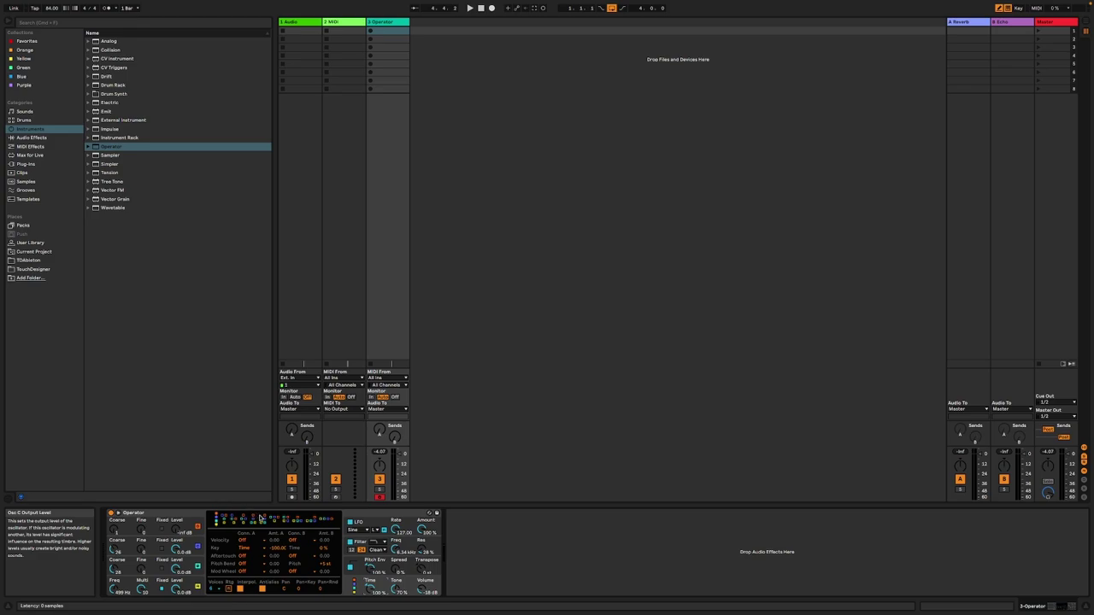
key("a")
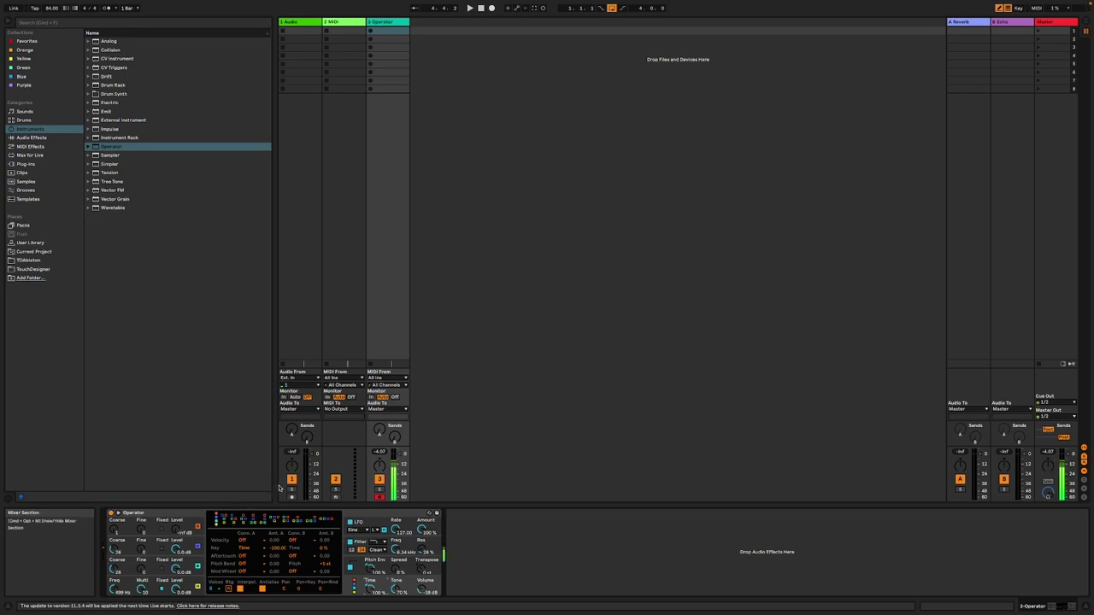
key("a")
- Insert a new MIDI track and load the Max for Live Mono Sequencer onto it
right_click(460, 153)
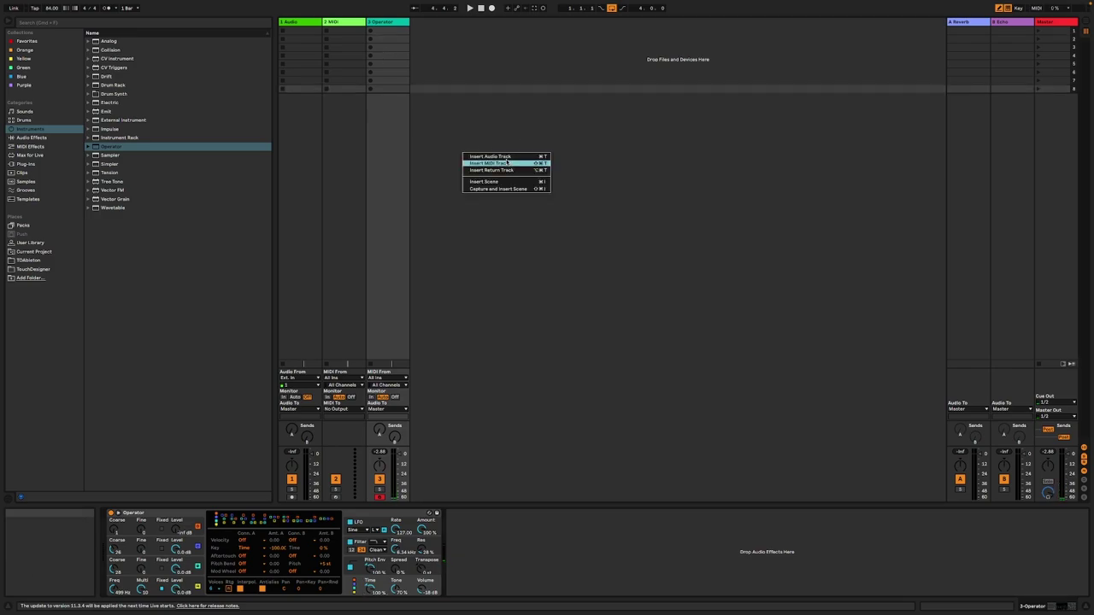
left_click(513, 161)
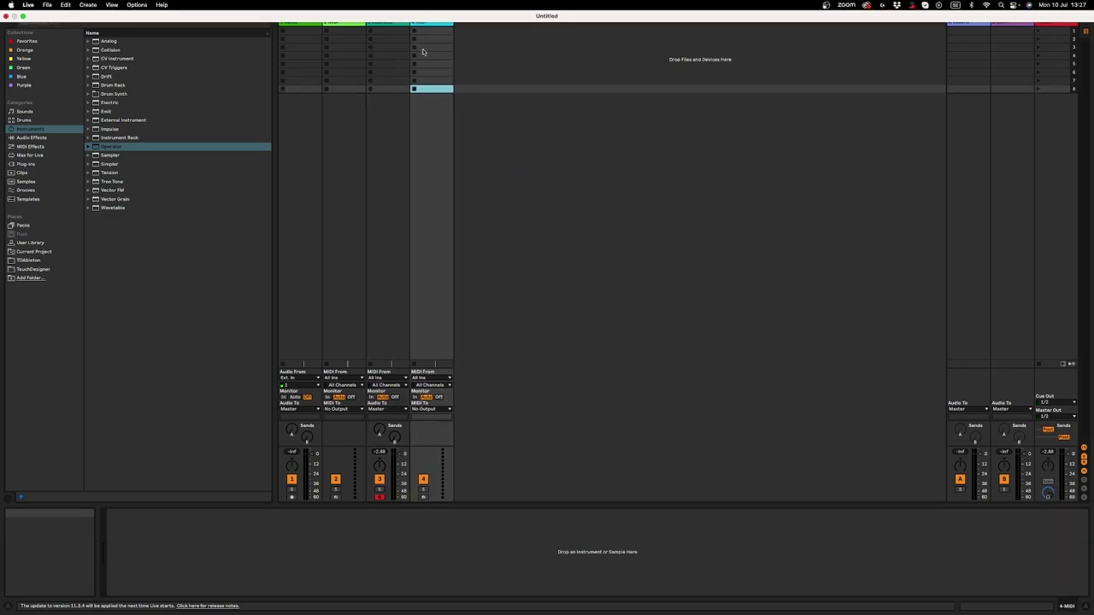
left_click(24, 165)
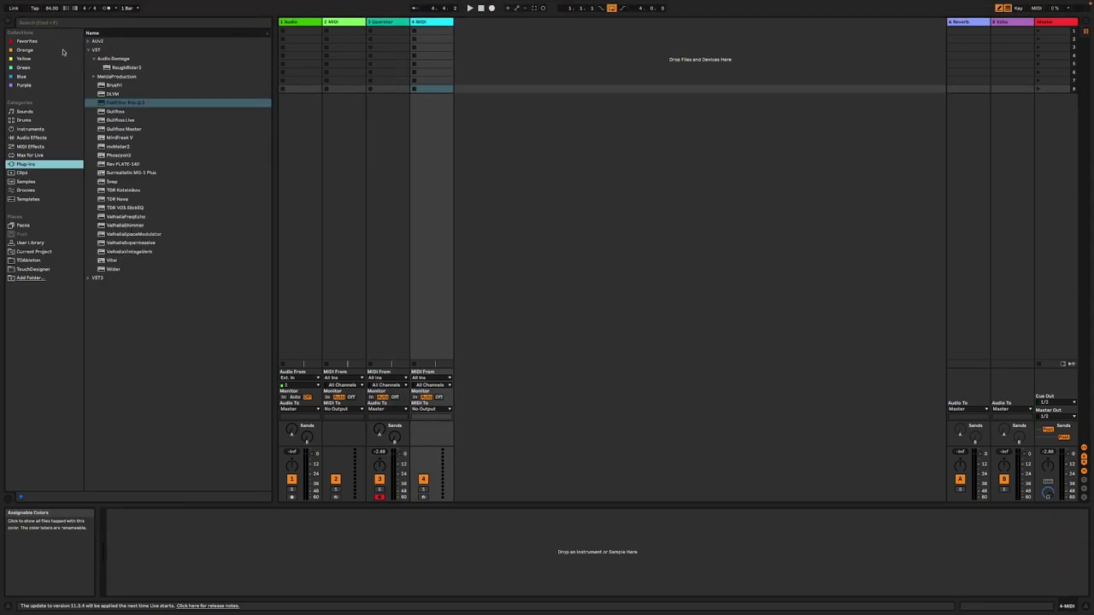
left_click(57, 21)
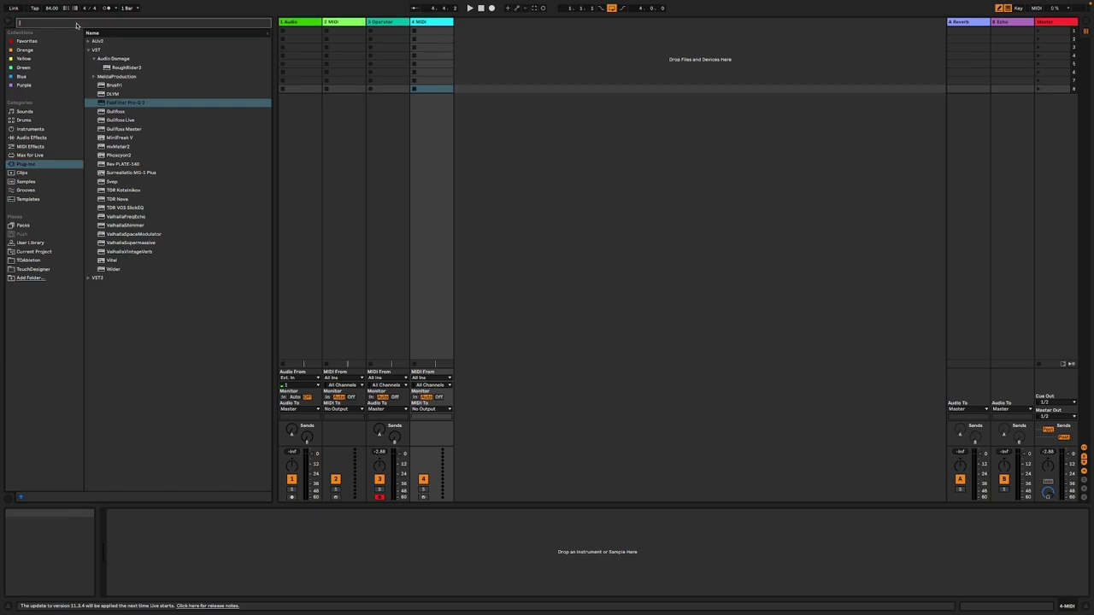
type("mono")
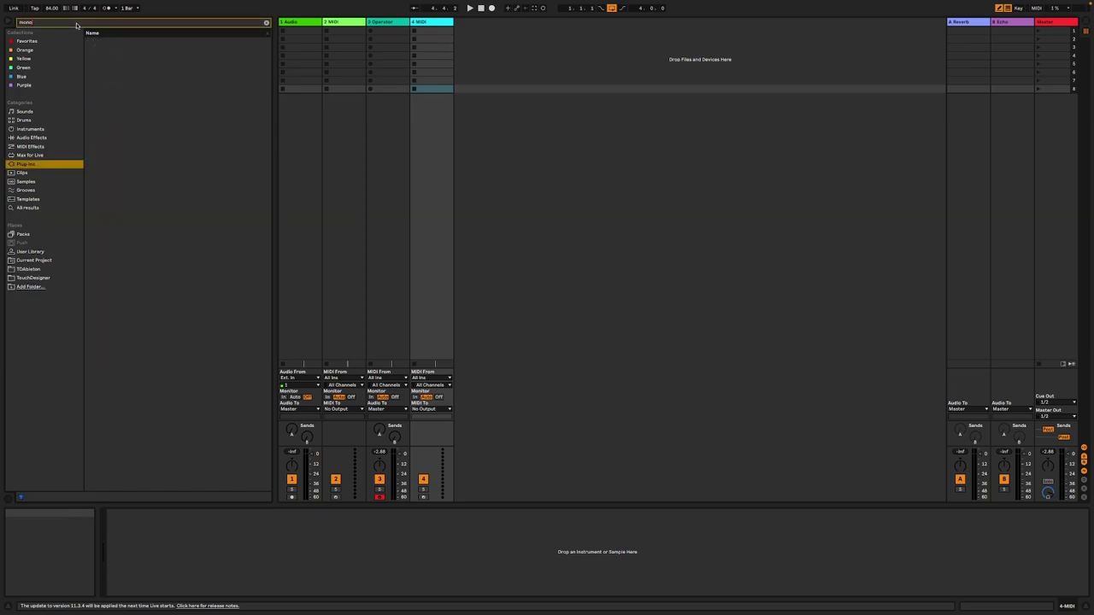
key("Up")
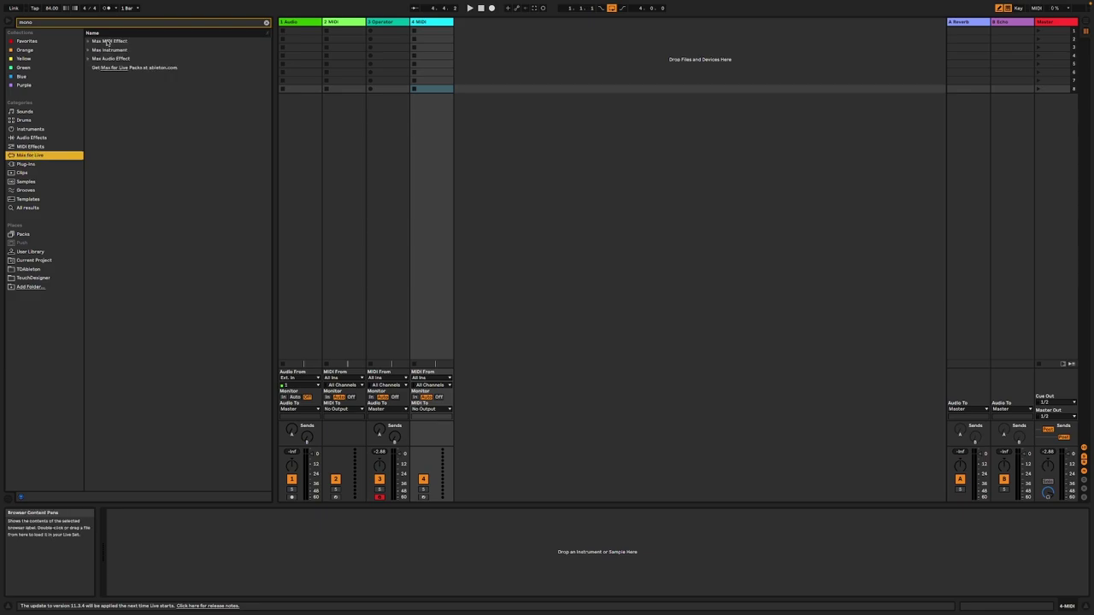
left_click(89, 41)
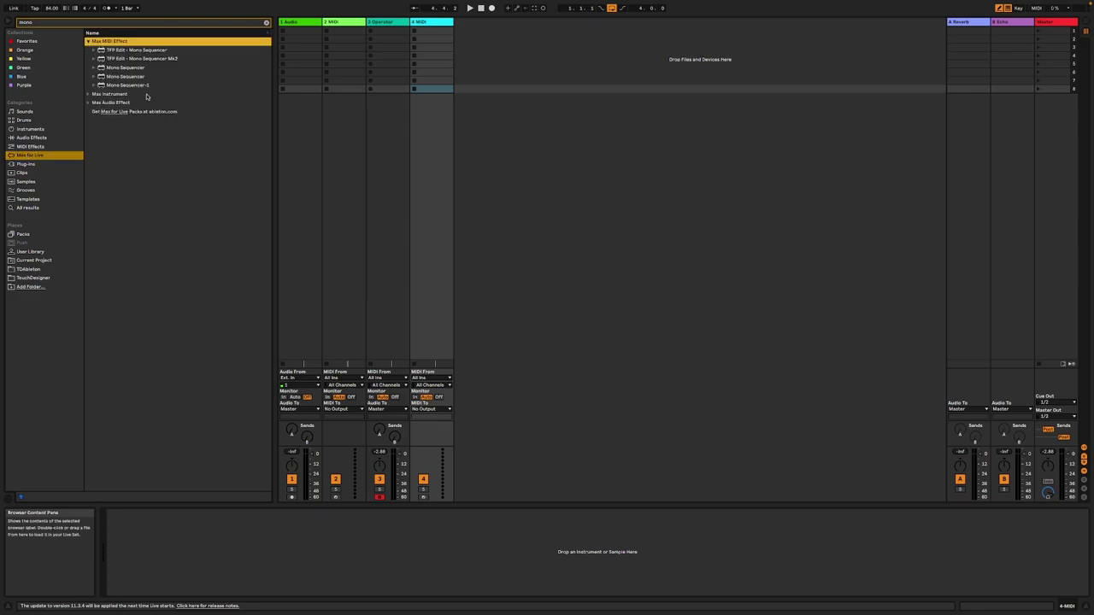
left_click(122, 68)
key("Return")
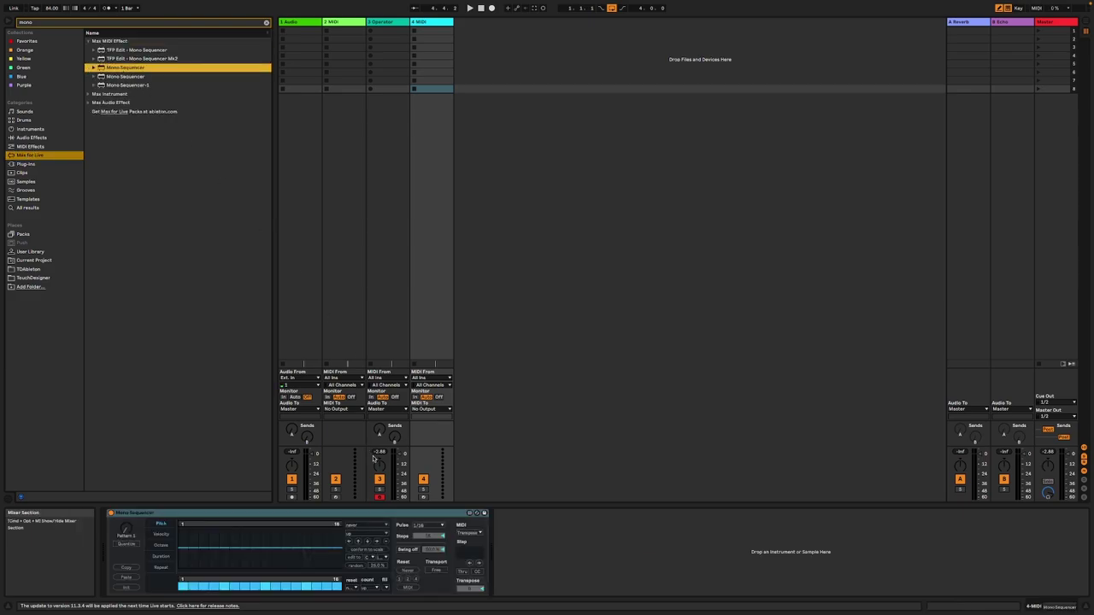
- Set the Mono Sequencer's random amount to 100 % and randomize its pitch and octave lanes
left_click_drag(365, 565, 366, 512)
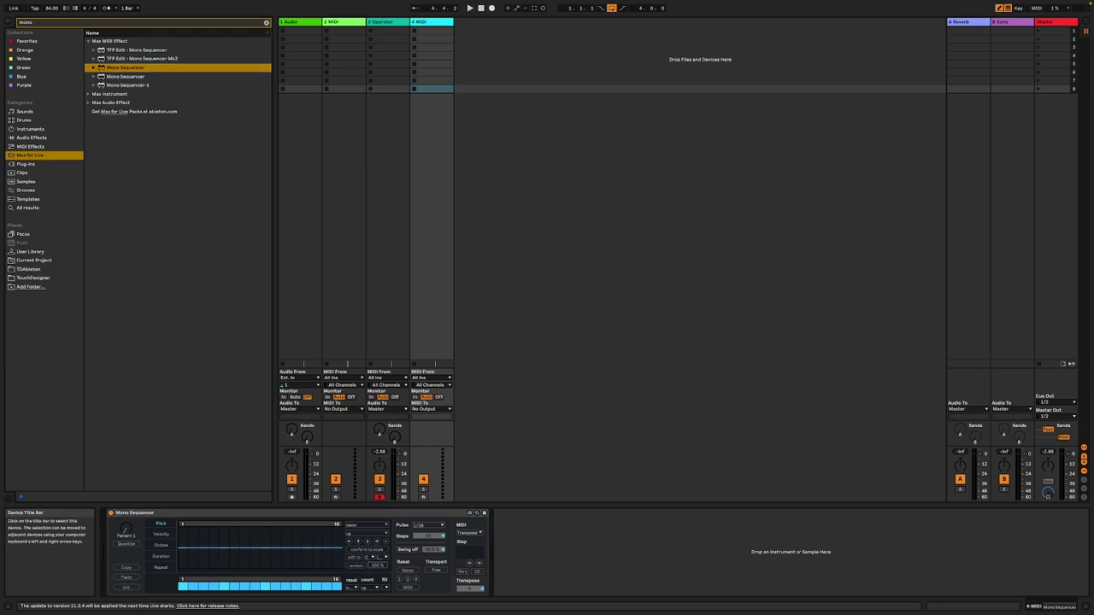
left_click(358, 566)
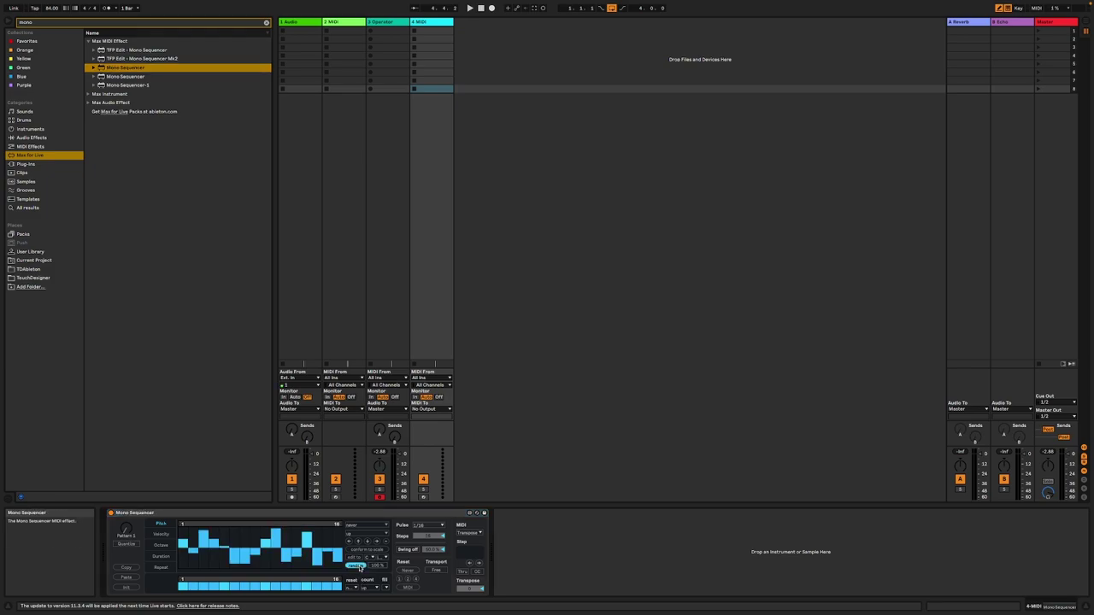
left_click(162, 545)
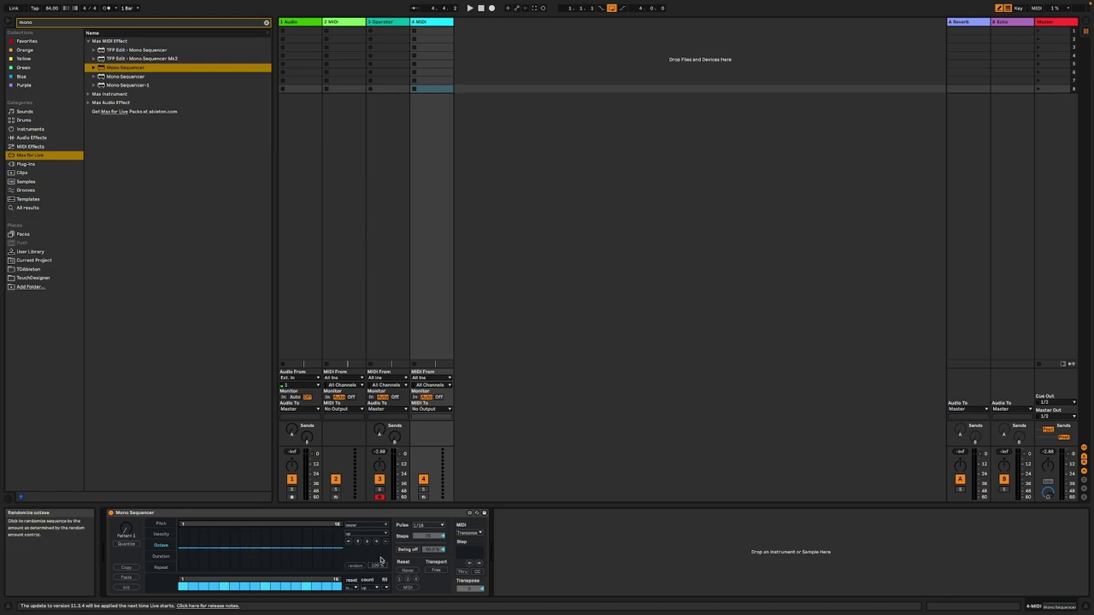
left_click(356, 567)
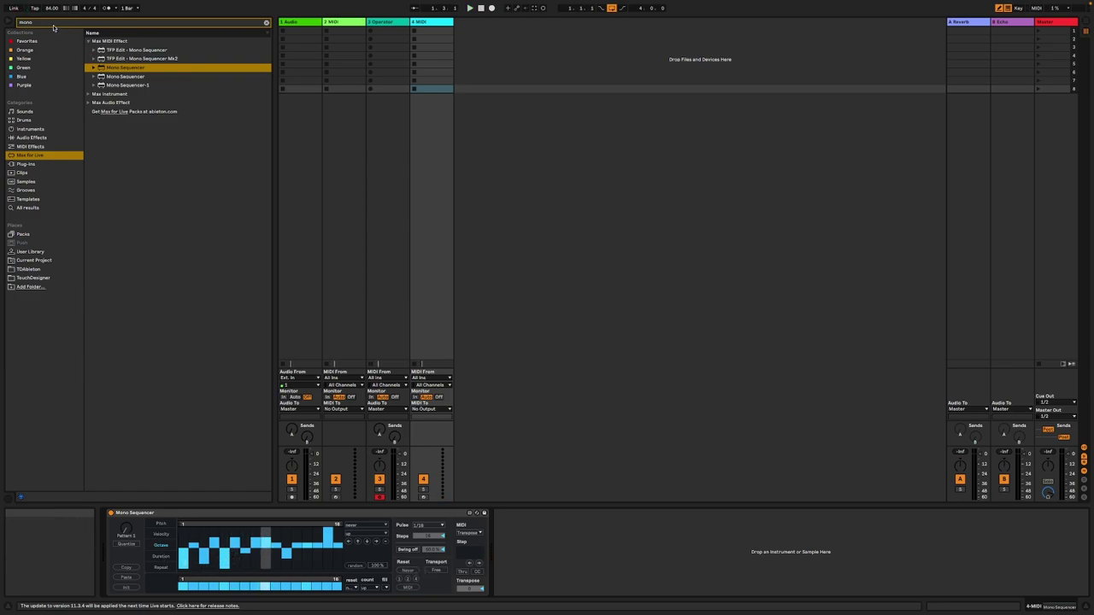
- Clear the browser search and add the TFP - Expression Control - All Random preset after the Mono Sequencer
left_click(39, 147)
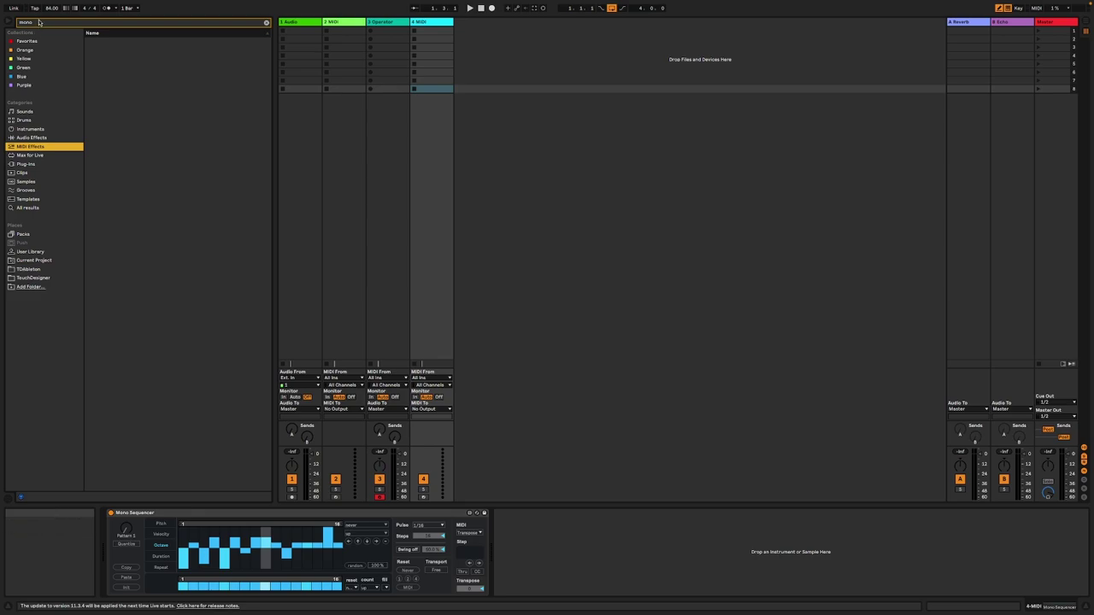
left_click(39, 23)
key("BackSpace")
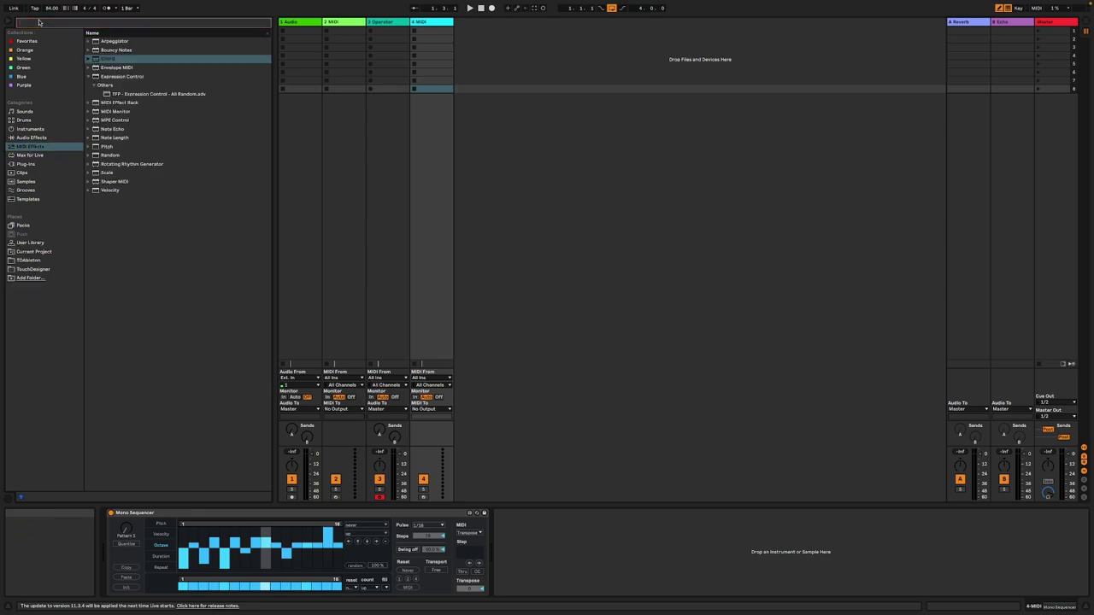
left_click(113, 93)
left_click_drag(567, 418, 589, 547)
- Set the first Expression Control modulator's input to Keytrack and map it to Operator's global Time
left_click(514, 535)
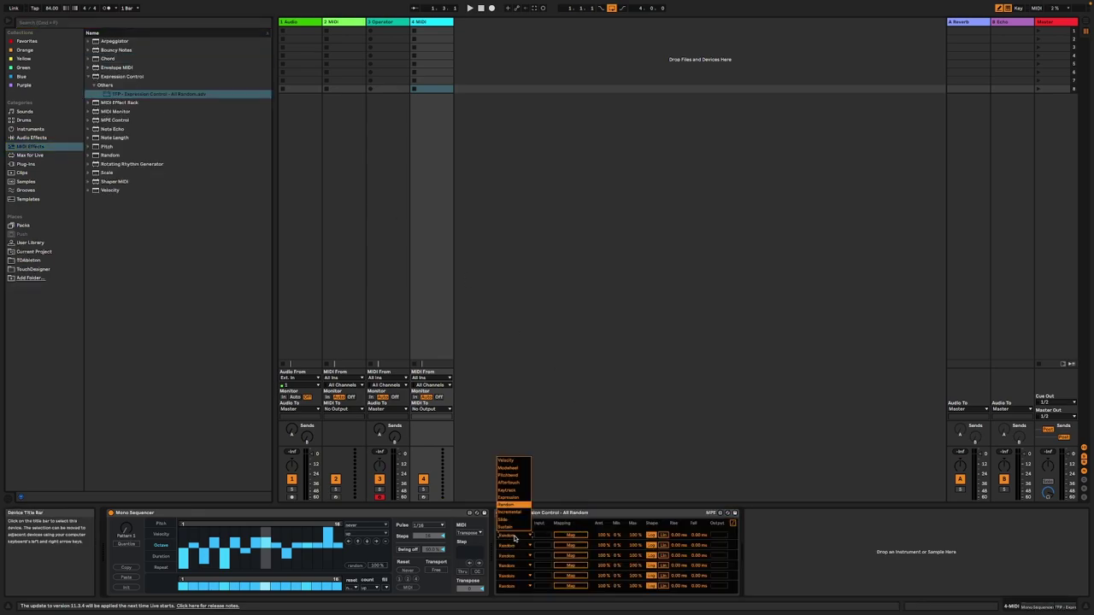
left_click(511, 492)
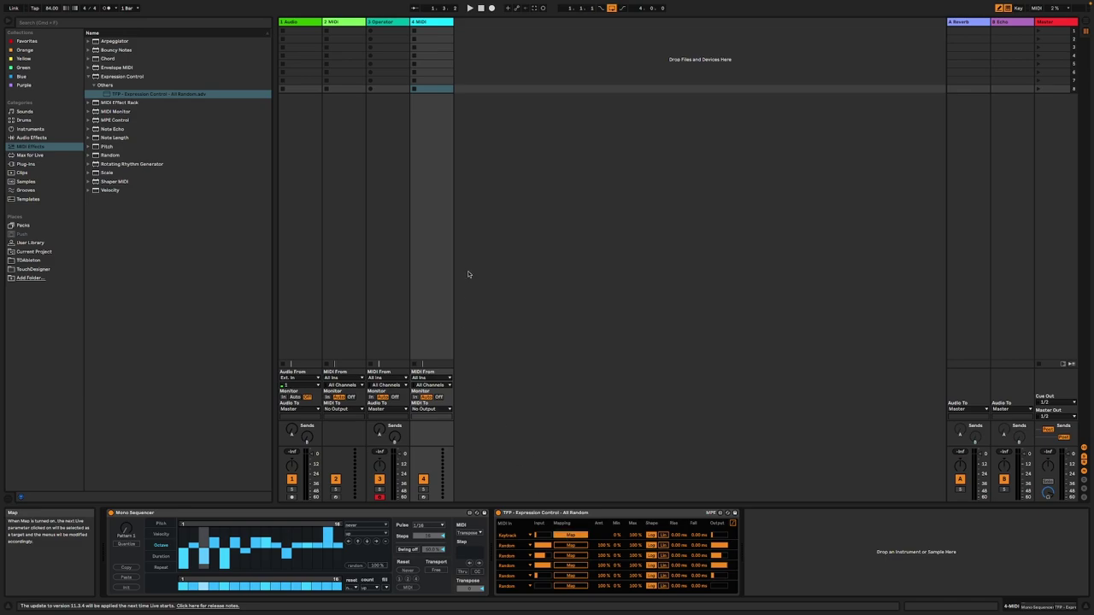
left_click(376, 154)
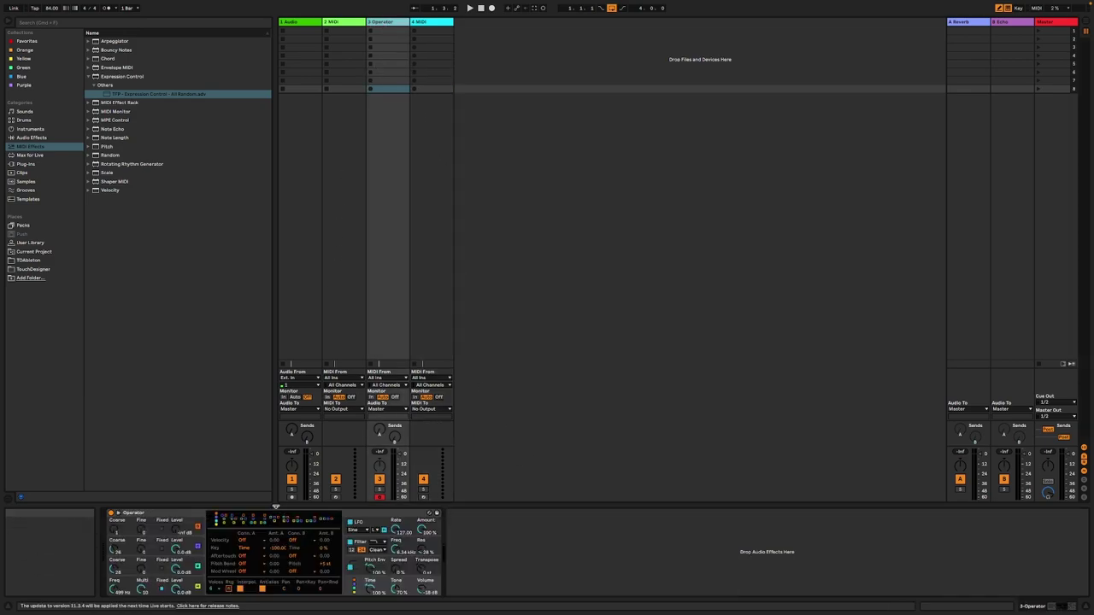
left_click(372, 590)
key("space")
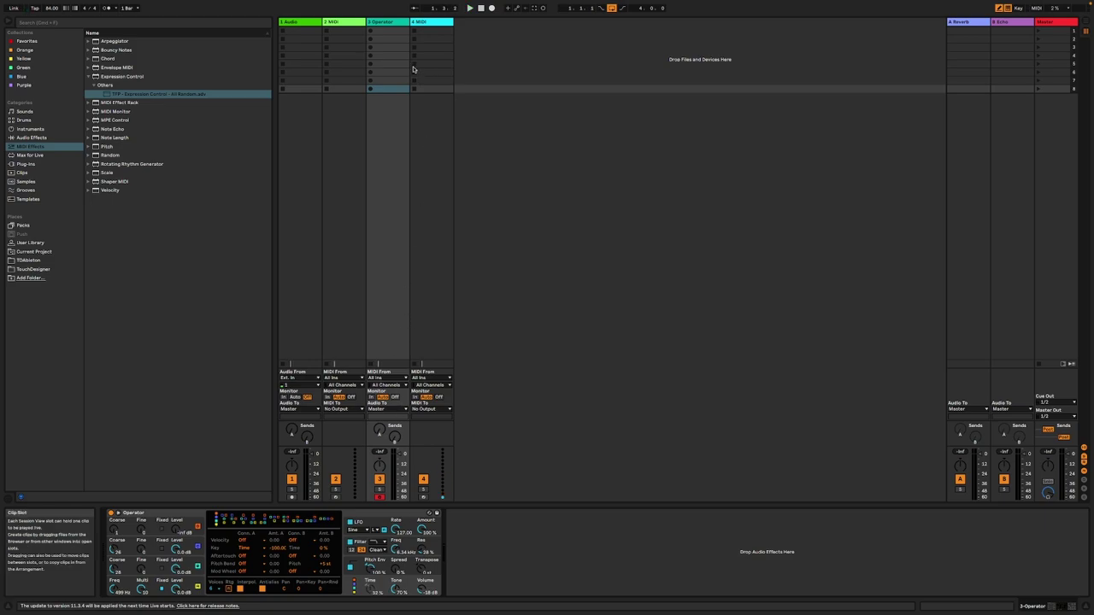
- Create a one-bar clip on the Operator track with a C3 rhythm: three sixteenths, one three-sixteenth note, and two more single sixteenths
double_click(386, 32)
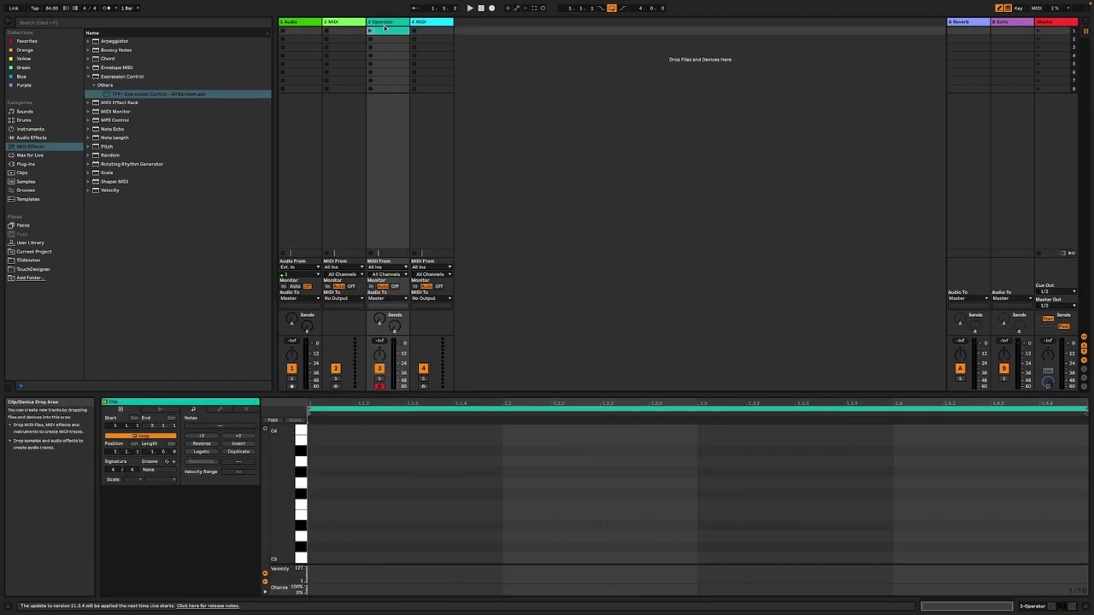
left_click(332, 557)
left_click_drag(331, 558, 431, 557)
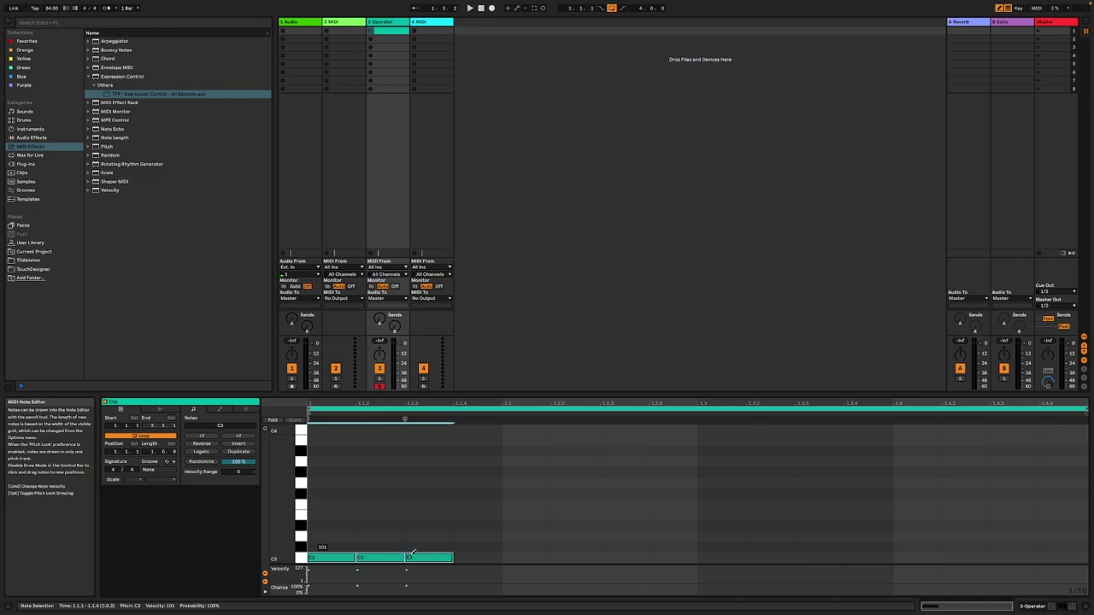
left_click(522, 556)
left_click_drag(551, 557, 654, 548)
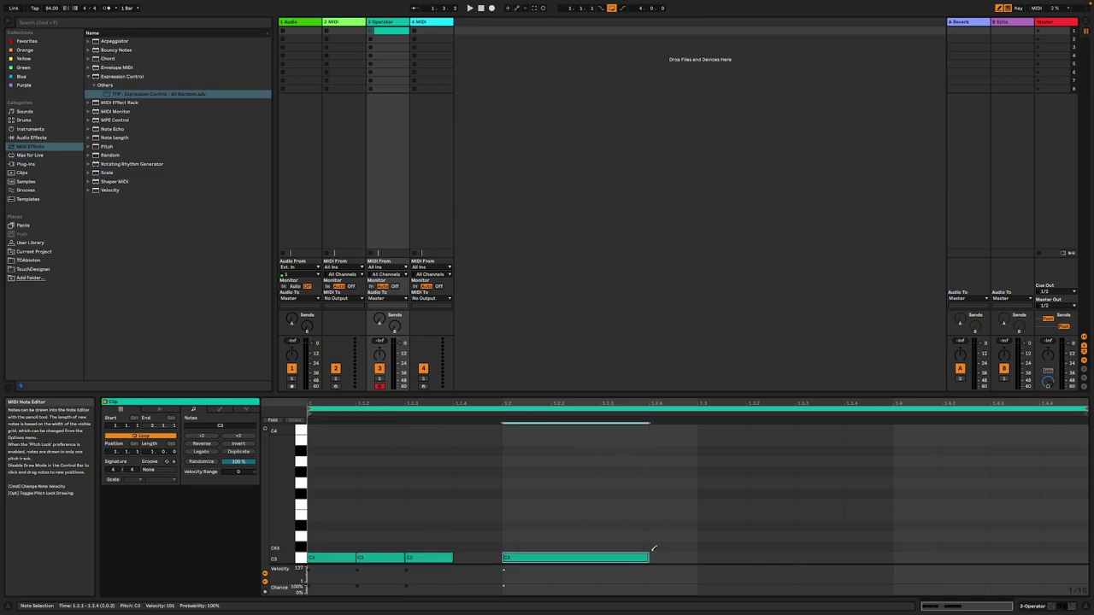
left_click(751, 557)
left_click(904, 553)
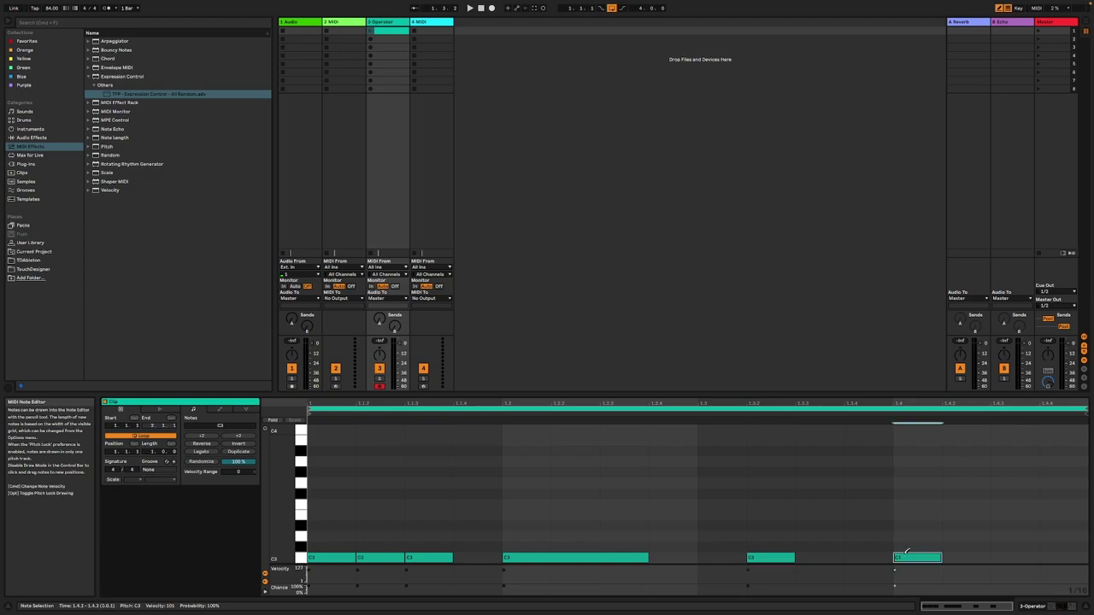
- Launch the Operator clip and set the Mono Sequencer's pulse to 1/8 on the modulation track
left_click(371, 30)
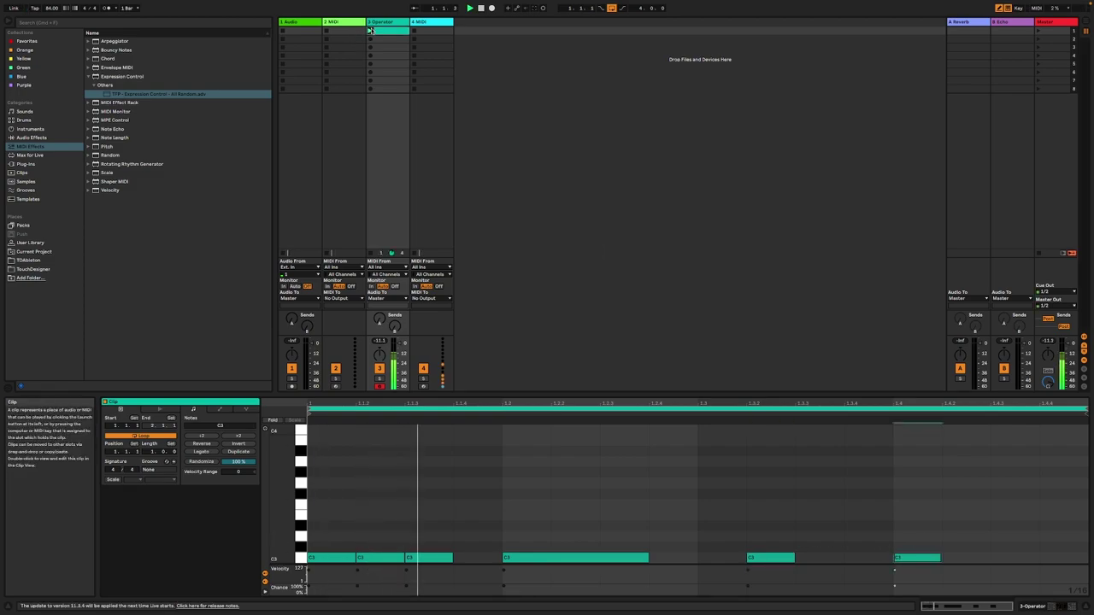
left_click(1074, 608)
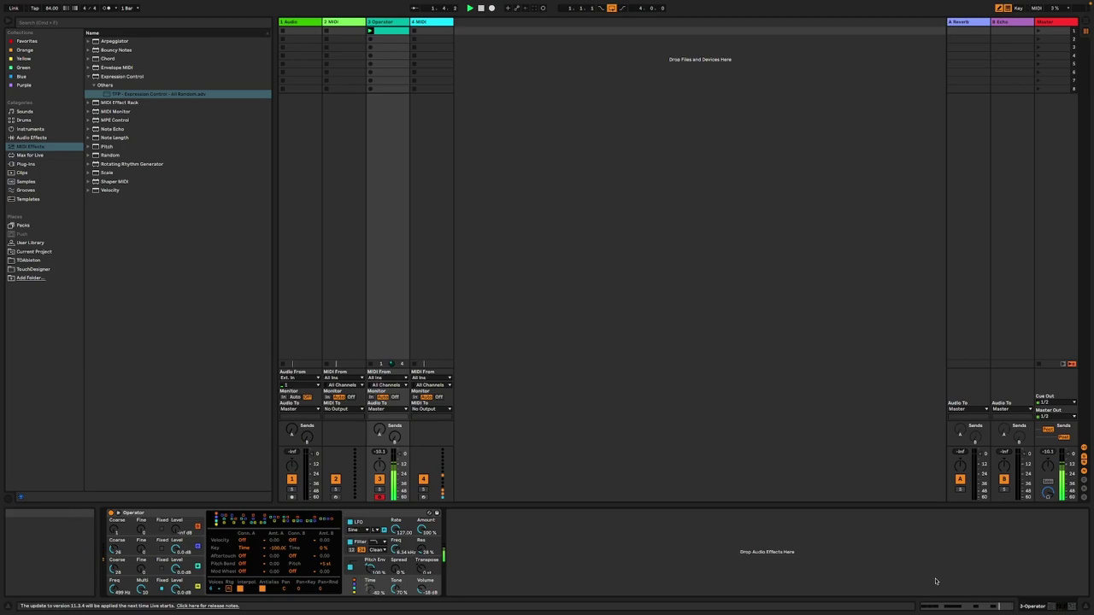
left_click(427, 35)
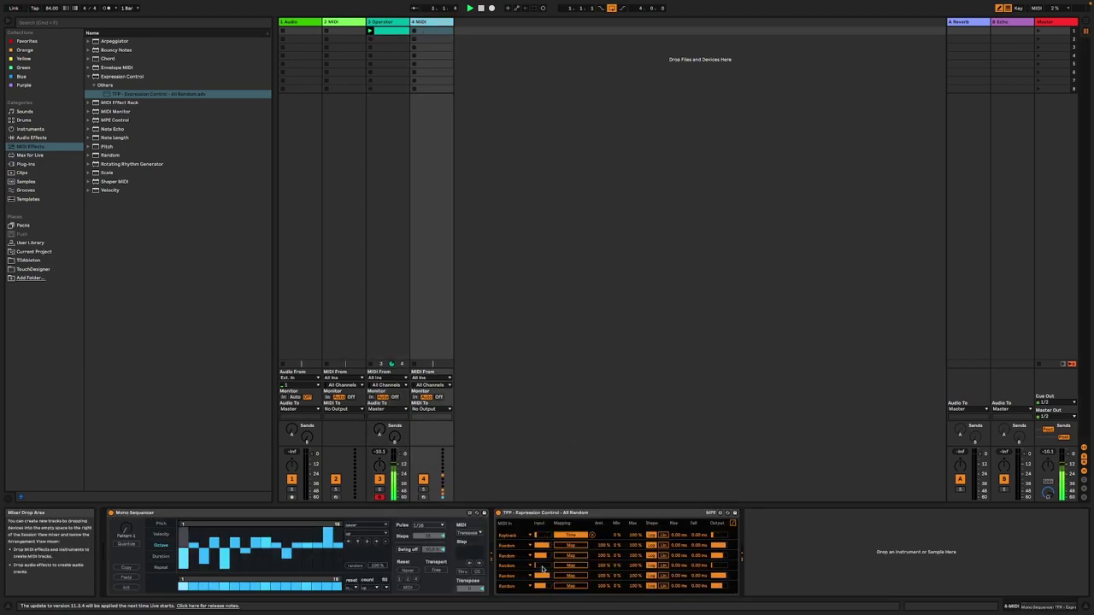
left_click(437, 527)
left_click(426, 415)
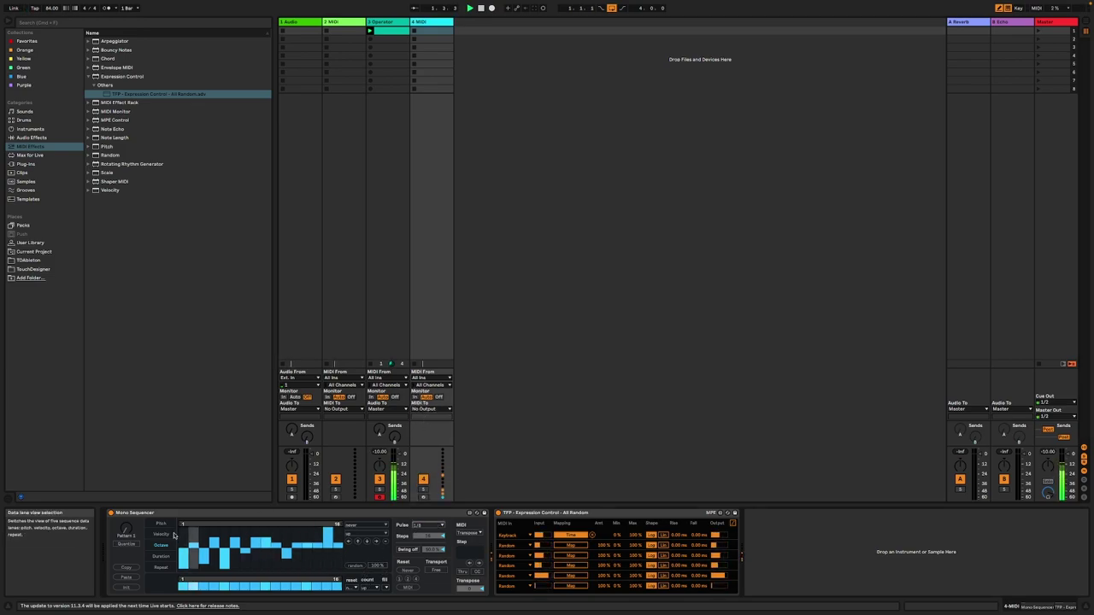
- Set the second Expression Control modulator's input to Keytrack and map it to Operator's Pitch Env amount
left_click(513, 535)
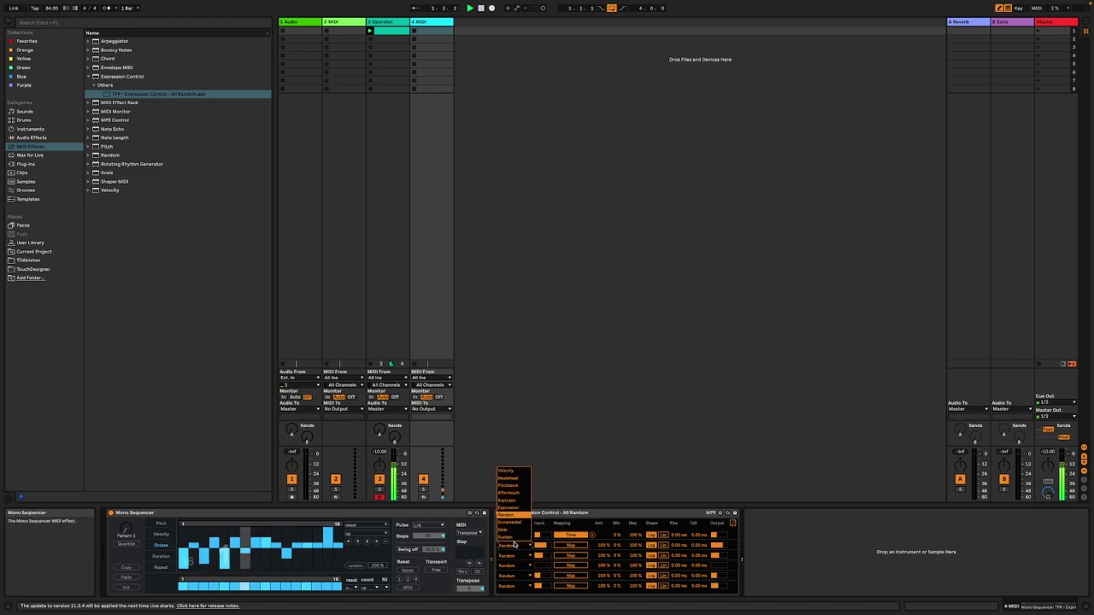
left_click(508, 500)
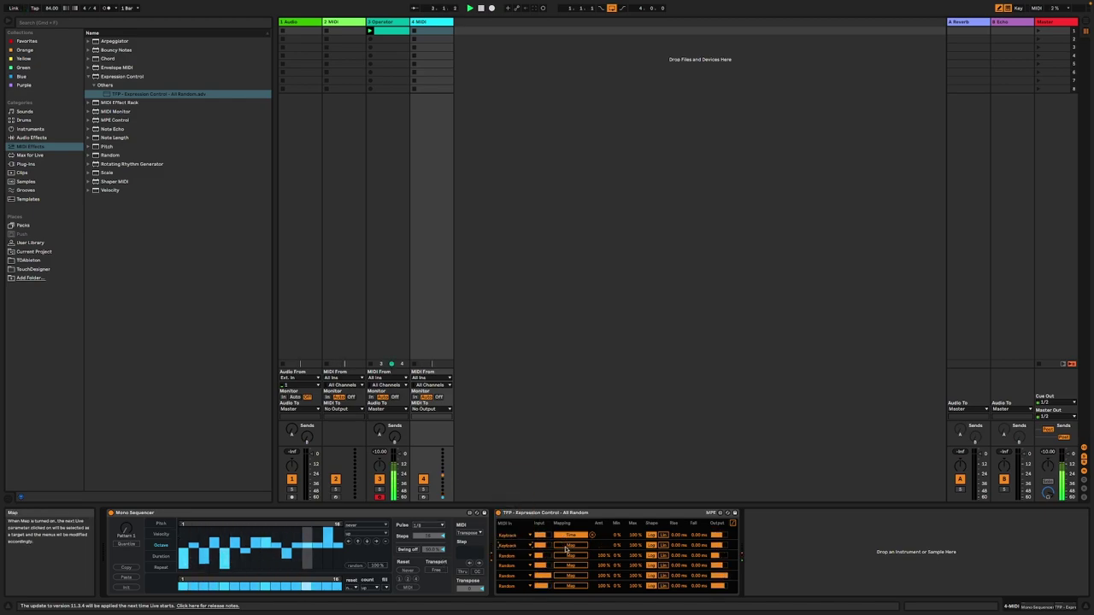
left_click(383, 22)
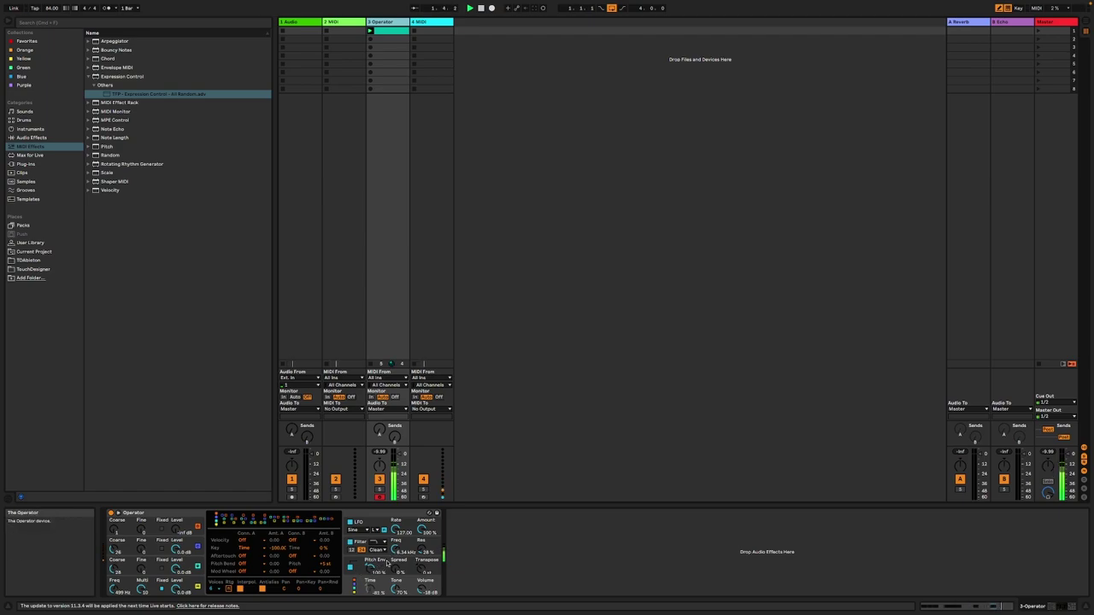
left_click(387, 563)
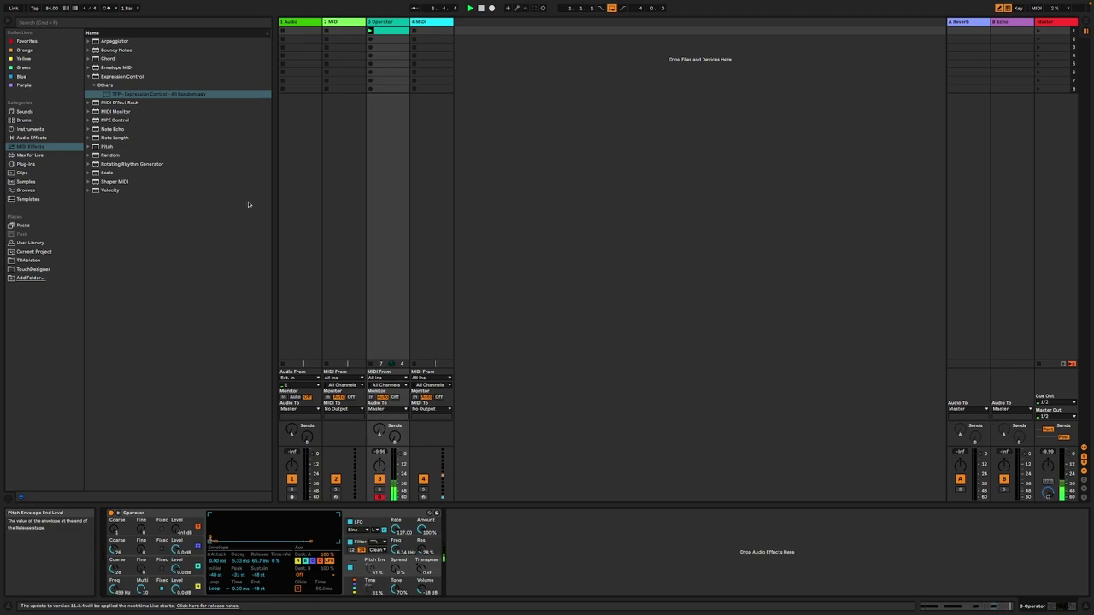
- Raise the set's tempo to 160 BPM and stop playback
left_click_drag(52, 9, 52, 6)
key("space")
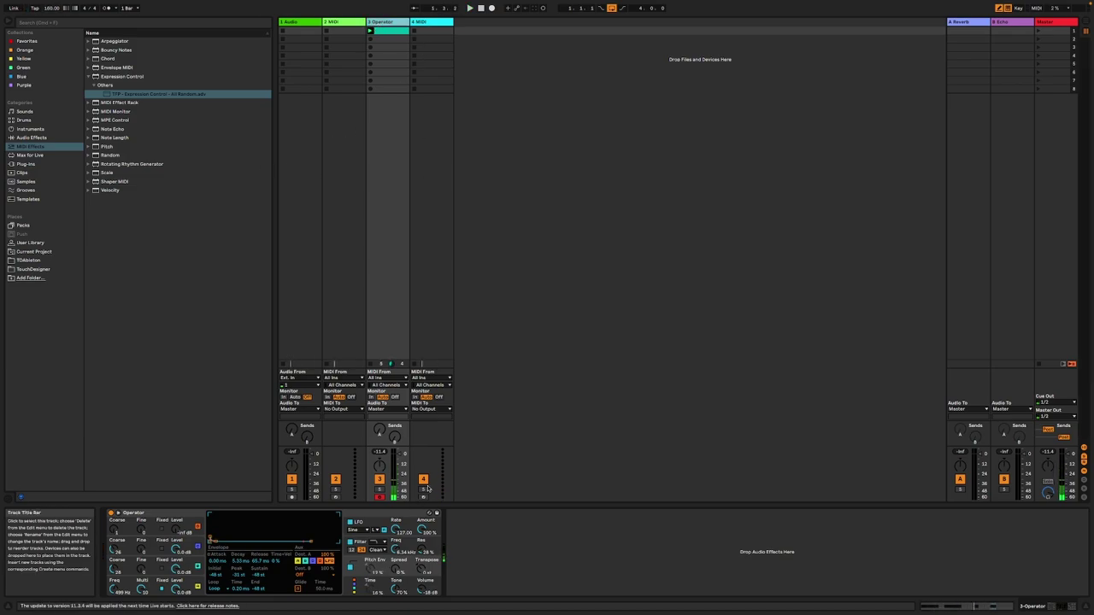
- Group the Mono Sequencer and Expression Control into a MIDI Effect Rack, show its chain list, and duplicate the chain
left_click(432, 33)
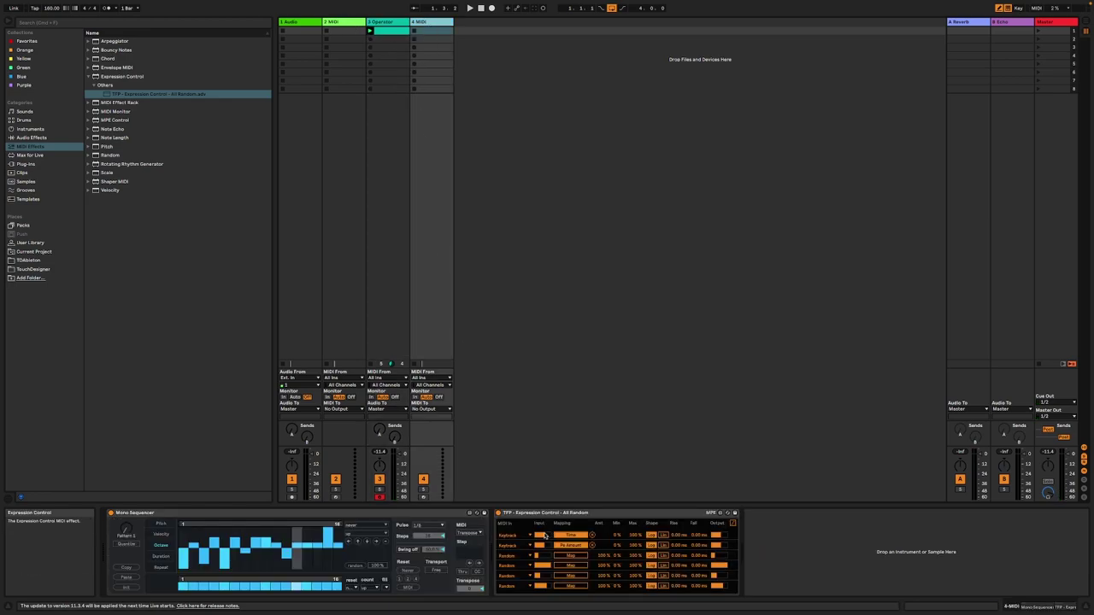
left_click(245, 518)
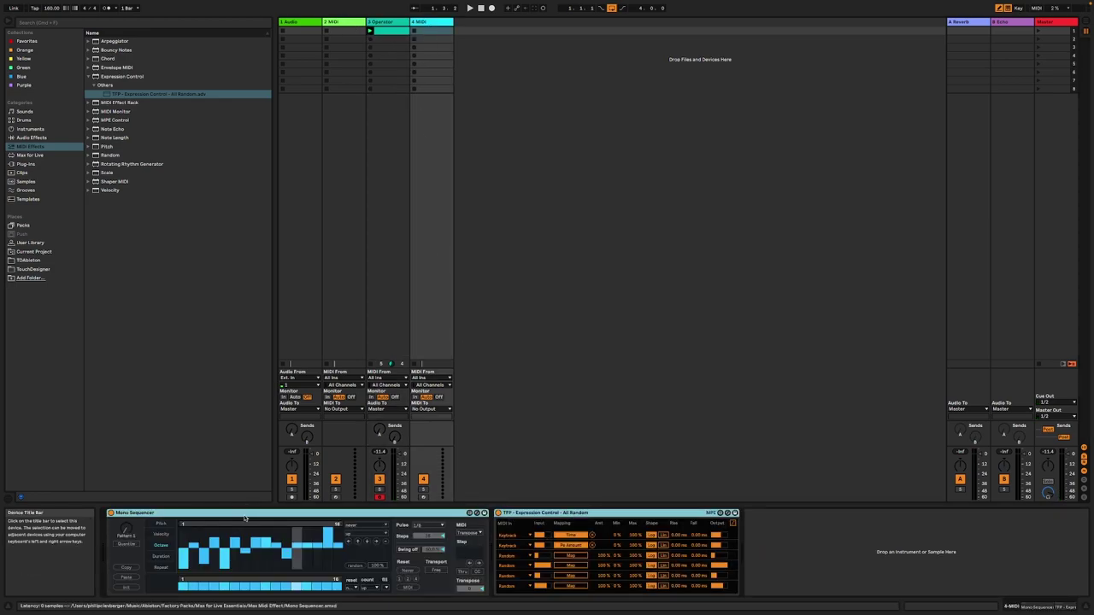
key("super+g")
left_click(111, 537)
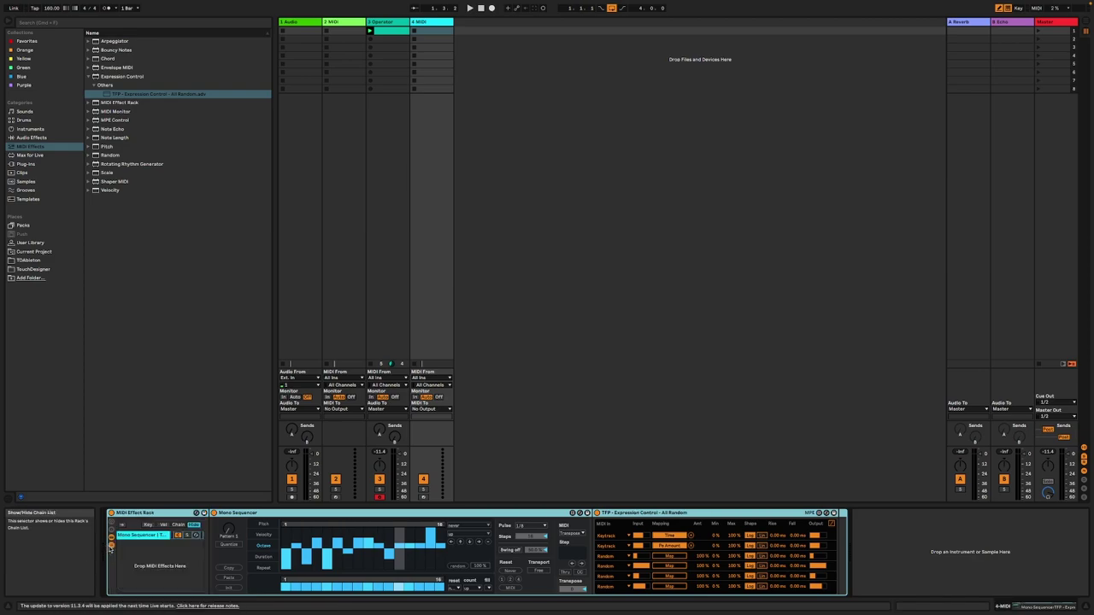
left_click(134, 537)
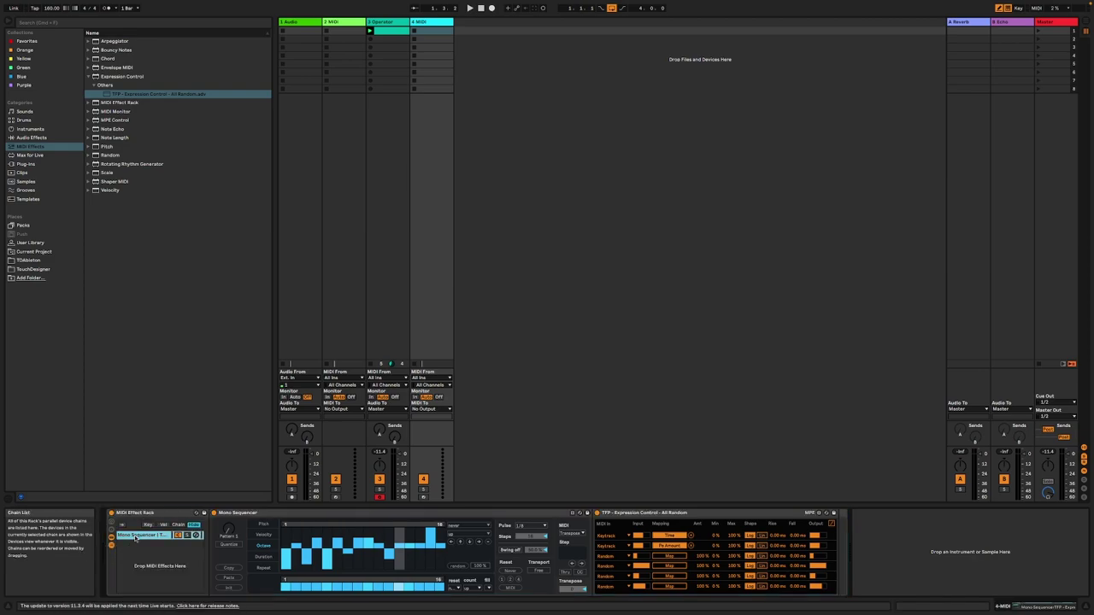
key("super+d")
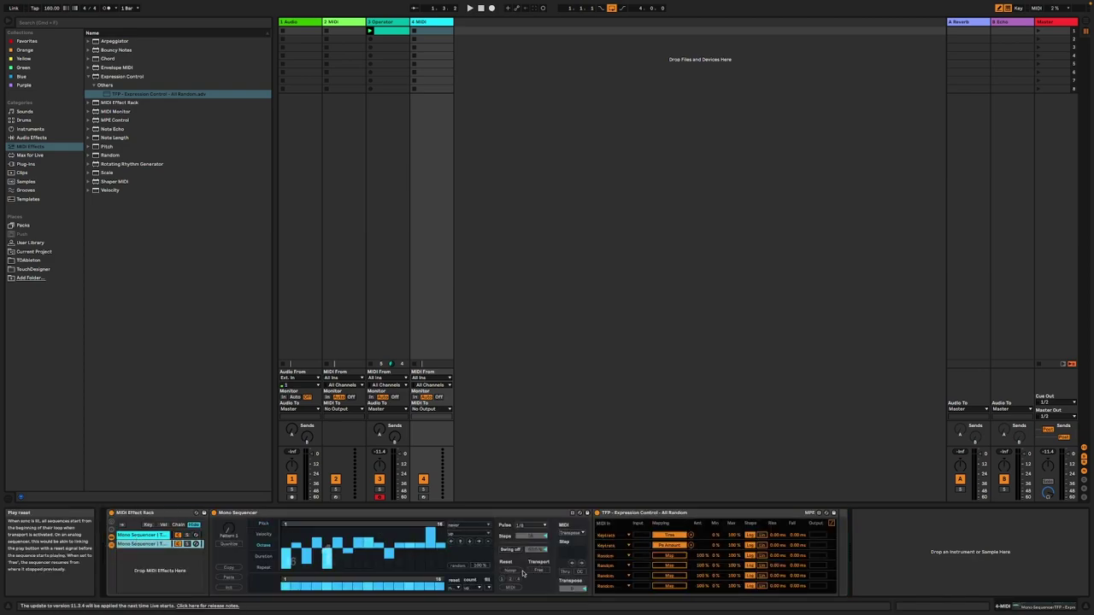
- Randomize the octave and pitch sequences of the Mono Sequencer in the duplicated chain
left_click(458, 568)
left_click(457, 567)
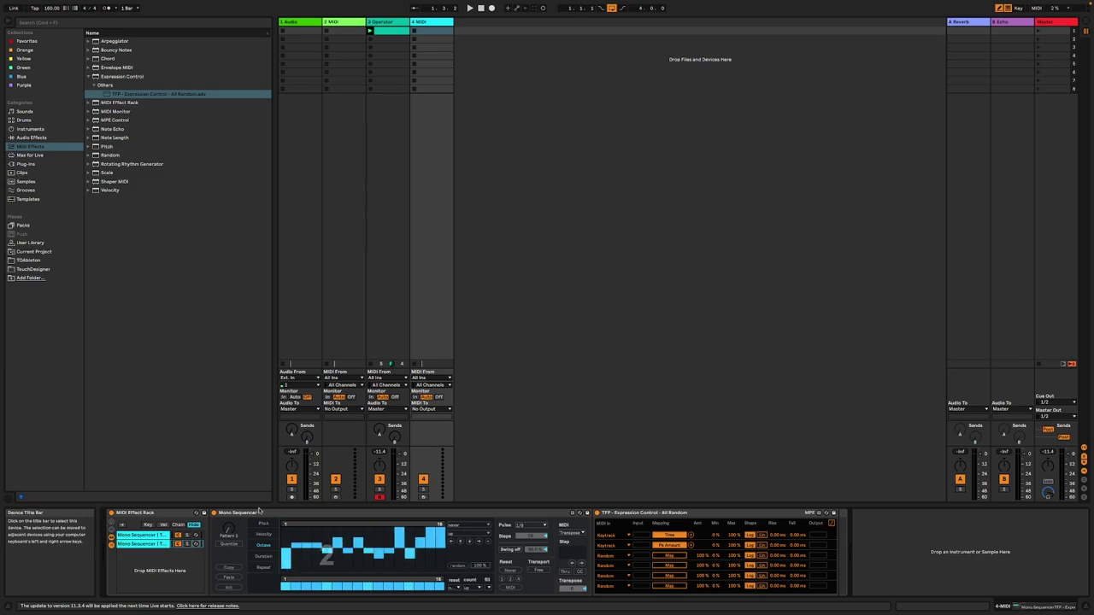
left_click(264, 523)
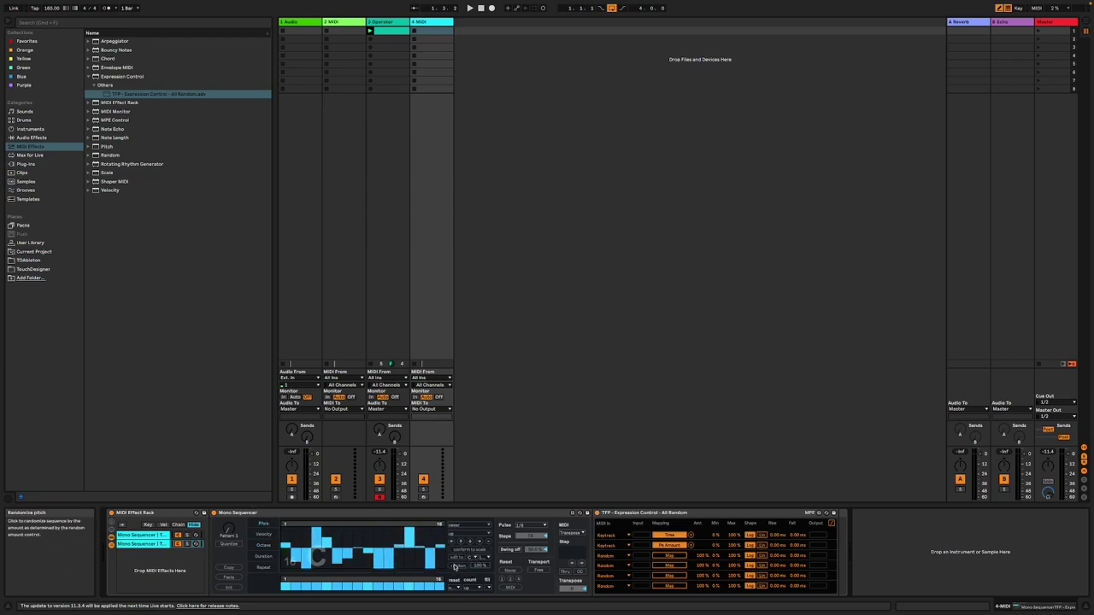
left_click(457, 569)
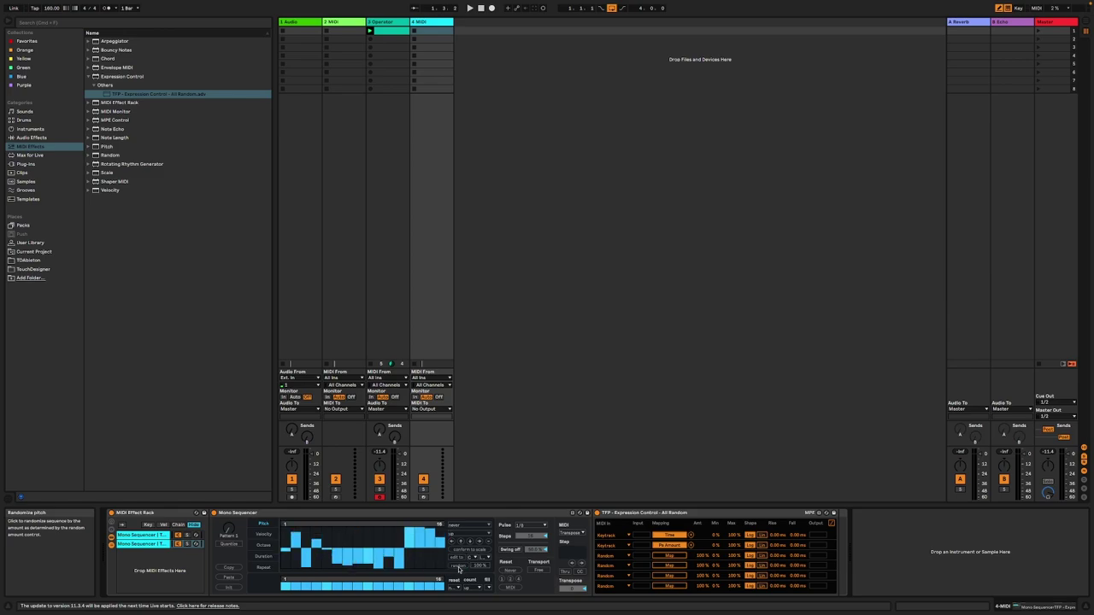
- Clear both mappings of the duplicated chain's Expression Control and map its first modulator to Operator's Osc B Coarse
left_click(691, 535)
left_click(691, 545)
left_click(673, 535)
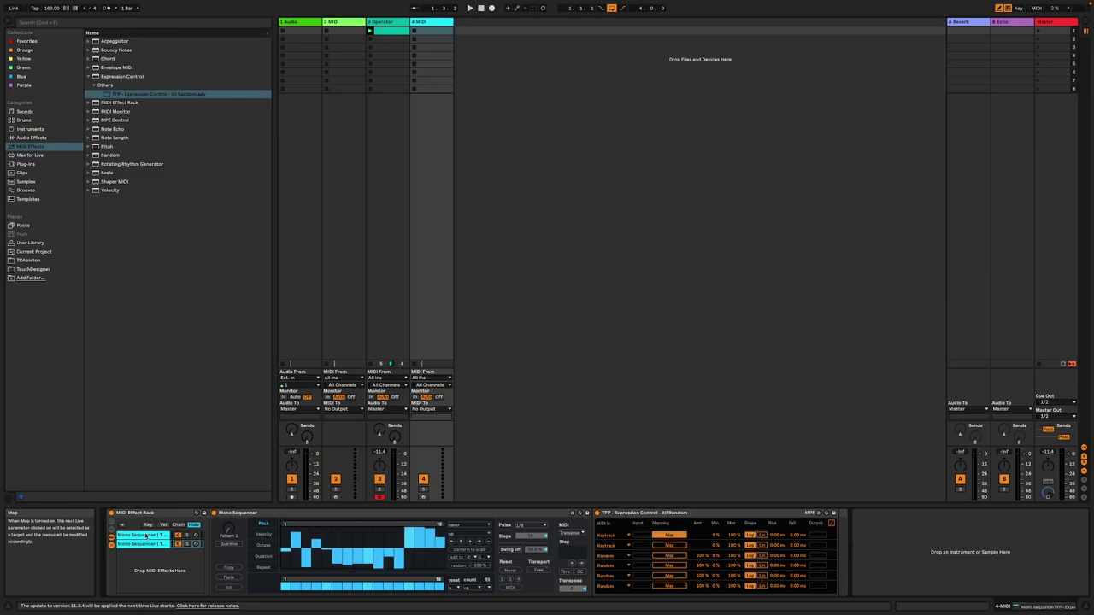
left_click(146, 536)
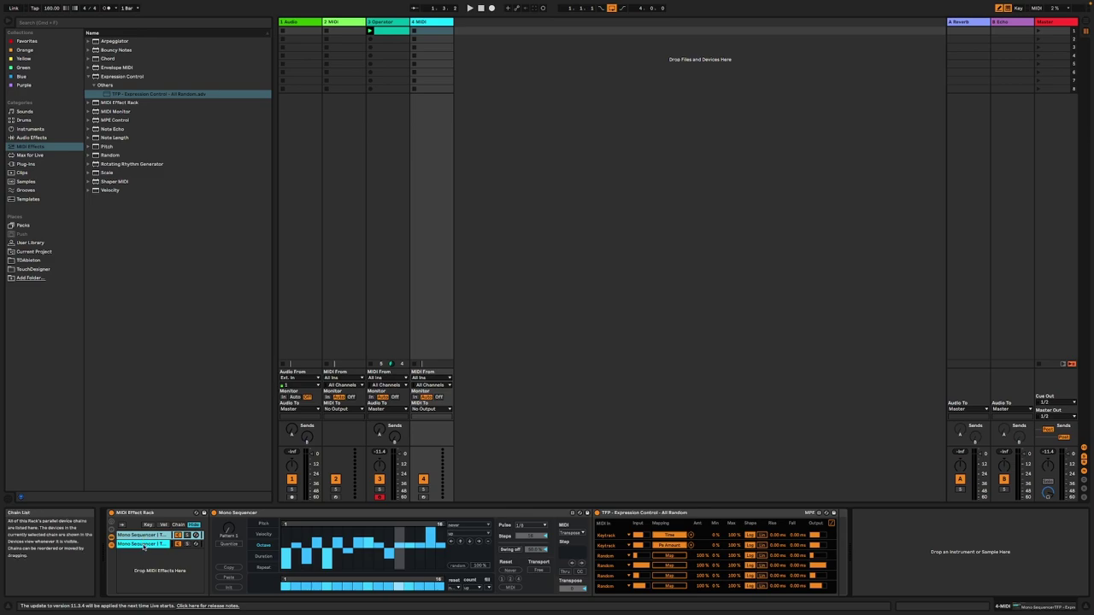
left_click(145, 545)
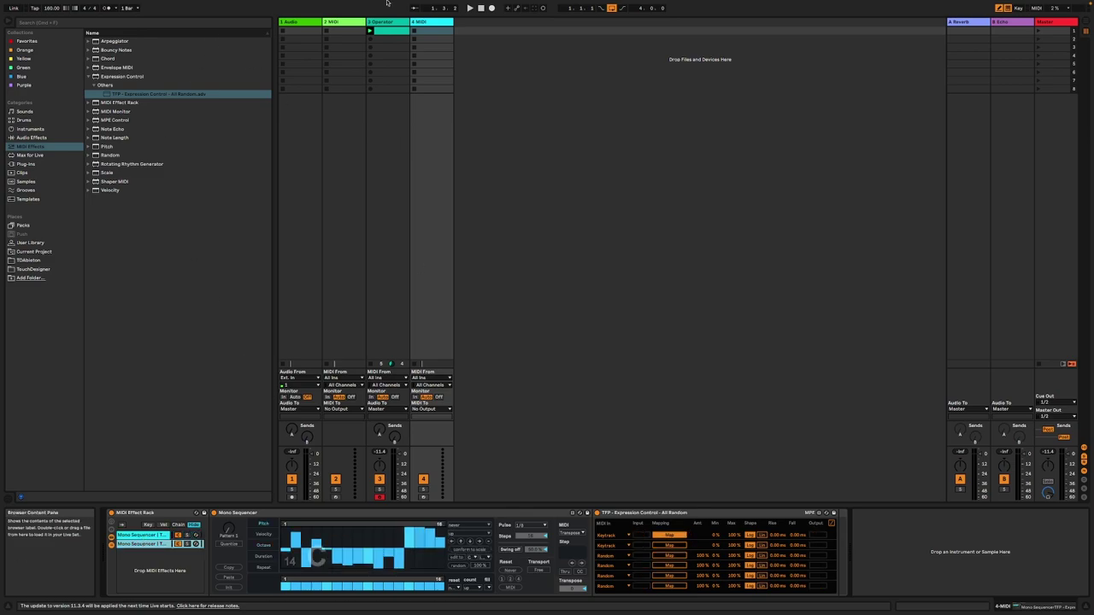
left_click(390, 29)
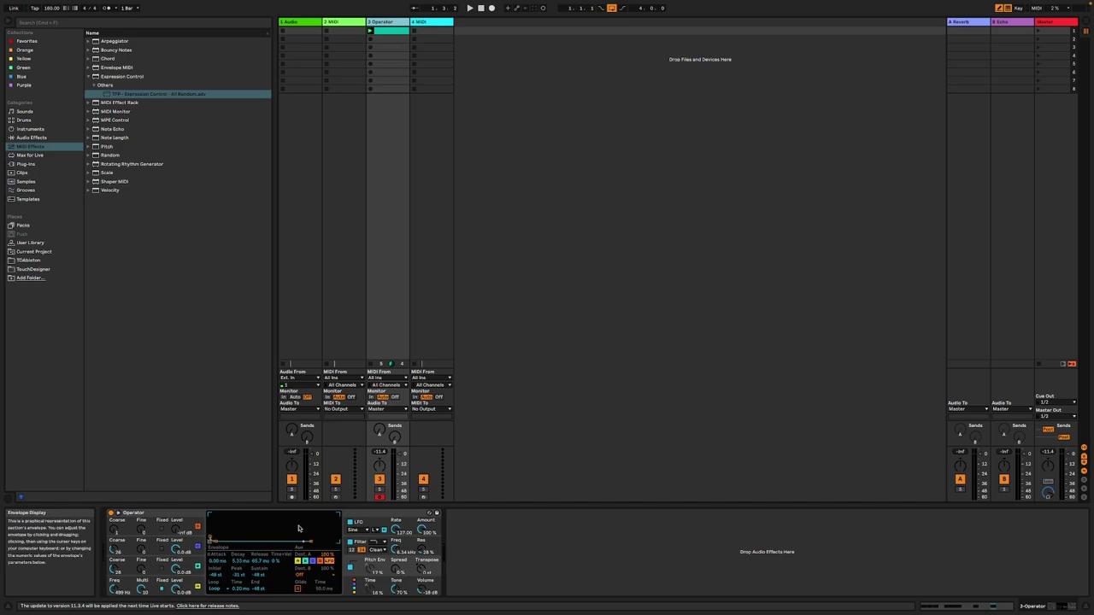
left_click(118, 573)
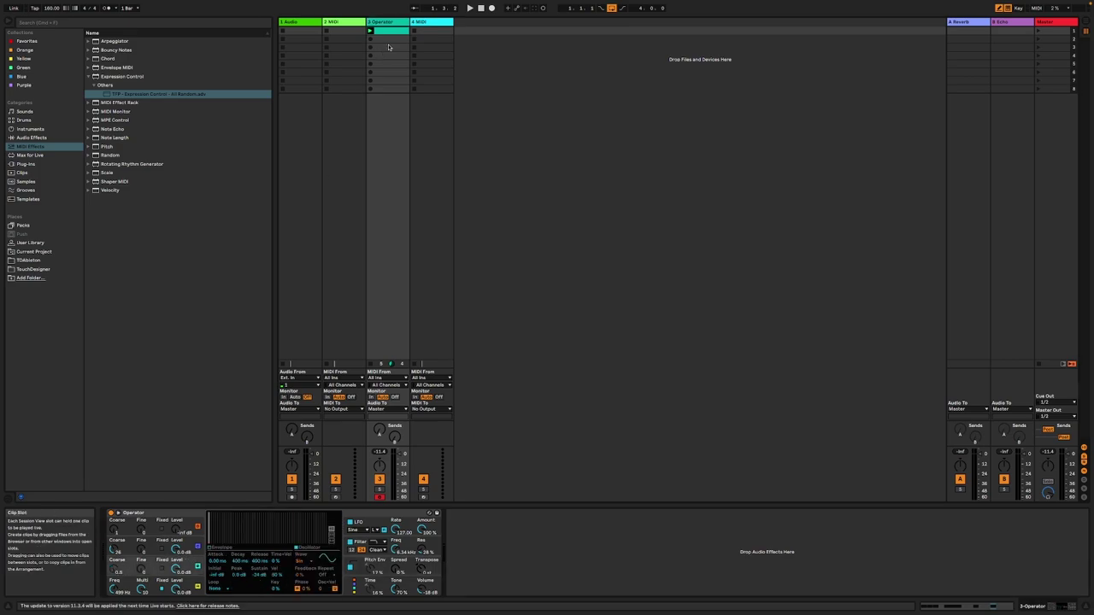
- Map the second modulator of the duplicated chain's Expression Control to Operator's Osc A fixed frequency
left_click(433, 23)
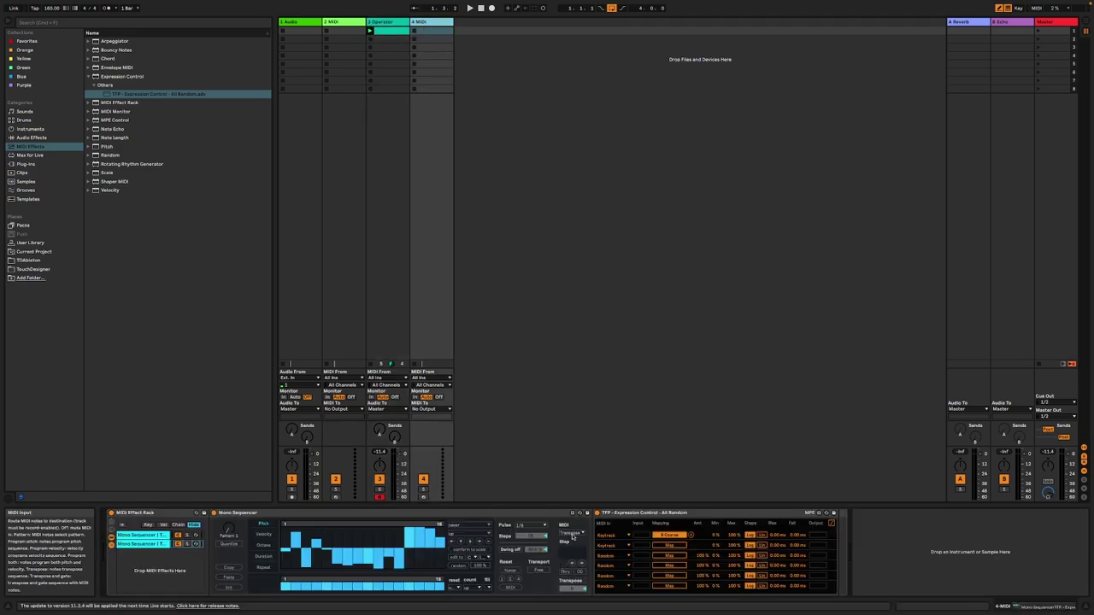
left_click(382, 22)
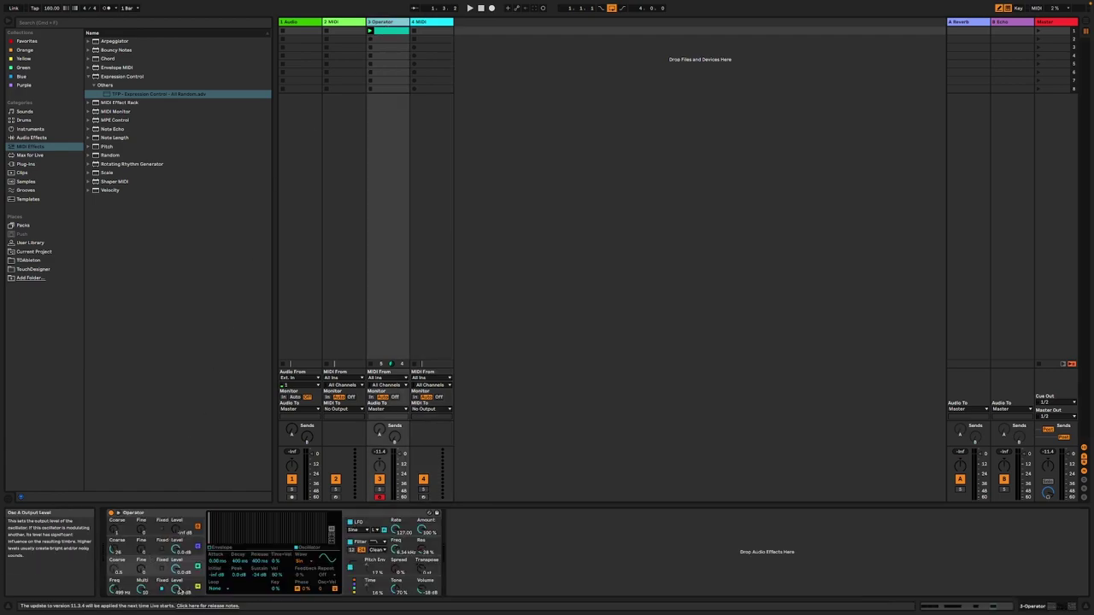
left_click_drag(114, 590, 115, 611)
- Play the modulated Operator clip, show Osc A's envelope, and raise Operator's global volume
key("space")
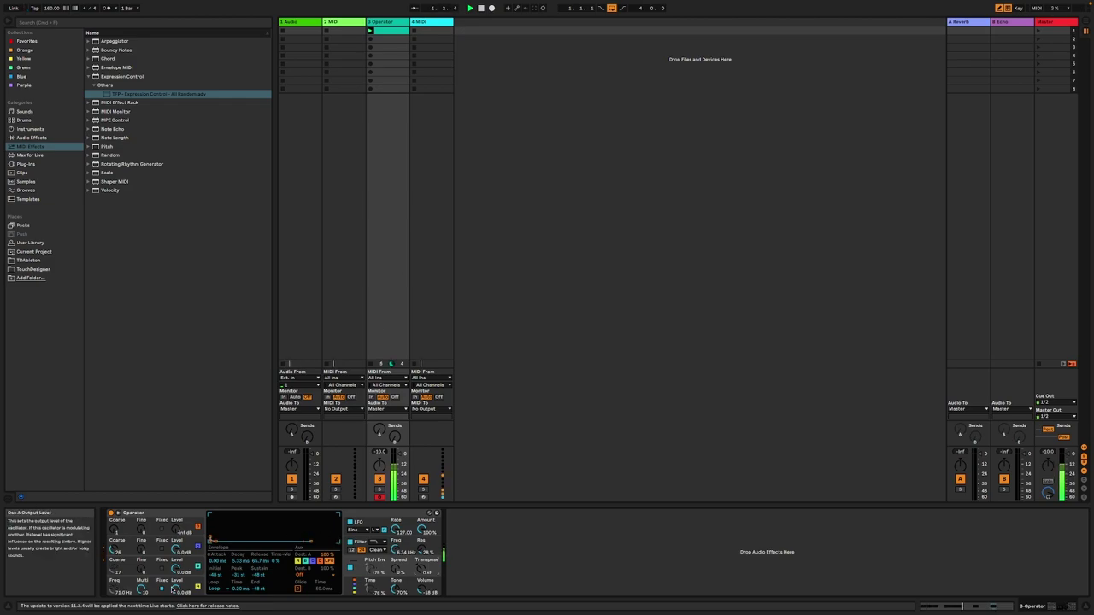
left_click(207, 551)
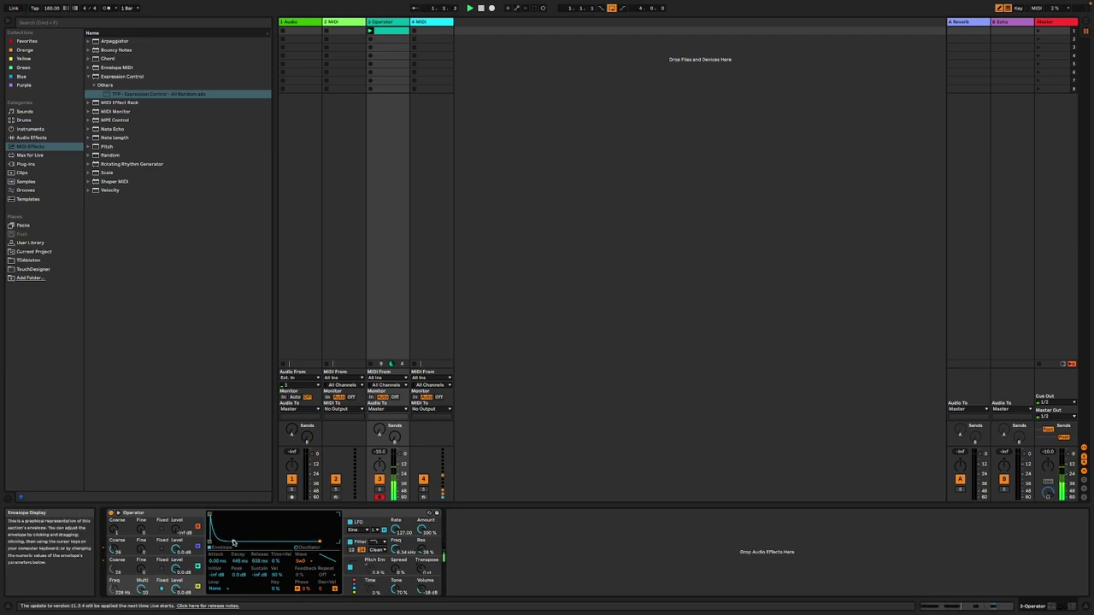
left_click(425, 588)
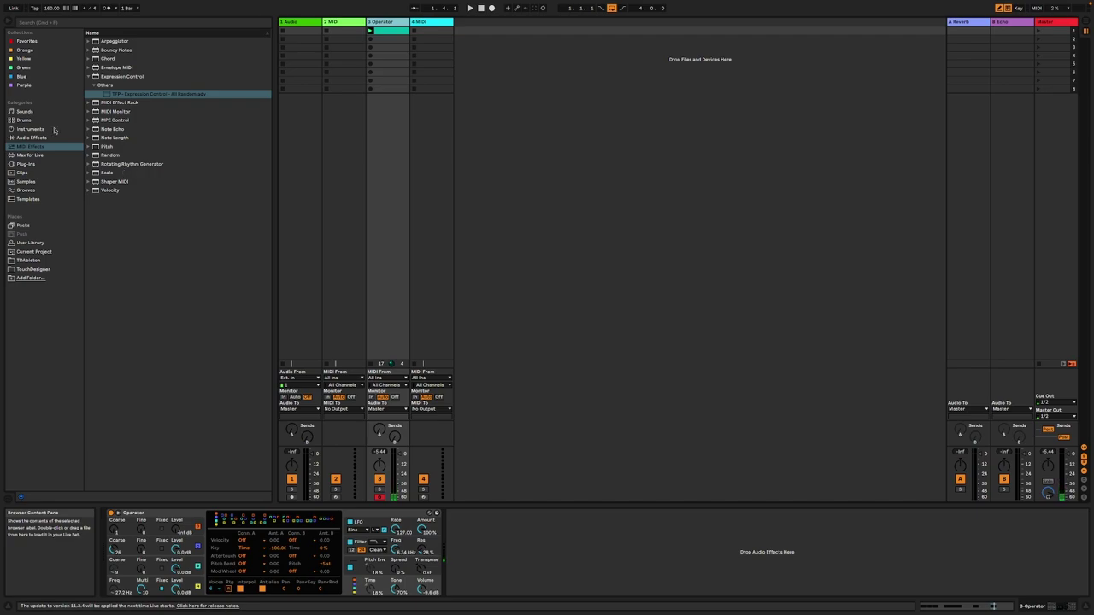
- Add the Multiband Dynamics OTT preset from the audio effects after Operator
left_click(39, 155)
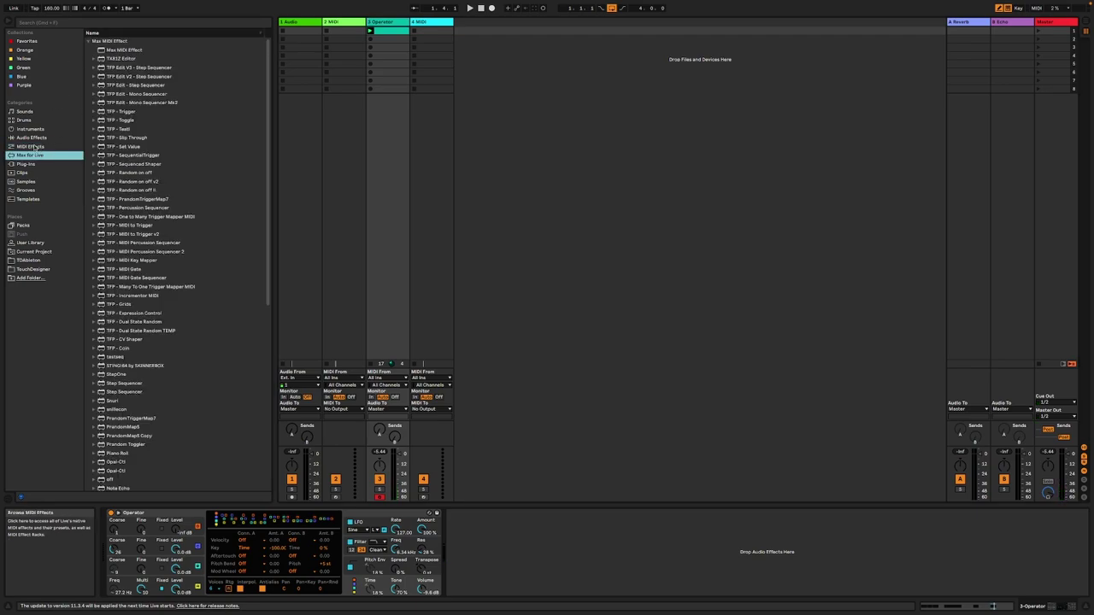
left_click(31, 147)
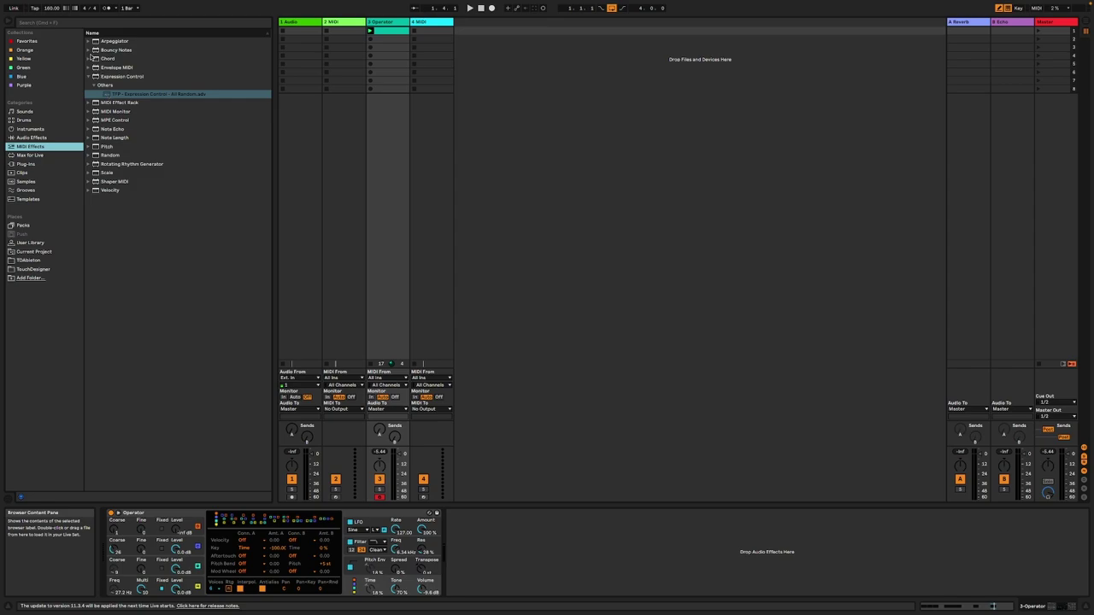
left_click(31, 138)
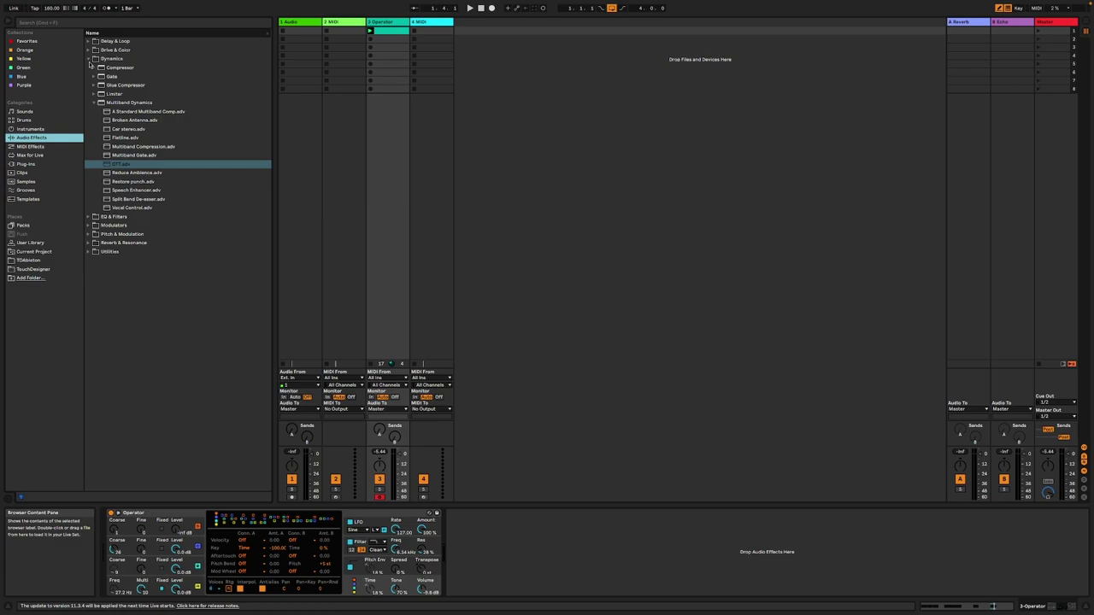
double_click(125, 162)
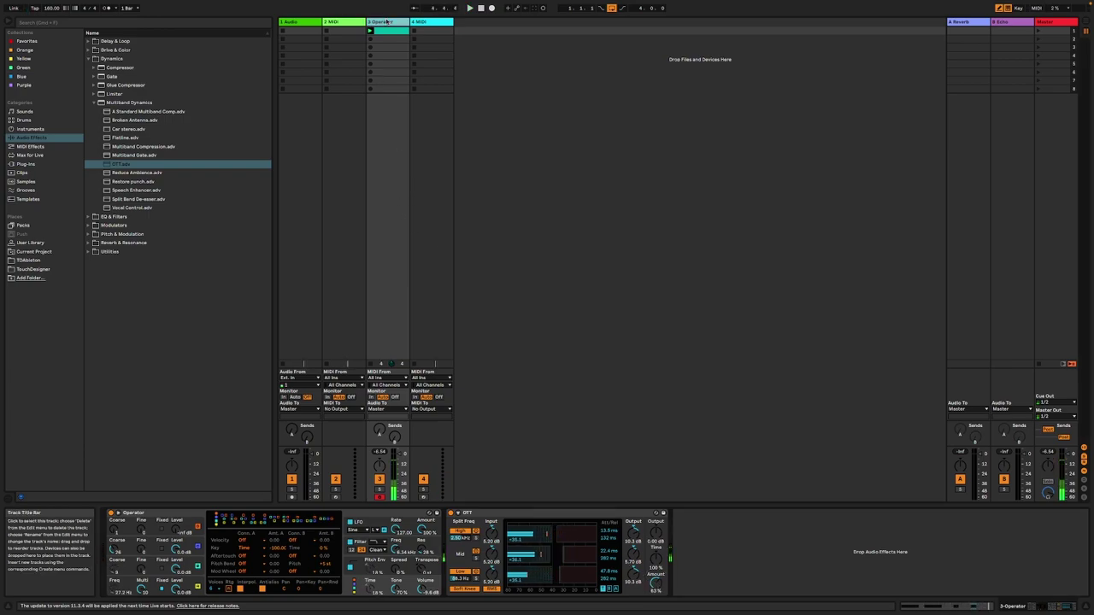
- Duplicate the Operator track and solo the copy
key("ctrl+d")
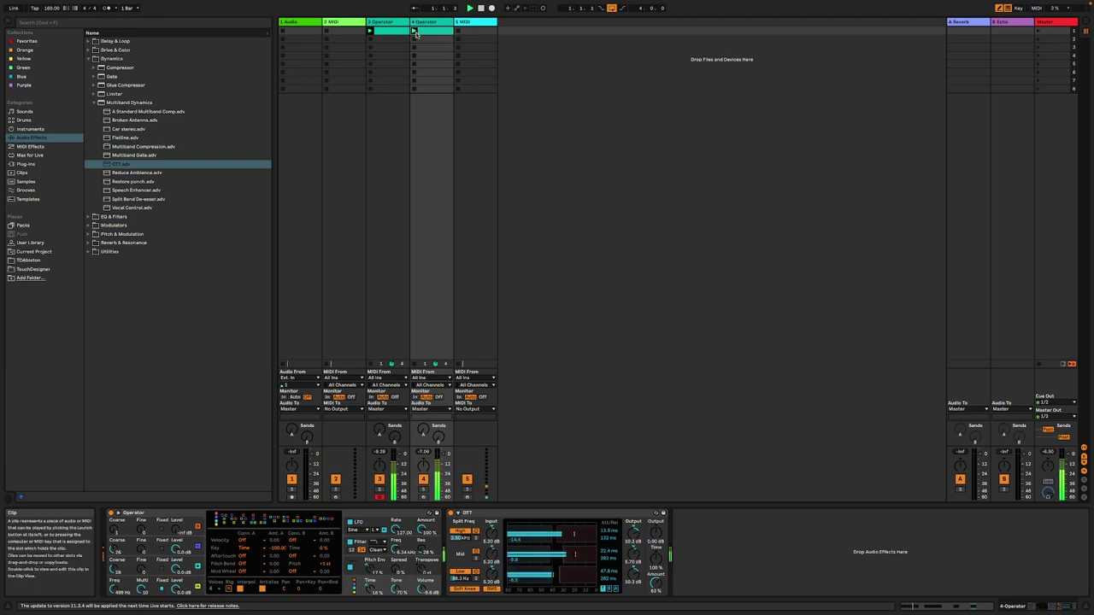
left_click(422, 490)
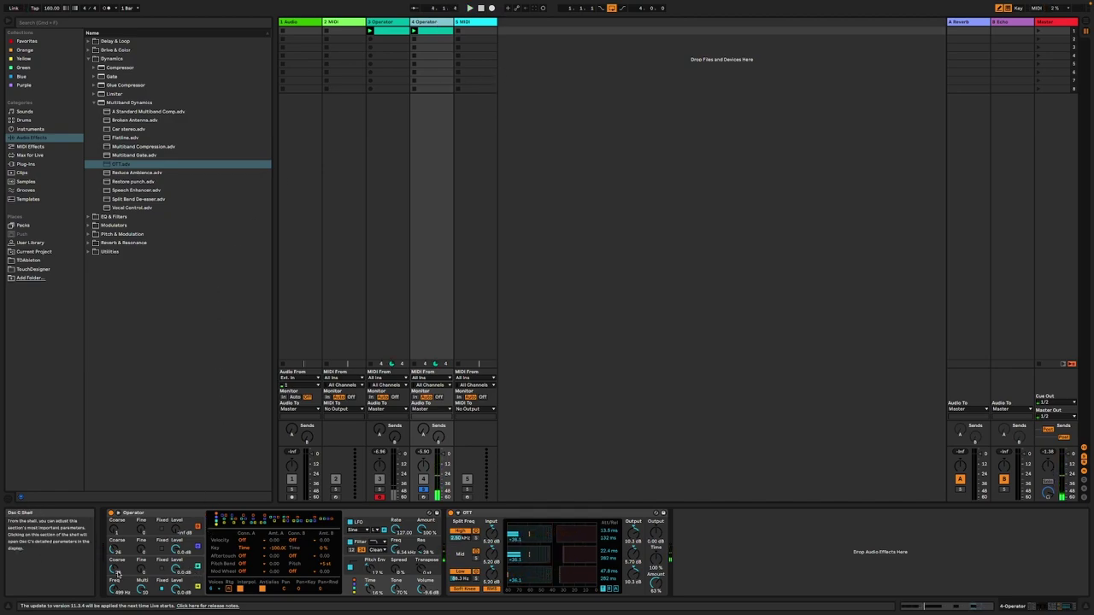
- Lower the duplicated Operator's Osc B Coarse, Osc A fixed frequency to about 119 Hz, and Osc C Coarse to 4 during playback
left_click(119, 571)
left_click_drag(112, 589, 111, 602)
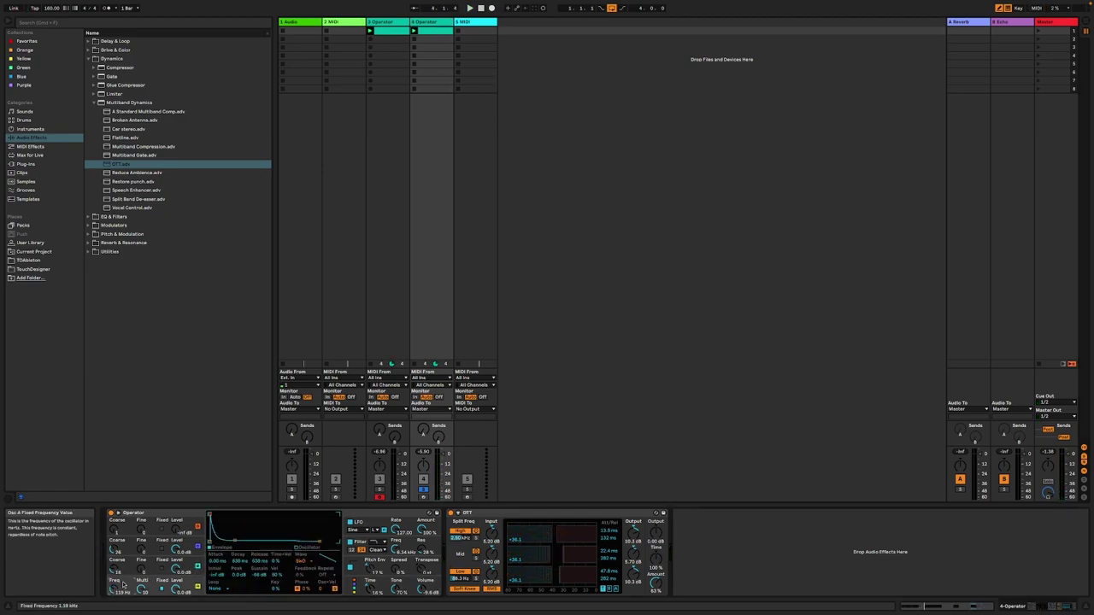
key("space")
left_click_drag(114, 550, 114, 584)
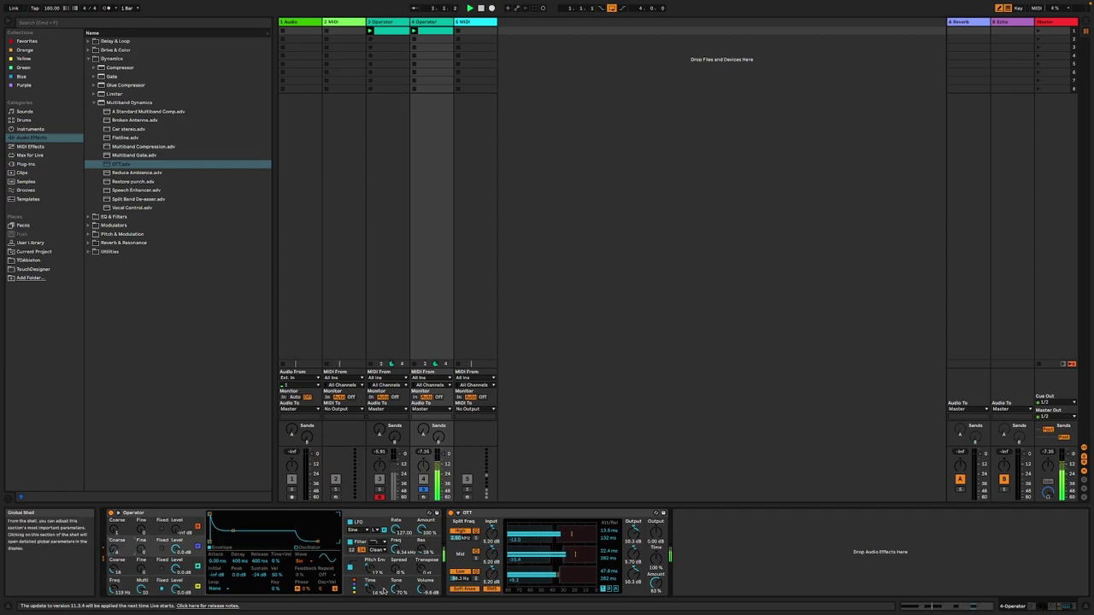
- Set the duplicated Operator's global Time to about -67% and reshape Osc A's envelope with a slower attack and higher sustain
left_click_drag(387, 589, 387, 602)
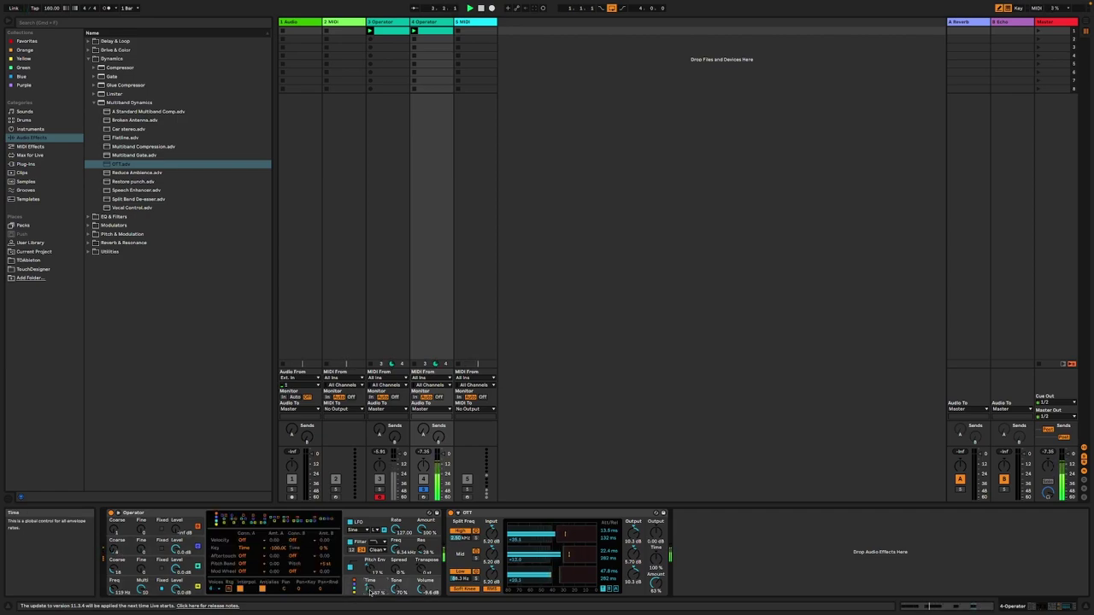
left_click(191, 588)
left_click_drag(229, 543, 248, 535)
left_click_drag(319, 541, 329, 545)
left_click_drag(210, 516, 220, 516)
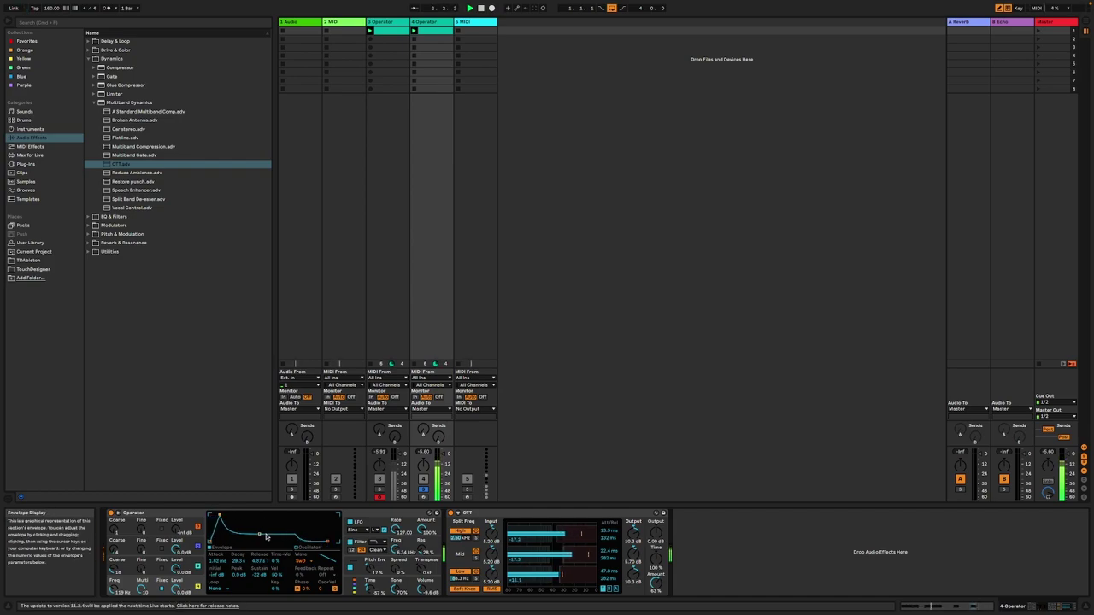
- Show the duplicated Operator's pitch envelope and raise its global Time
left_click(422, 571)
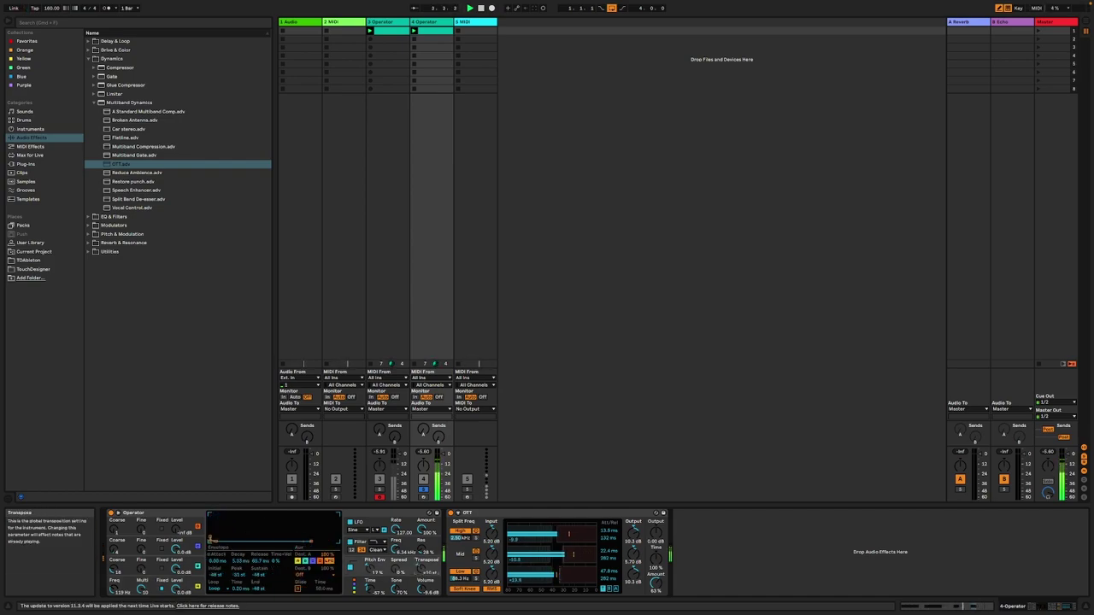
left_click(374, 588)
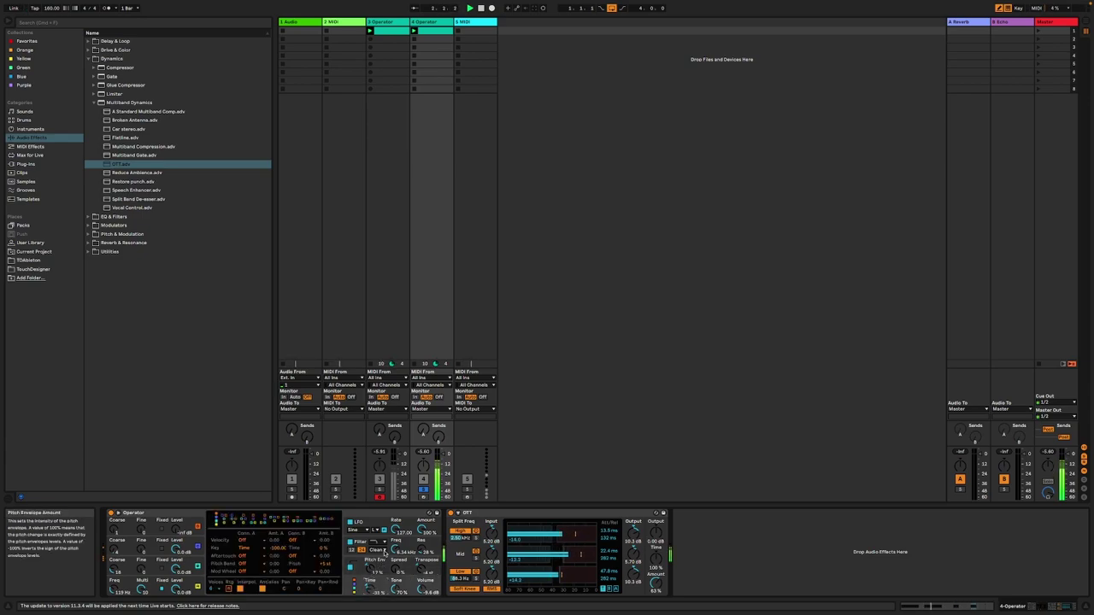
- Adjust the duplicated Operator's global Time and LFO envelope while the clip plays
left_click(369, 578)
left_click_drag(215, 546, 215, 519)
left_click(381, 527)
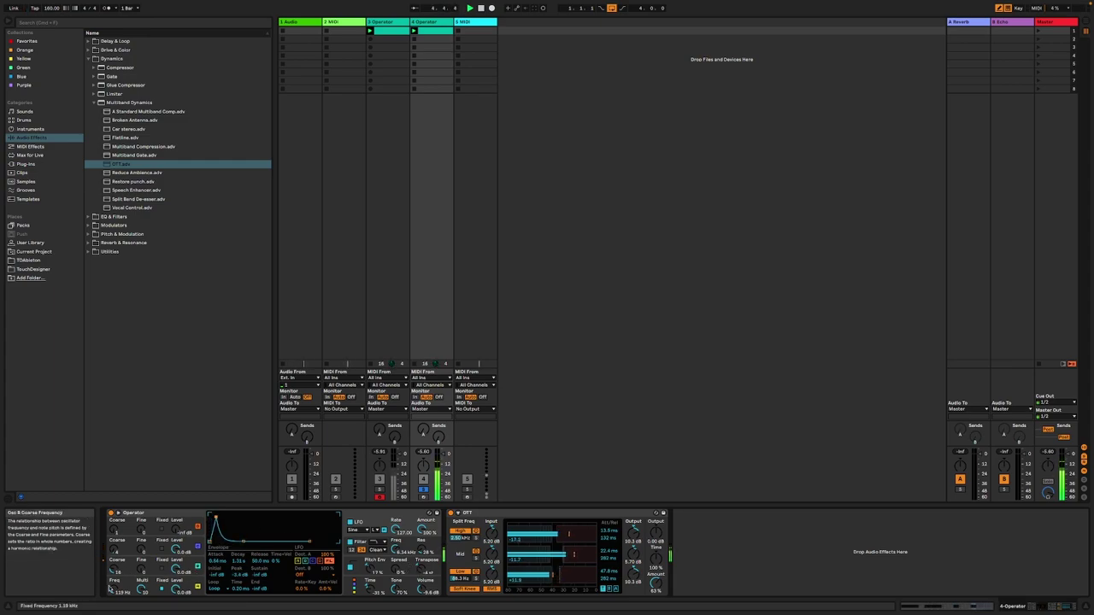
- Set the duplicated Operator's Osc A fixed frequency to about 148 Hz and lower its filter frequency
left_click_drag(120, 589, 120, 598)
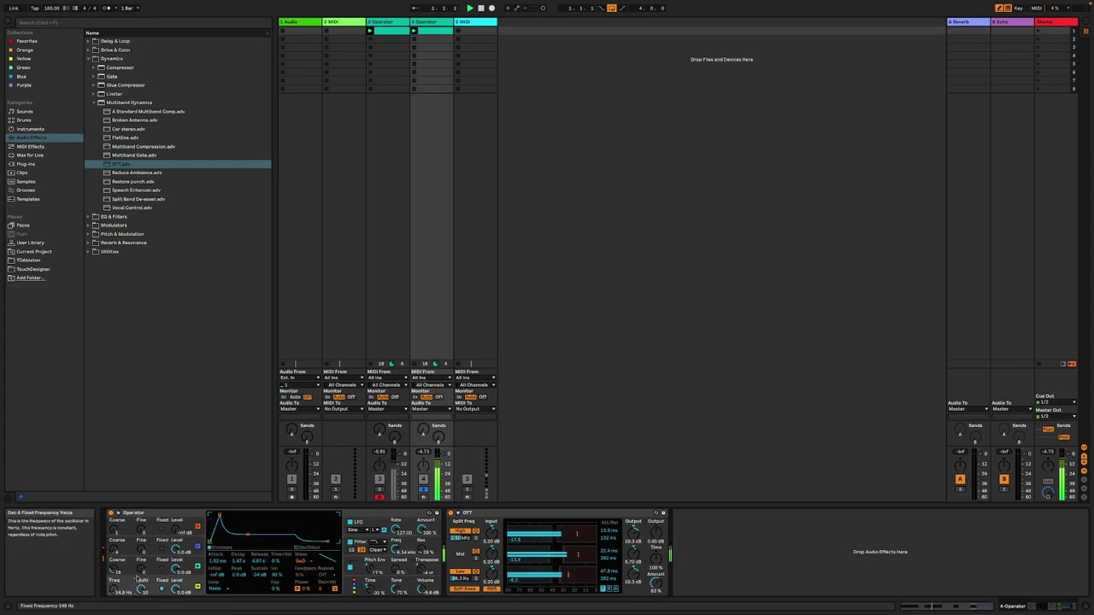
mouse_move(397, 549)
left_mouse_down()
mouse_move(397, 588)
mouse_move(396, 534)
mouse_move(396, 547)
left_mouse_up()
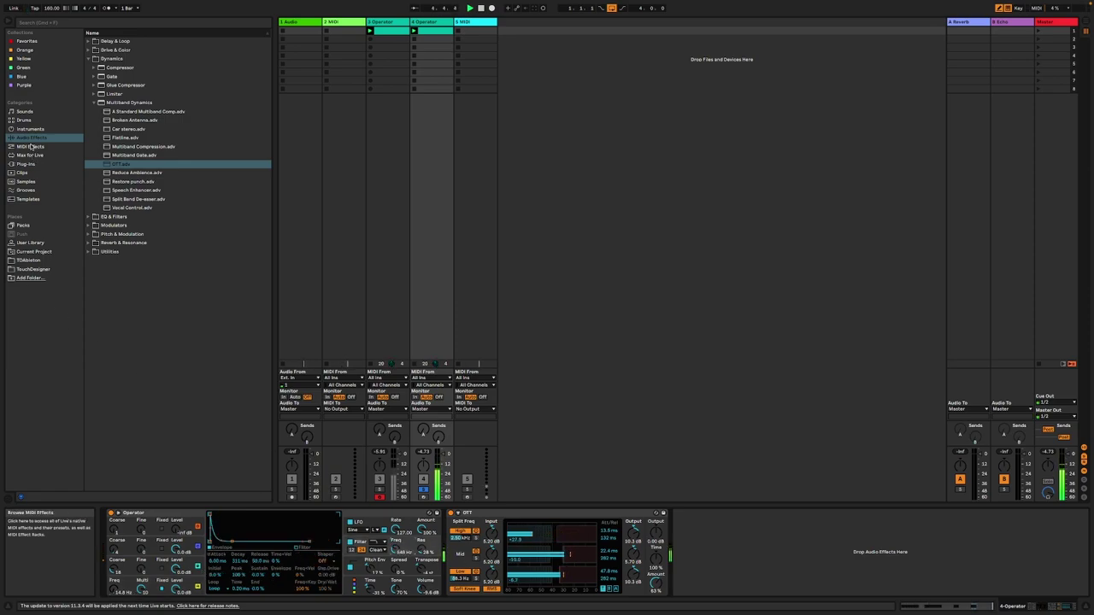
- Stretch all notes in the duplicated track's clip to half tempo repeatedly and extend the clip loop to a length of 7.0.2
key("shift+Tab")
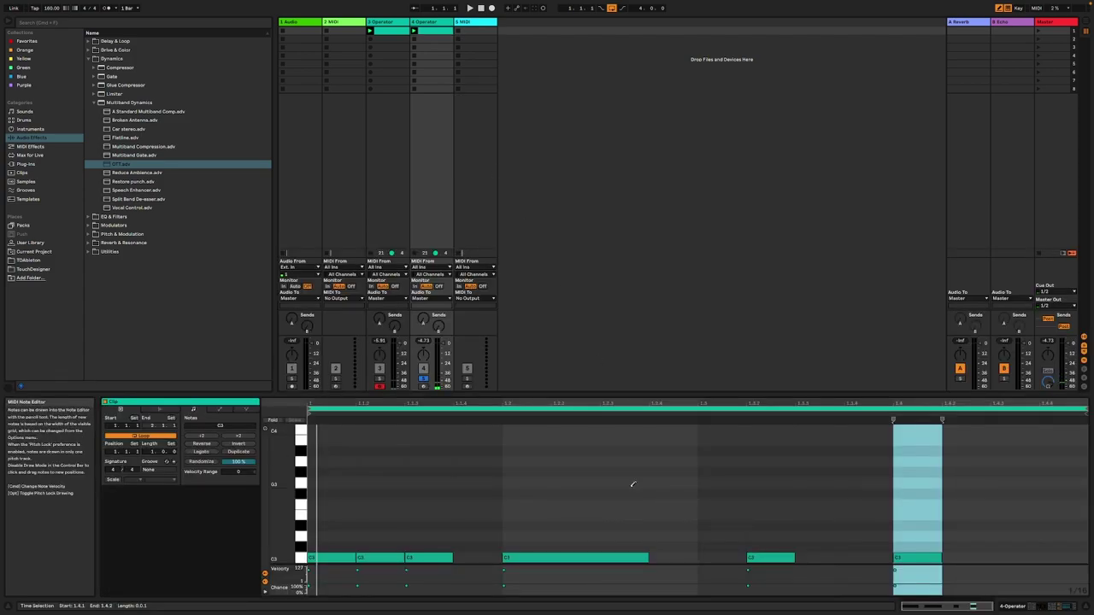
key("ctrl+a")
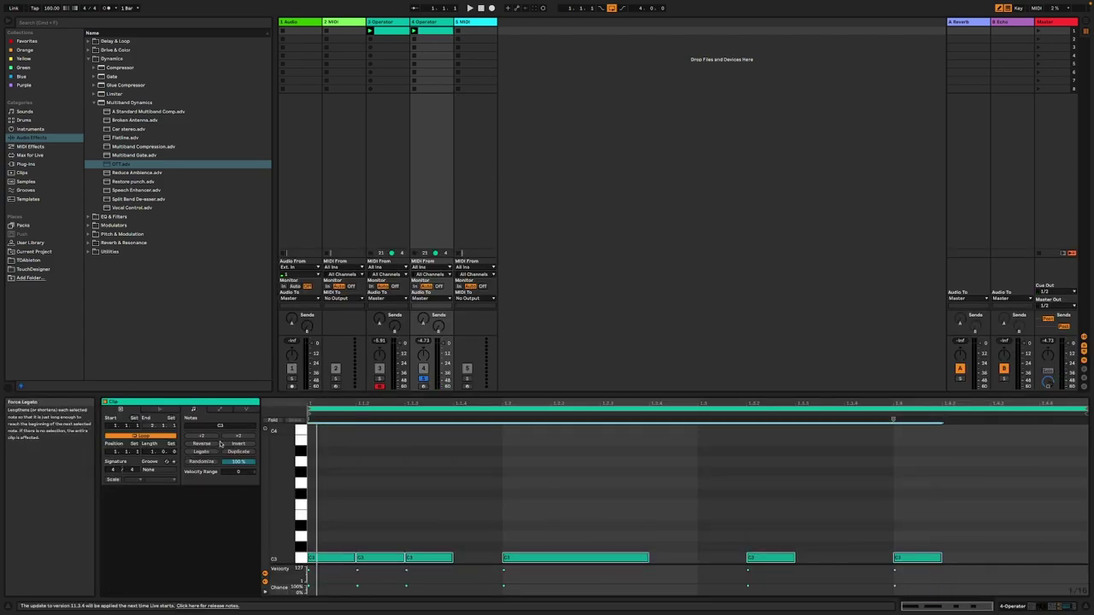
left_click(240, 437)
key("space")
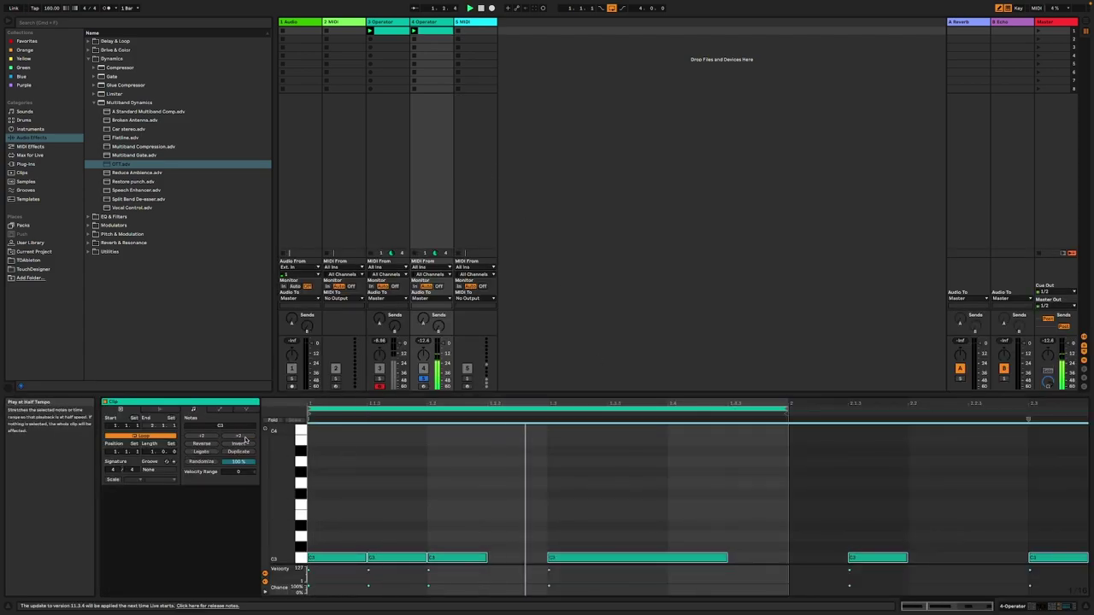
left_click(242, 438)
left_click(243, 438)
left_click_drag(427, 408, 1091, 505)
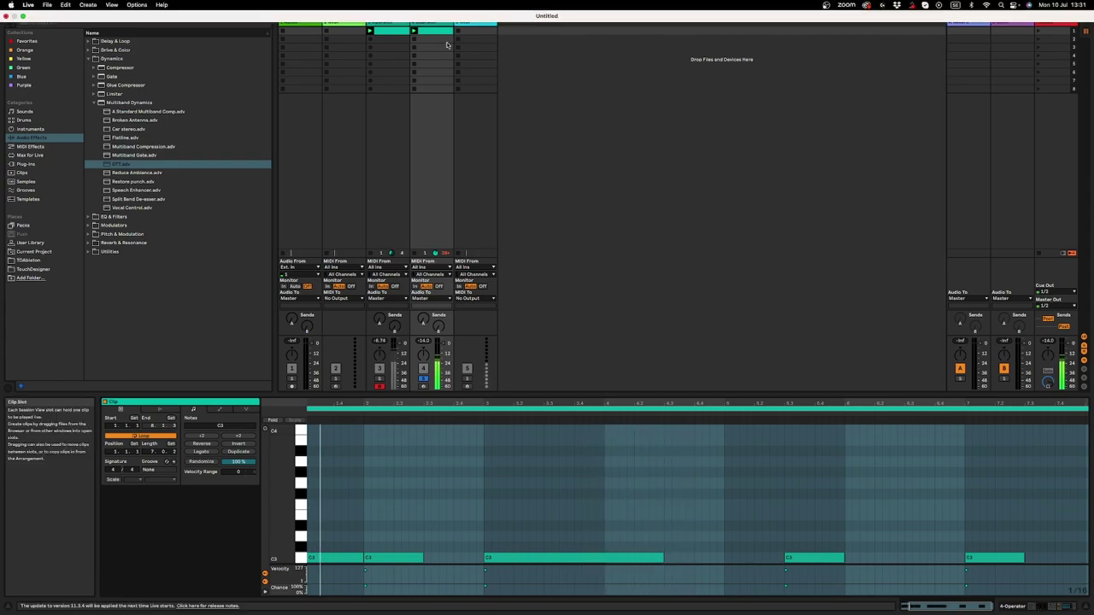
- Unsolo the duplicated Operator track and adjust its instrument's Volume, global Time and pitch envelope amount
left_click(423, 377)
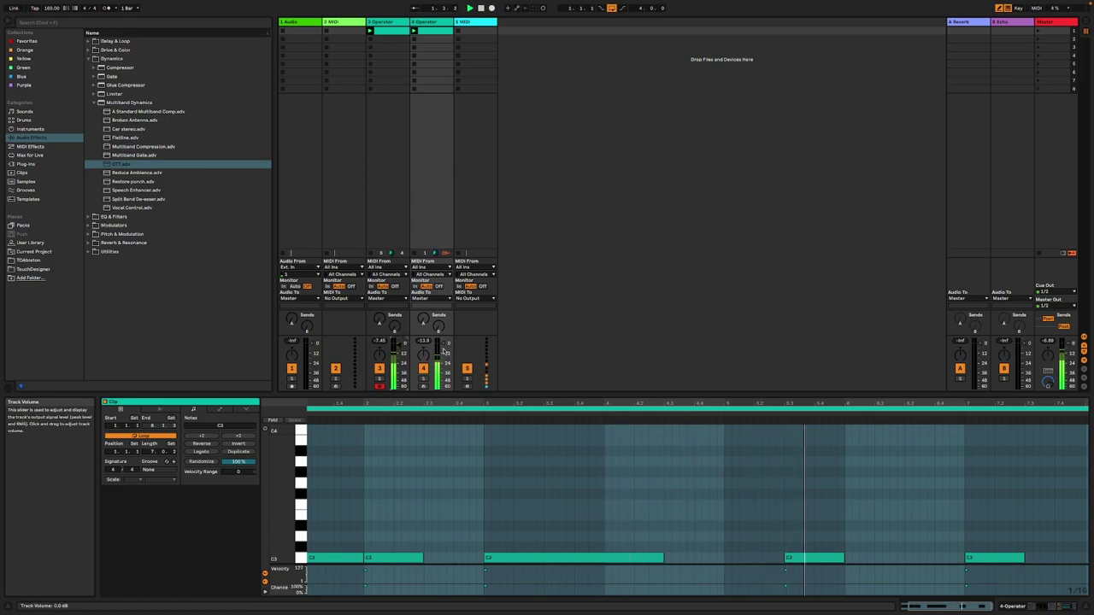
left_click(1058, 606)
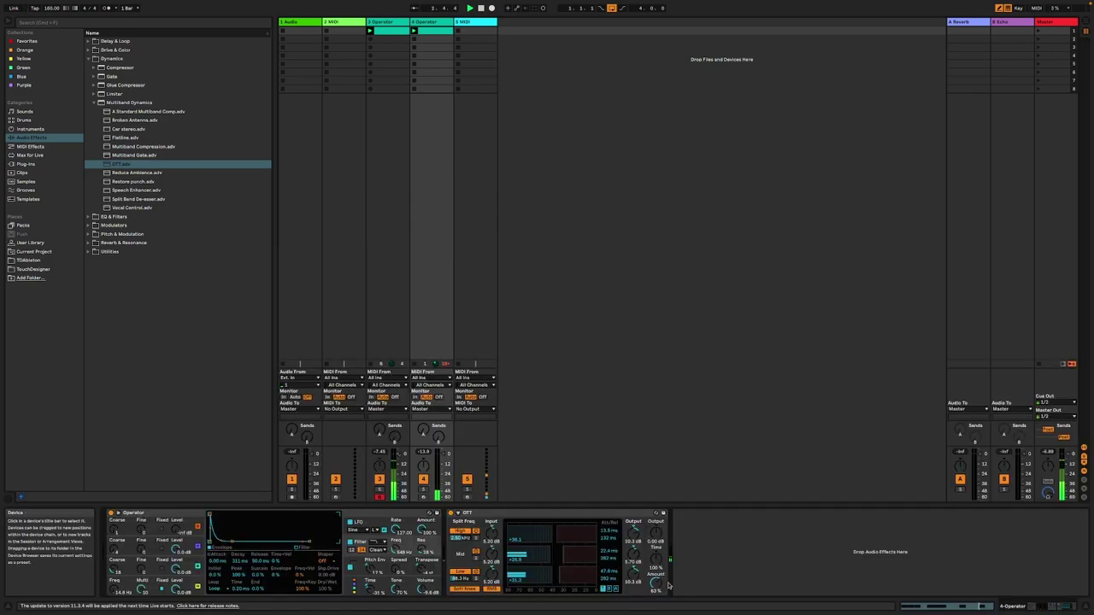
left_click(425, 590)
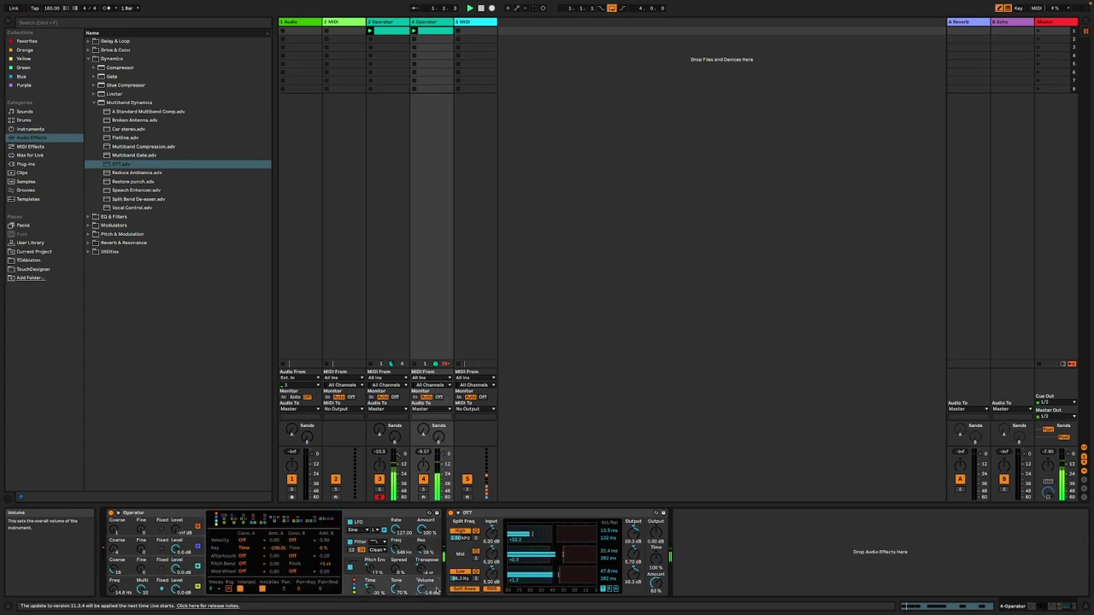
left_click_drag(370, 585, 371, 613)
left_click_drag(370, 568, 370, 547)
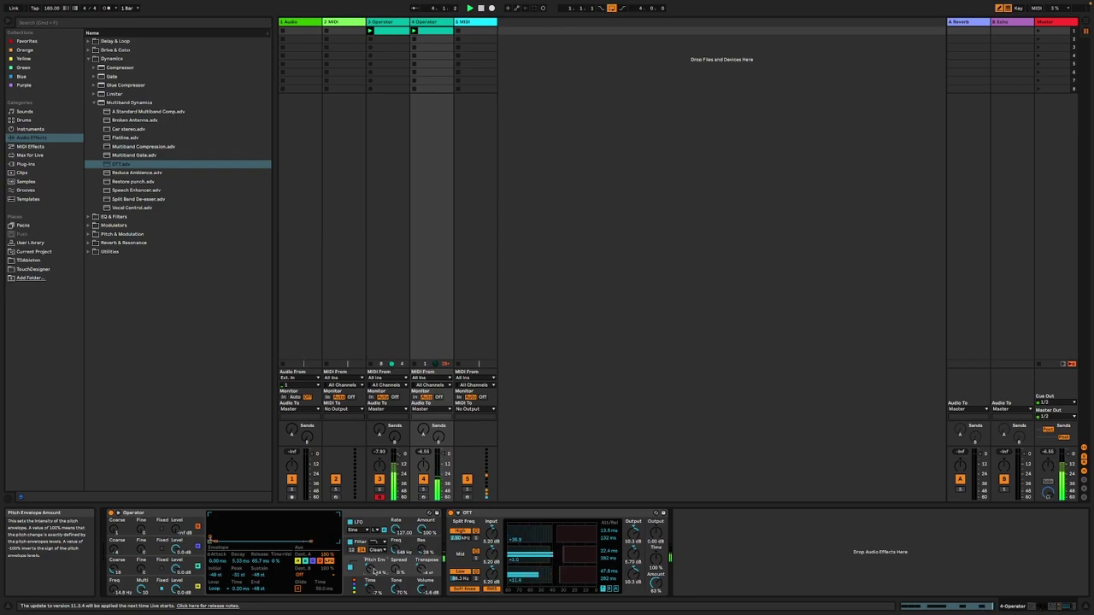
- Load the Random MIDI effect in front of the duplicated Operator and raise its Chance during playback
left_click(32, 155)
left_click(30, 147)
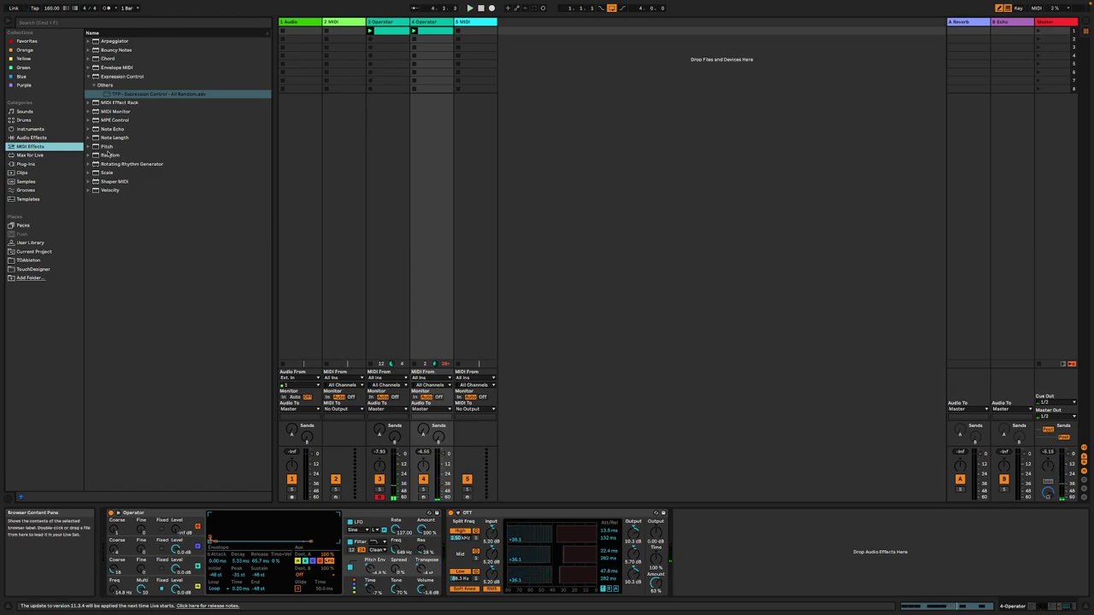
left_click(110, 155)
double_click(109, 156)
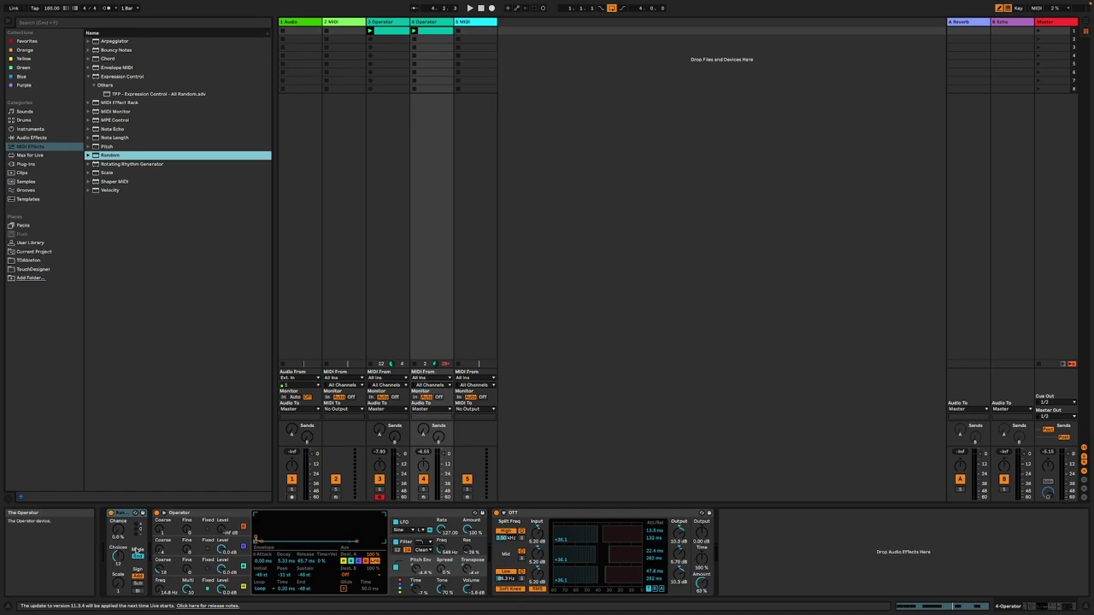
key("space")
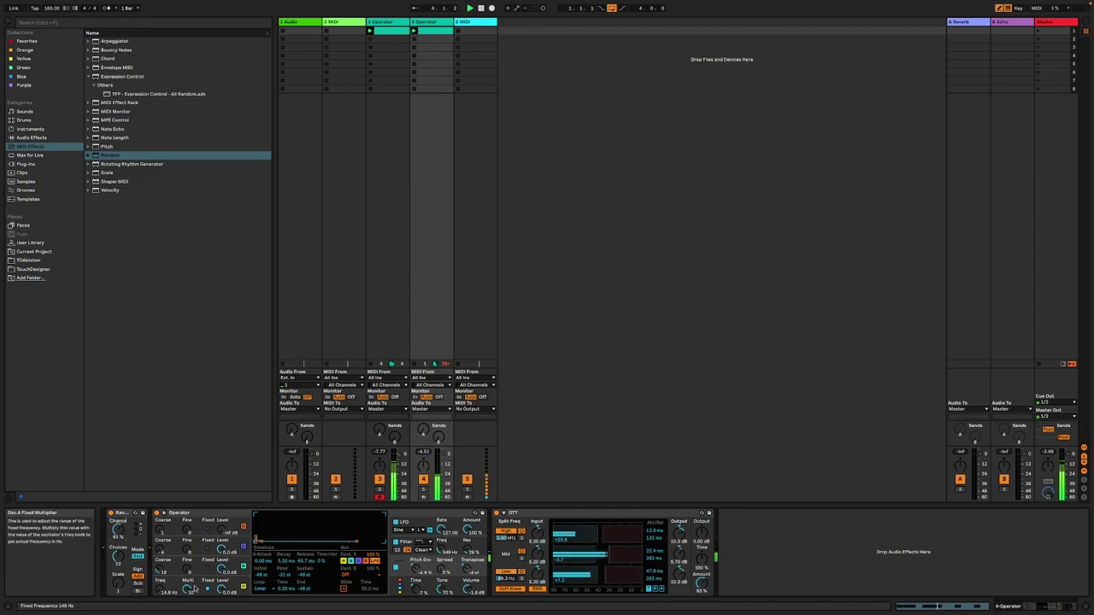
- Lower the duplicated Operator's Osc A fixed frequency and set the Random effect's Sign to Bi
left_click(167, 595)
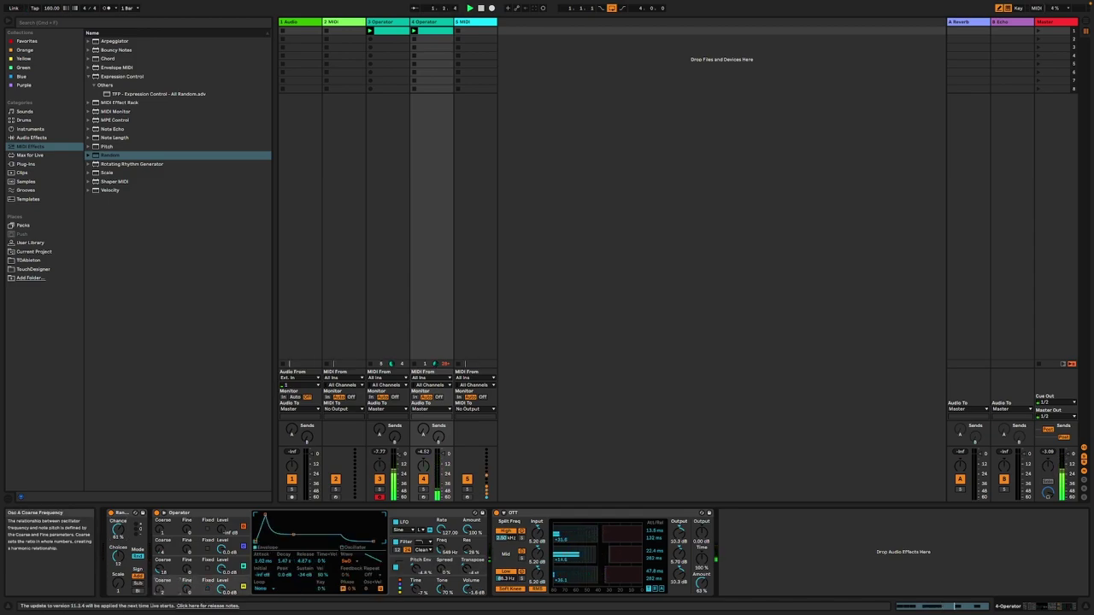
left_click(138, 589)
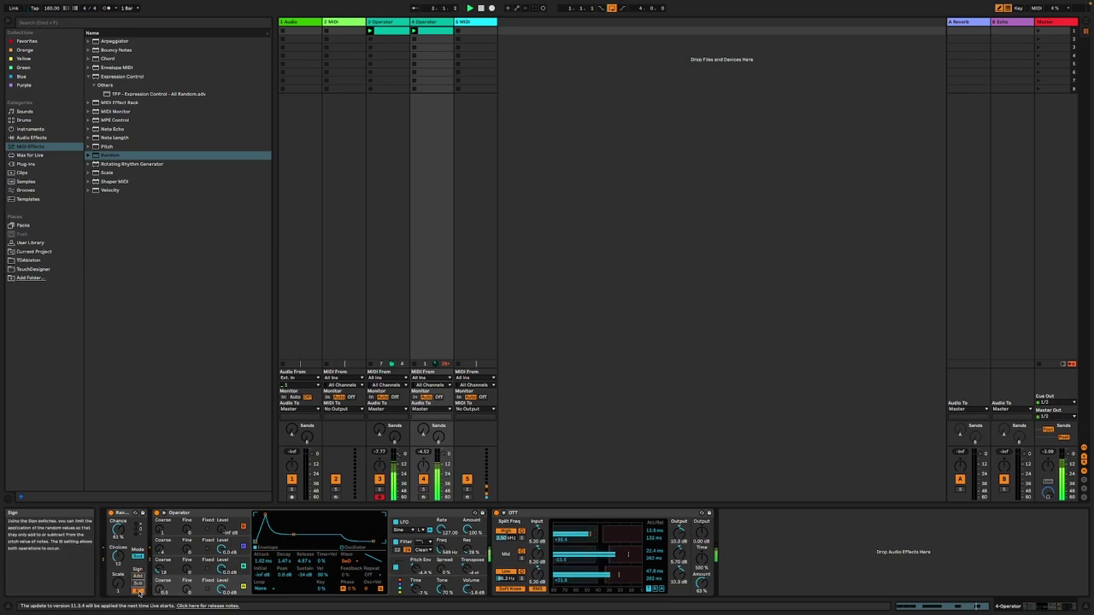
- Search the User Library for "drum" and select the TFP - DRUM 01 rack among the percussion presets
left_click(467, 33)
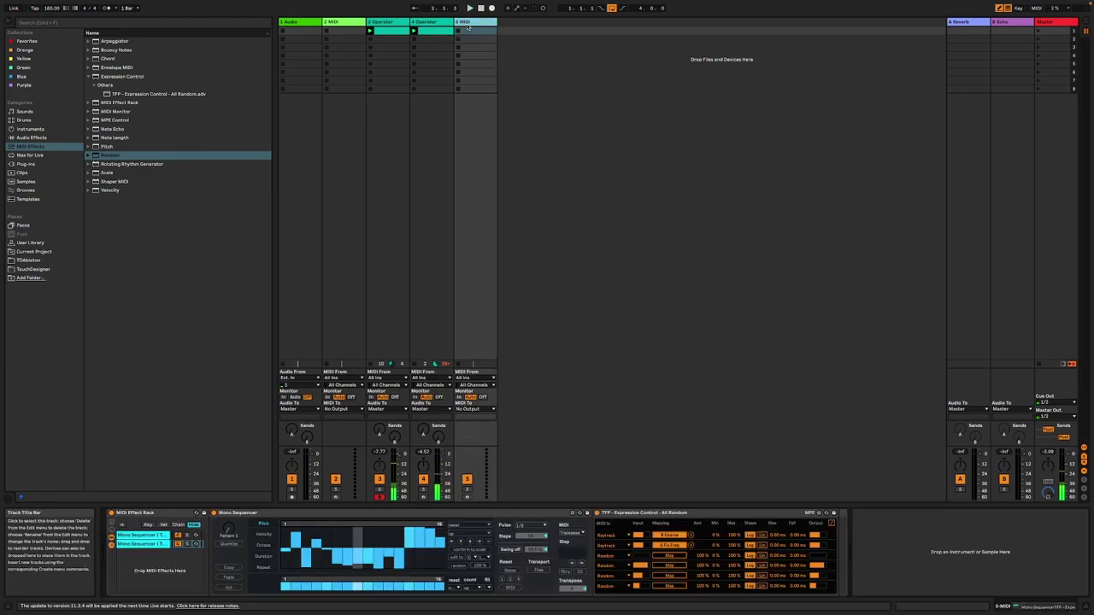
left_click(53, 244)
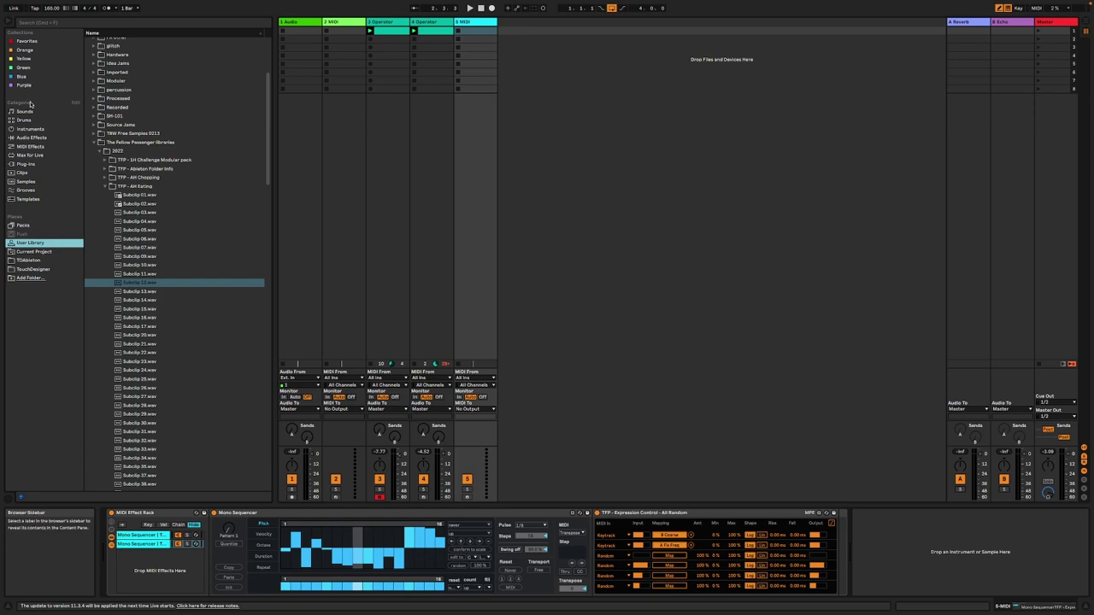
key("super+f")
type("drum")
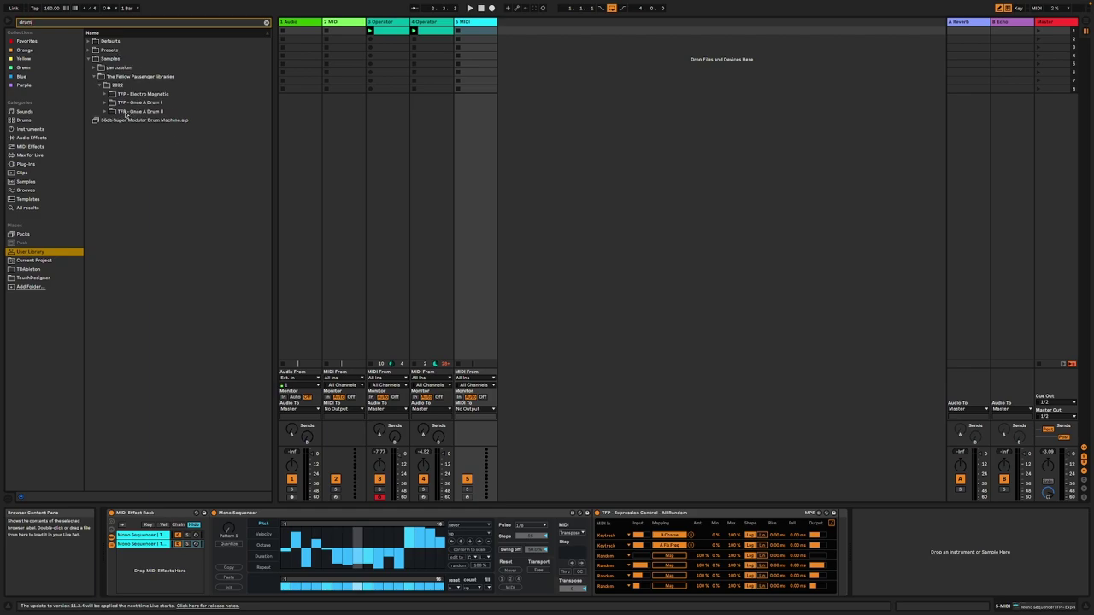
left_click(133, 94)
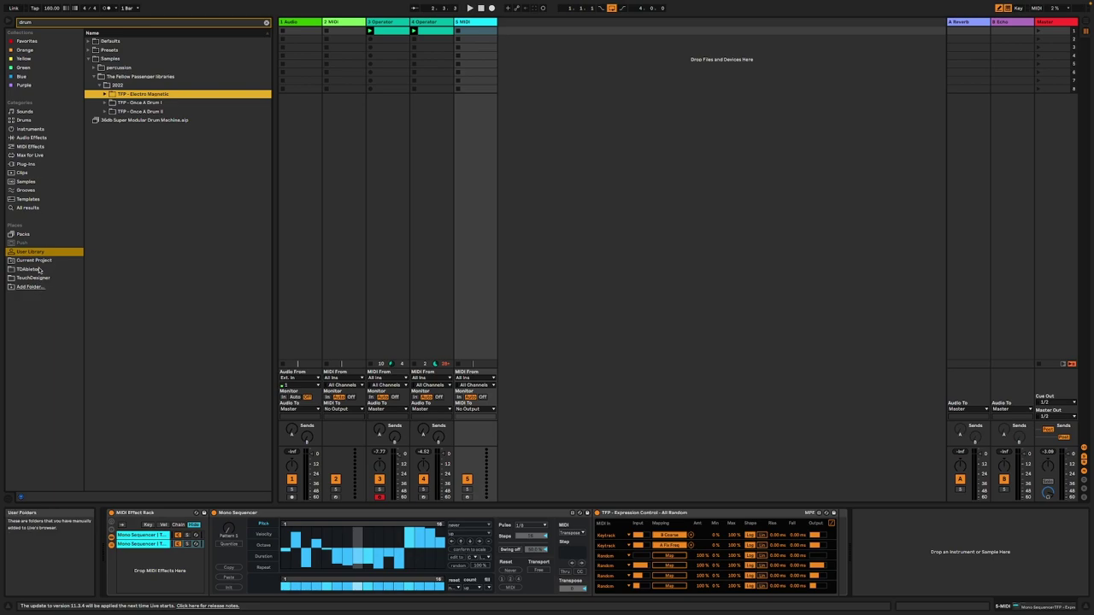
left_click(89, 49)
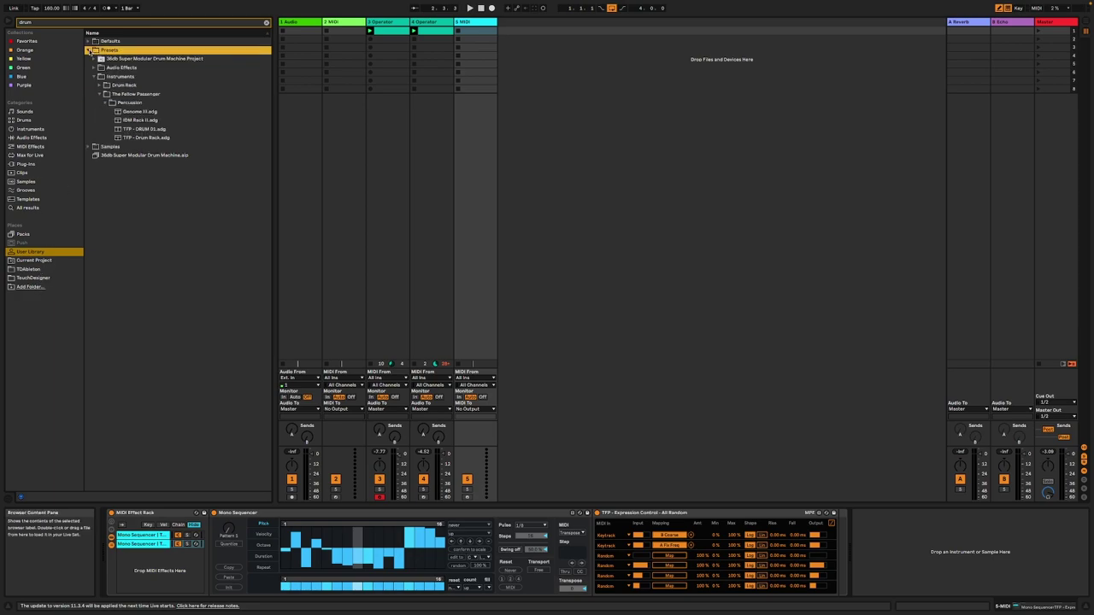
left_click(139, 130)
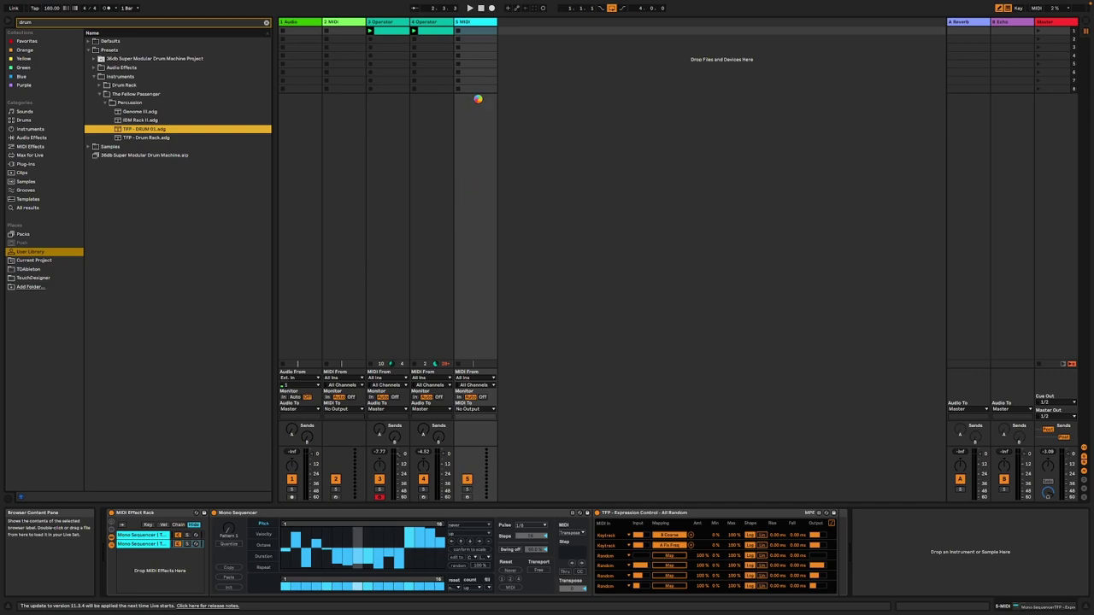
left_click_drag(478, 98, 478, 101)
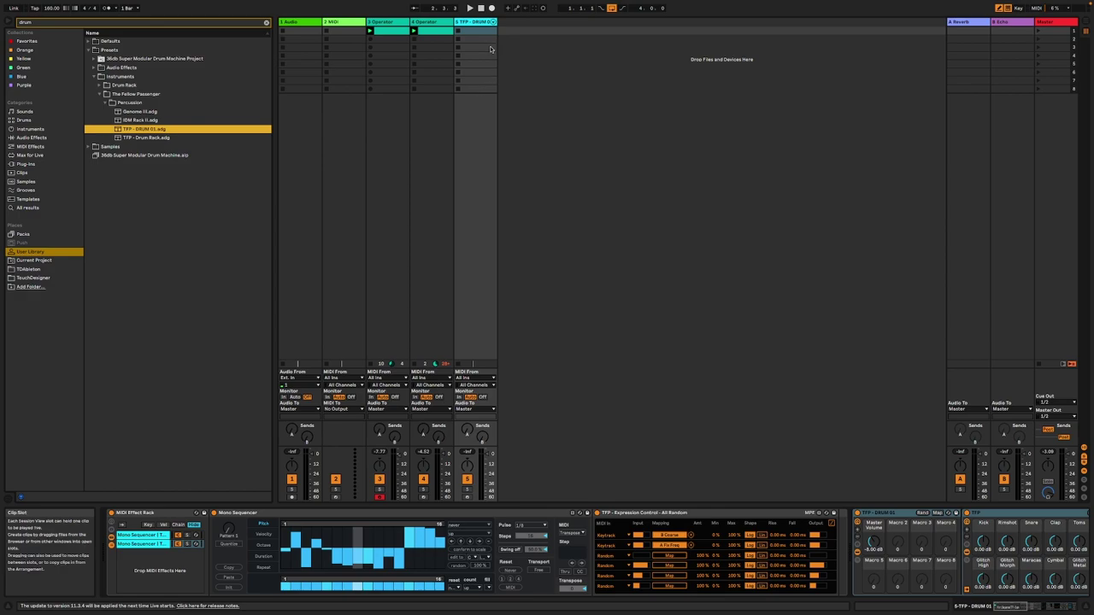
left_click(981, 517)
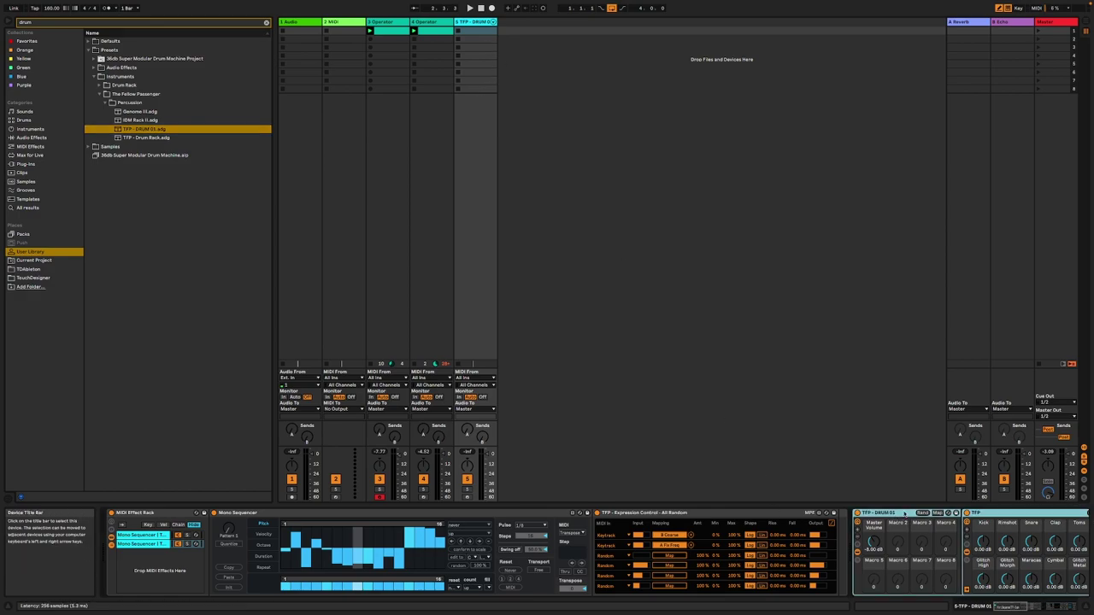
key("Delete")
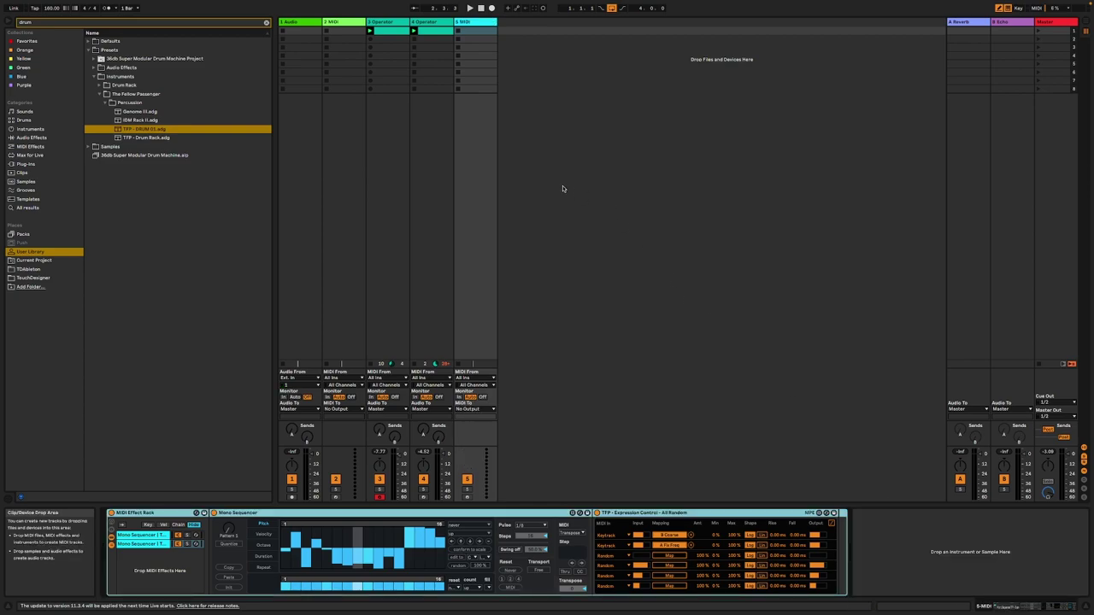
- Insert a new MIDI track after the existing ones and rename the original Operator track "Metallic clang"
right_click(563, 189)
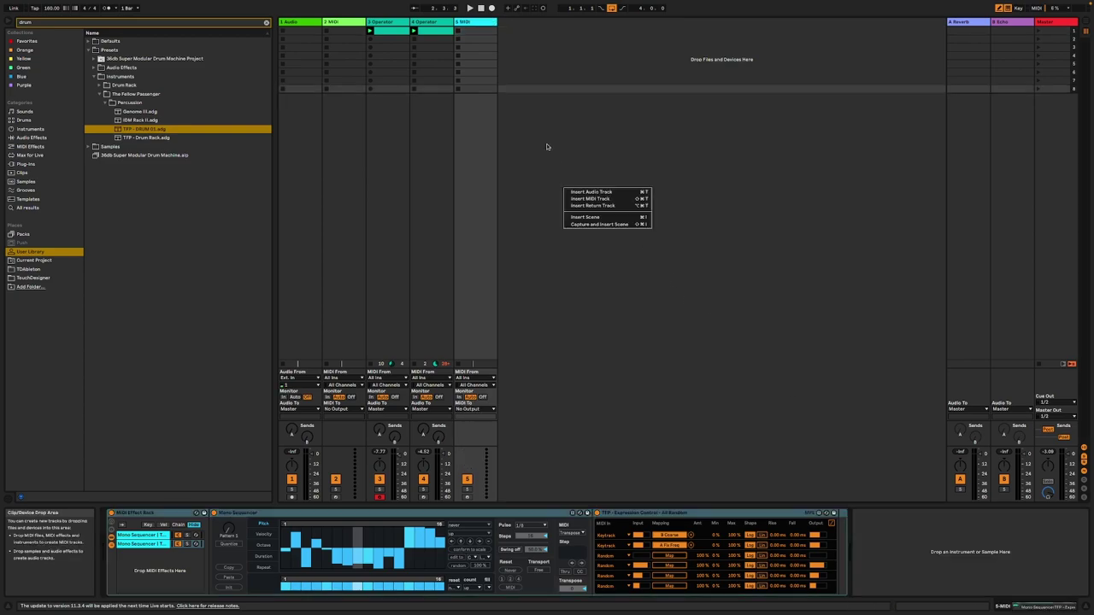
left_click(613, 199)
right_click(387, 23)
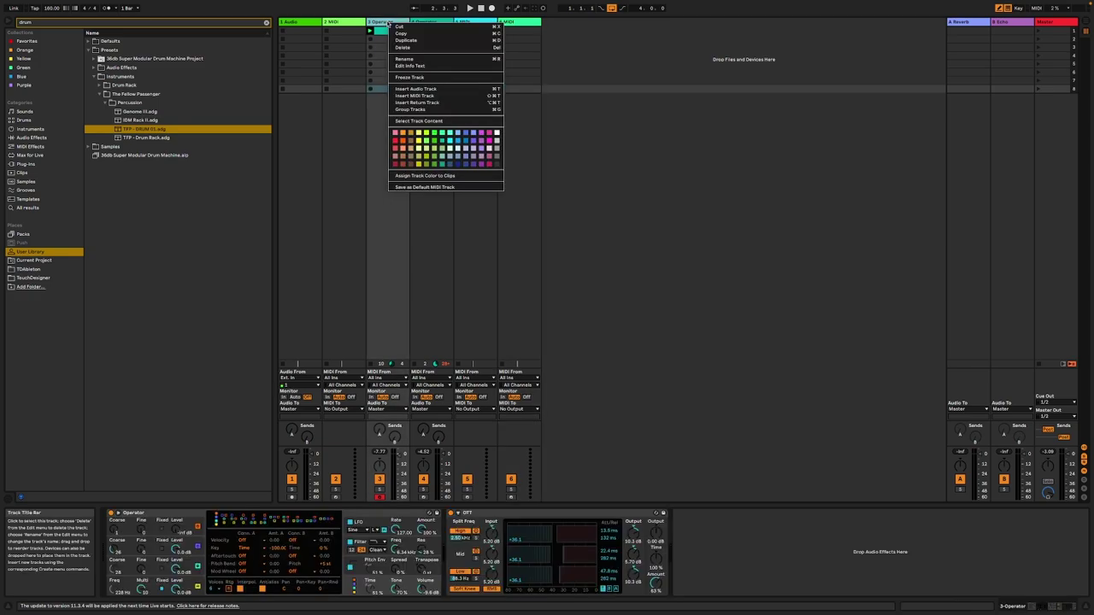
key("super+d")
type("Metallic clang")
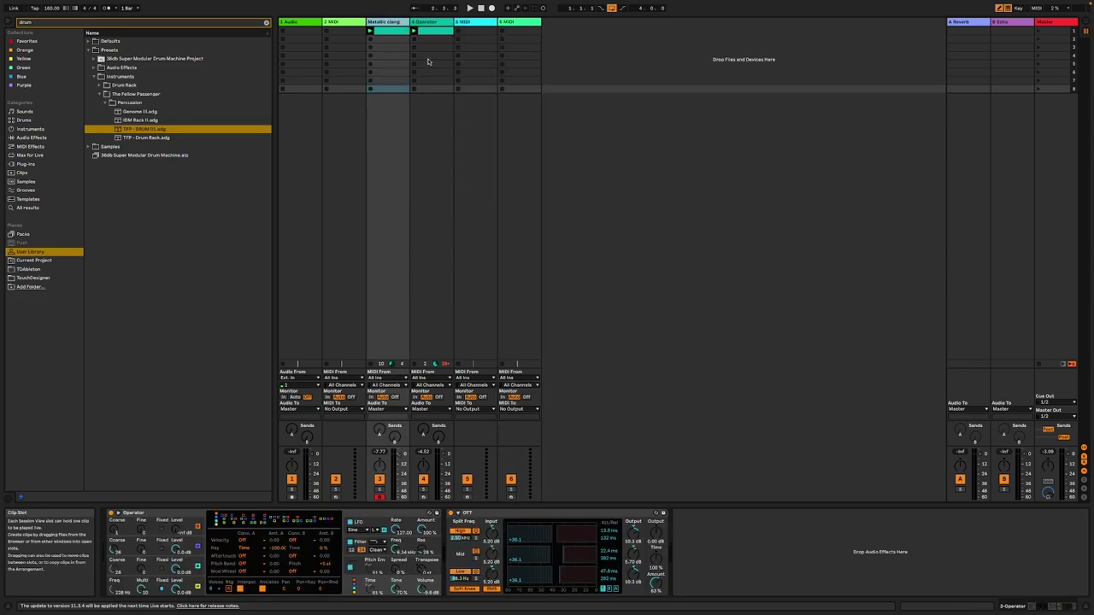
- Rename the duplicated Operator track "More tonal"
left_click(430, 22)
right_click(430, 23)
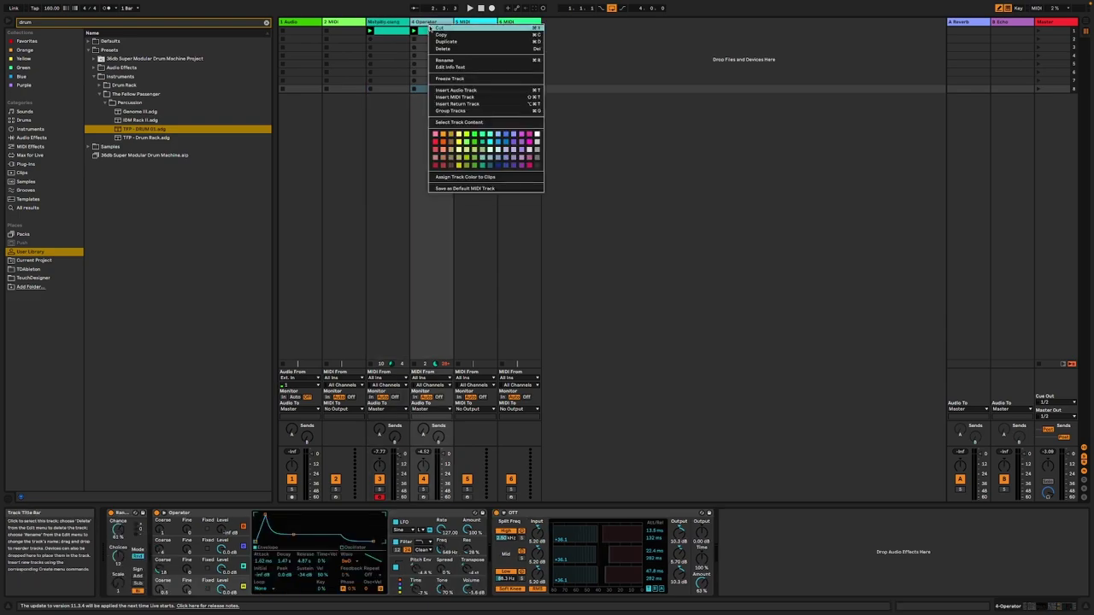
left_click(458, 61)
type("Micro tonal")
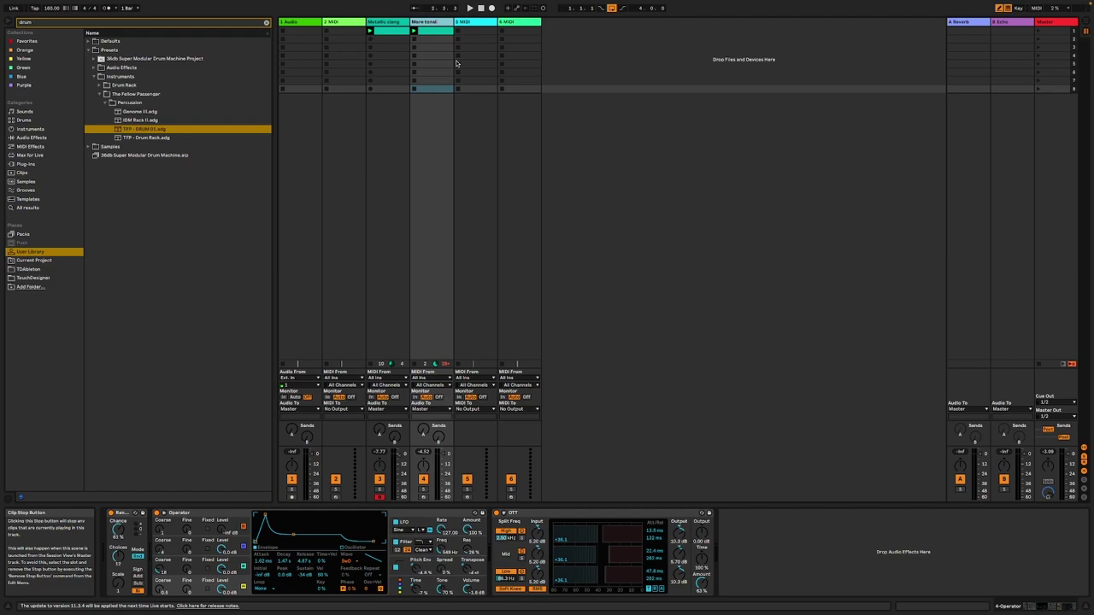
- Rename the MIDI track holding the Mono Sequencer rack "Modulating sequence"
left_click(467, 22)
right_click(466, 22)
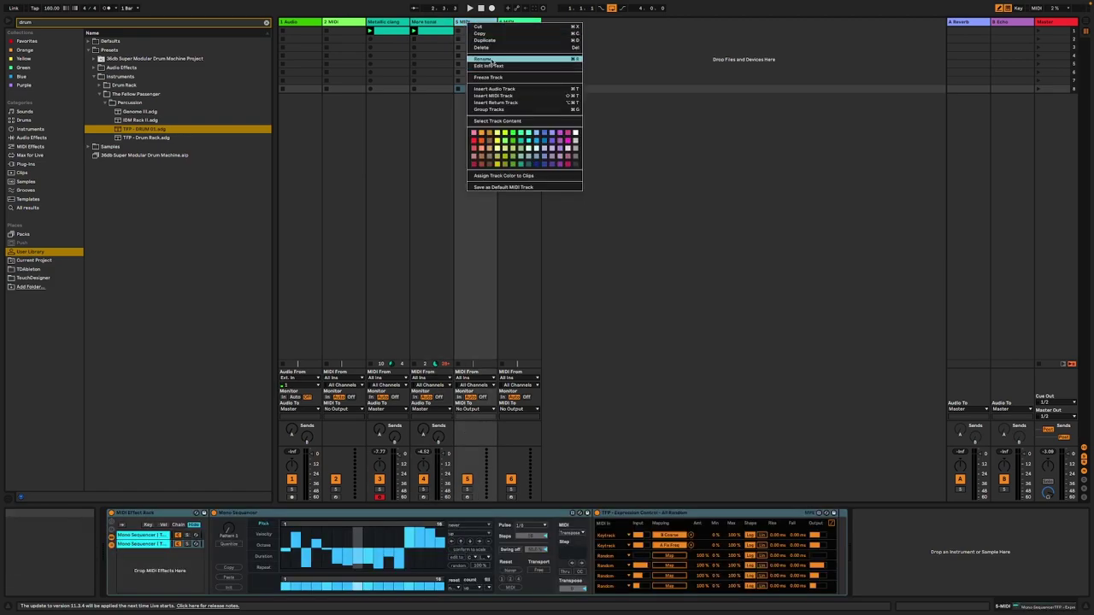
left_click(492, 60)
type("M")
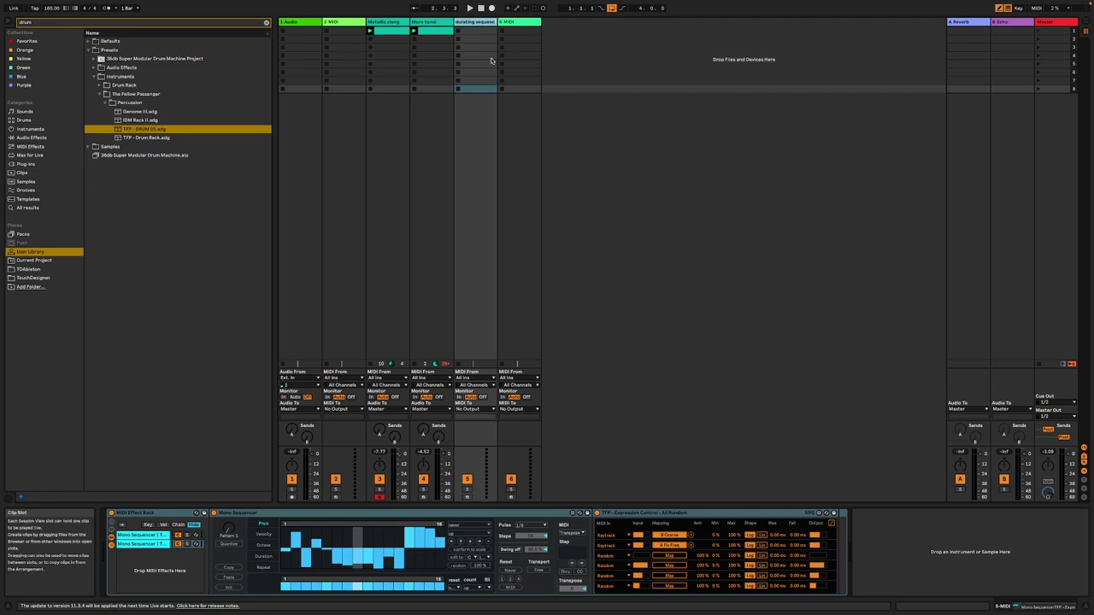
- Rename the newly inserted MIDI track "Beat" and create an empty MIDI clip in its first slot
left_click(511, 23)
right_click(511, 24)
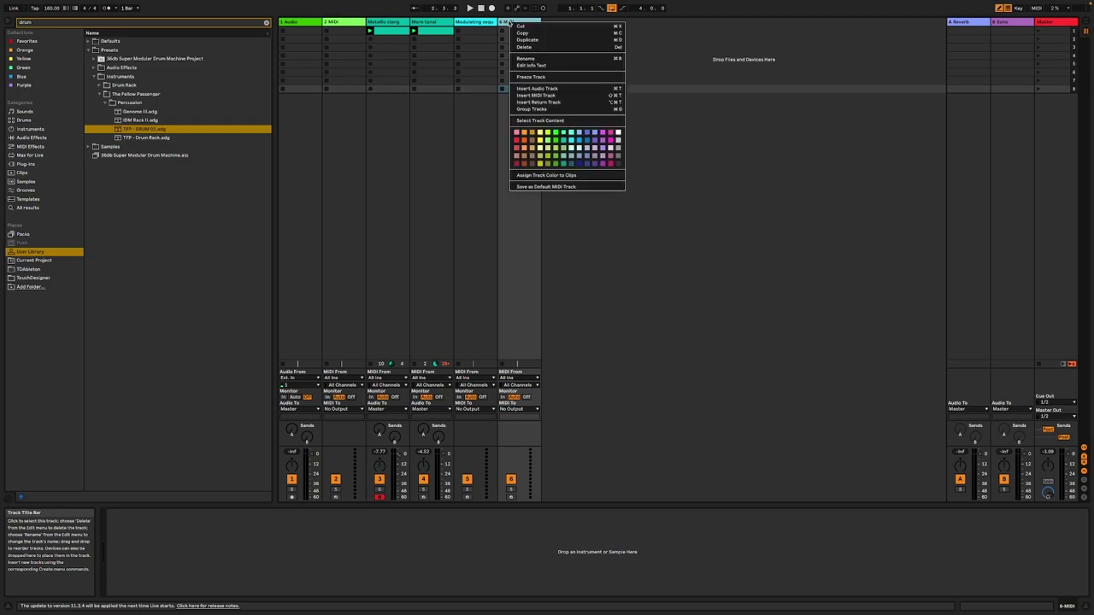
left_click(545, 60)
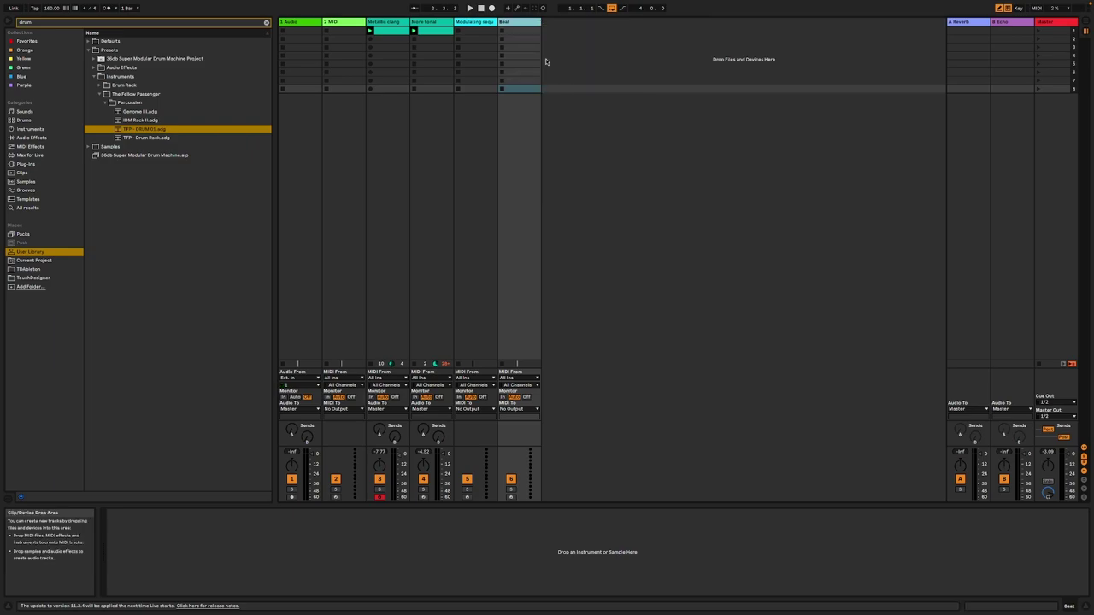
double_click(523, 34)
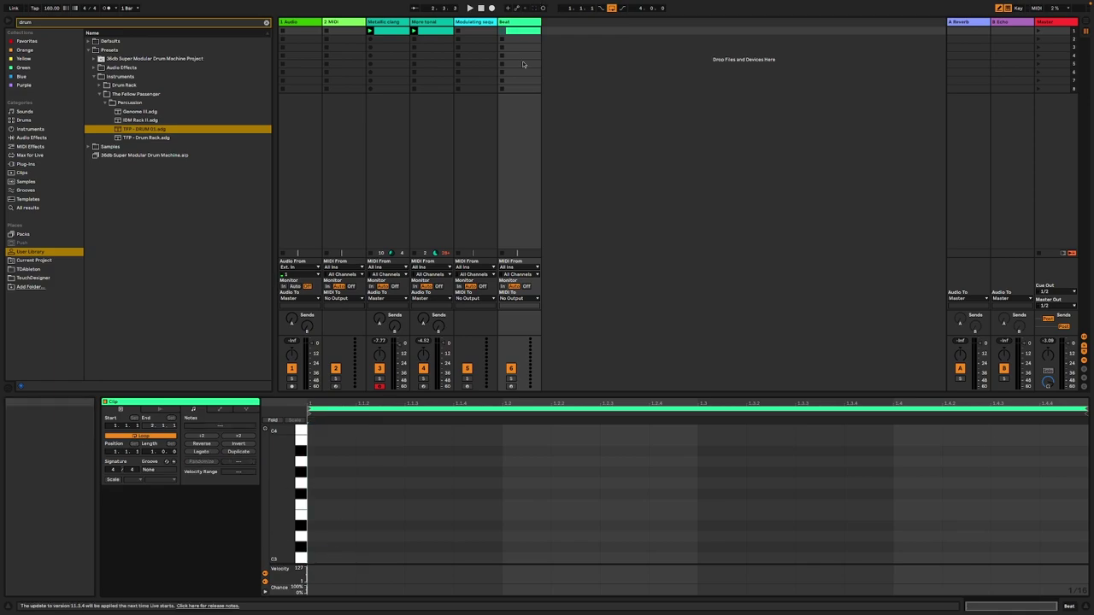
- Load the TFP drum preset selected in the library onto the Beat track and place a kick on the clip's first beat
left_click(1067, 605)
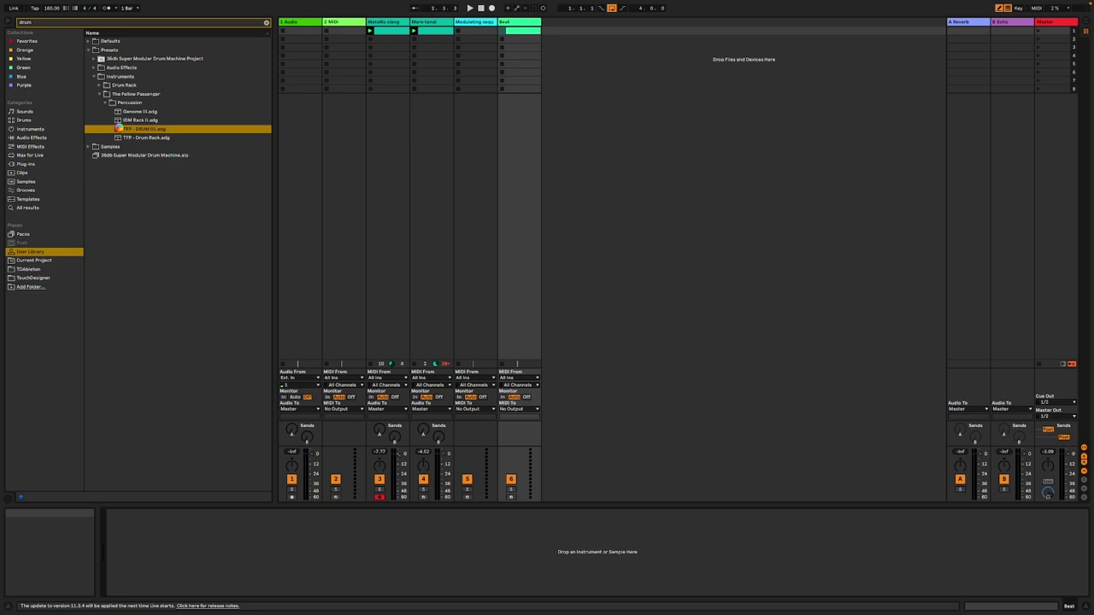
left_click(530, 30)
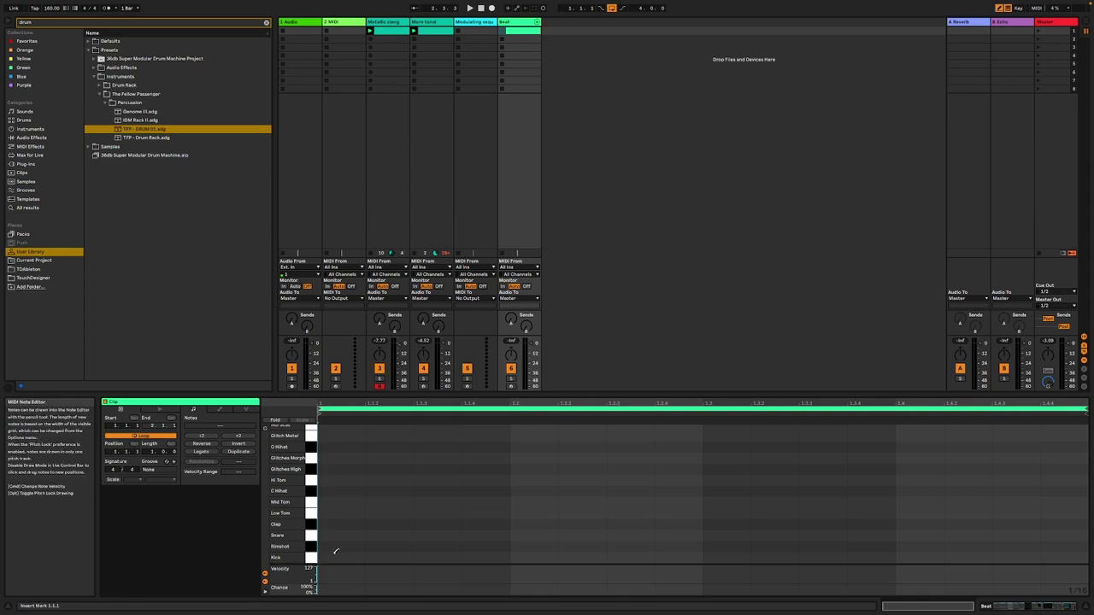
left_click(335, 556)
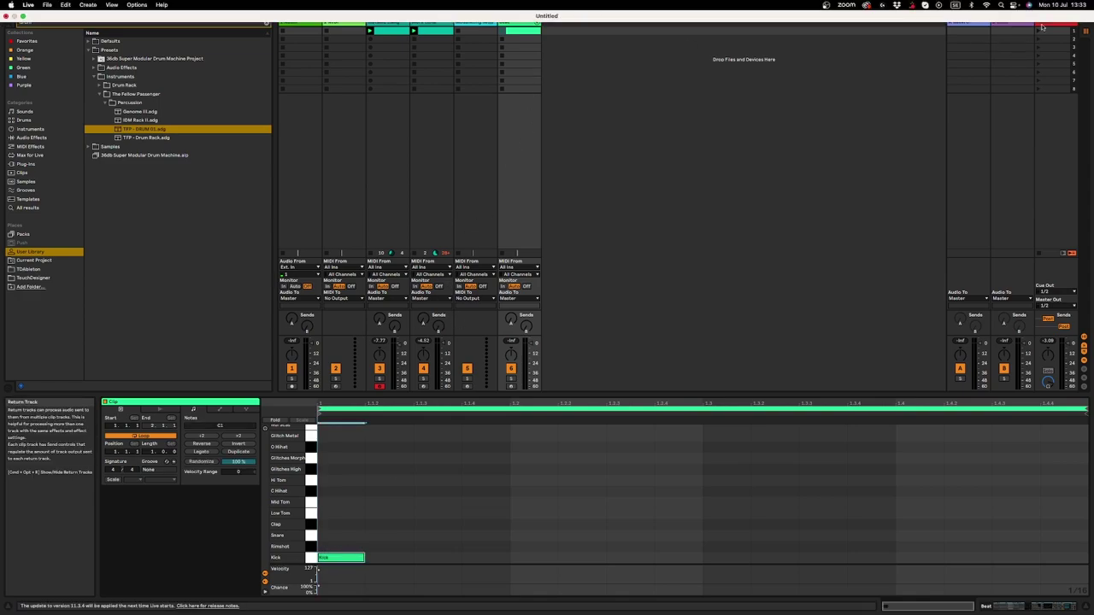
- Play the scene and add three consecutive kick notes from 1.3.4 in the Beat clip, with trigger chances between about 41% and 71%
key("space")
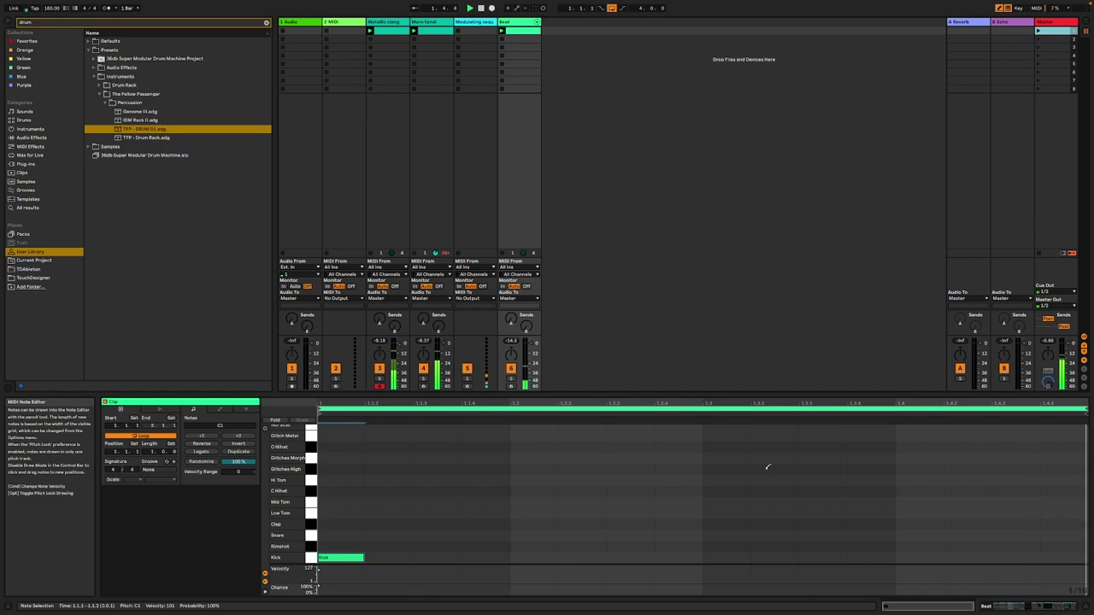
mouse_move(884, 555)
left_mouse_down()
mouse_move(950, 554)
mouse_move(898, 588)
mouse_move(865, 588)
left_mouse_up()
left_click(946, 586)
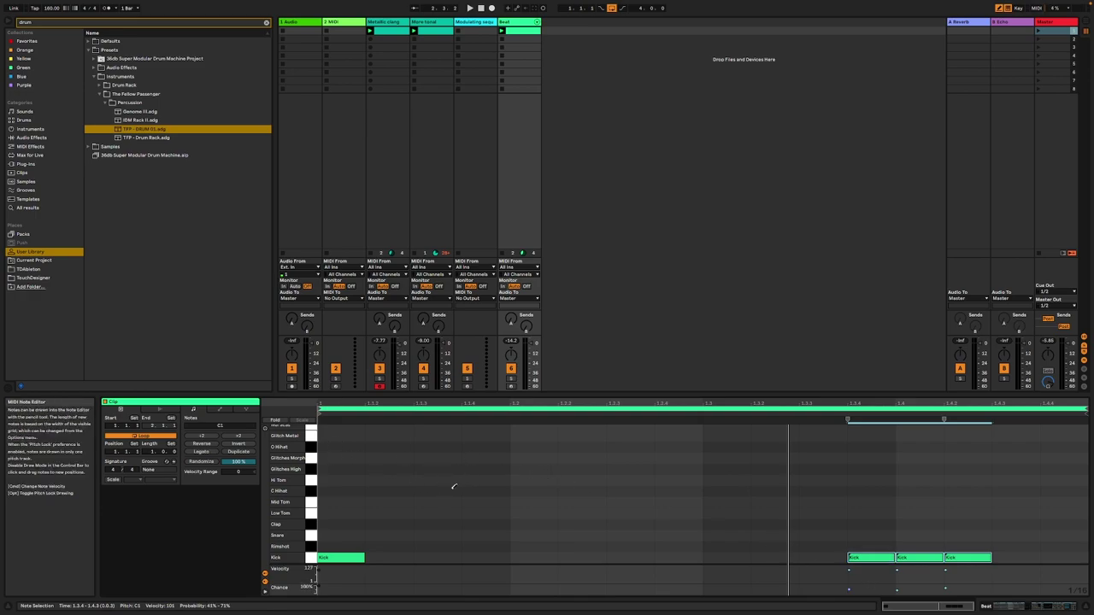
- Add a closed hi-hat at 1.1.3, a clap at 1.3.1 and three rimshots from 1.2.2 with reduced trigger chance
left_click(426, 489)
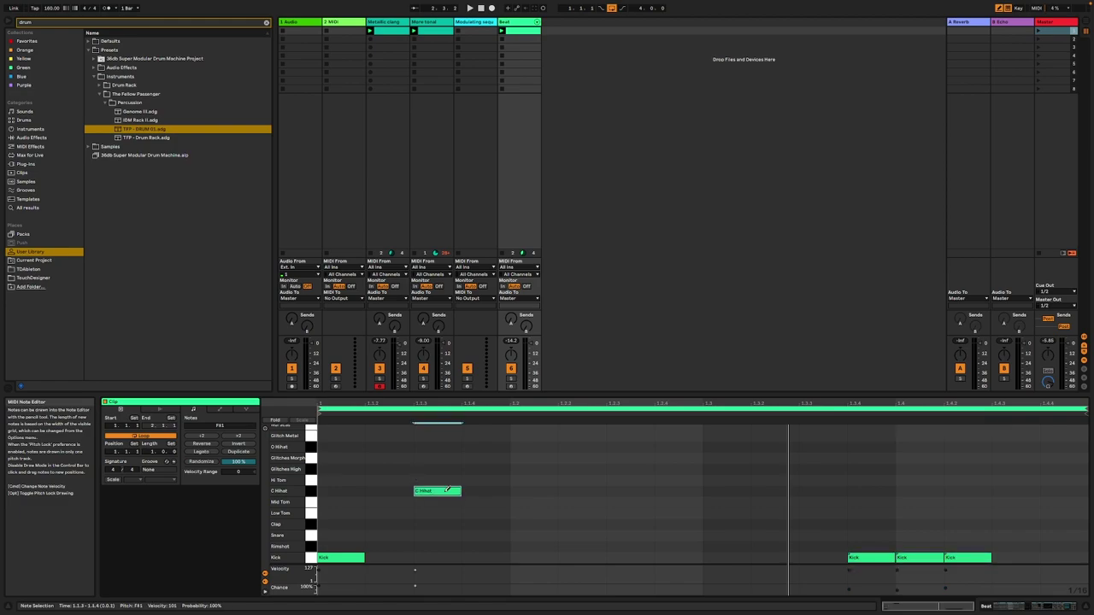
key("space")
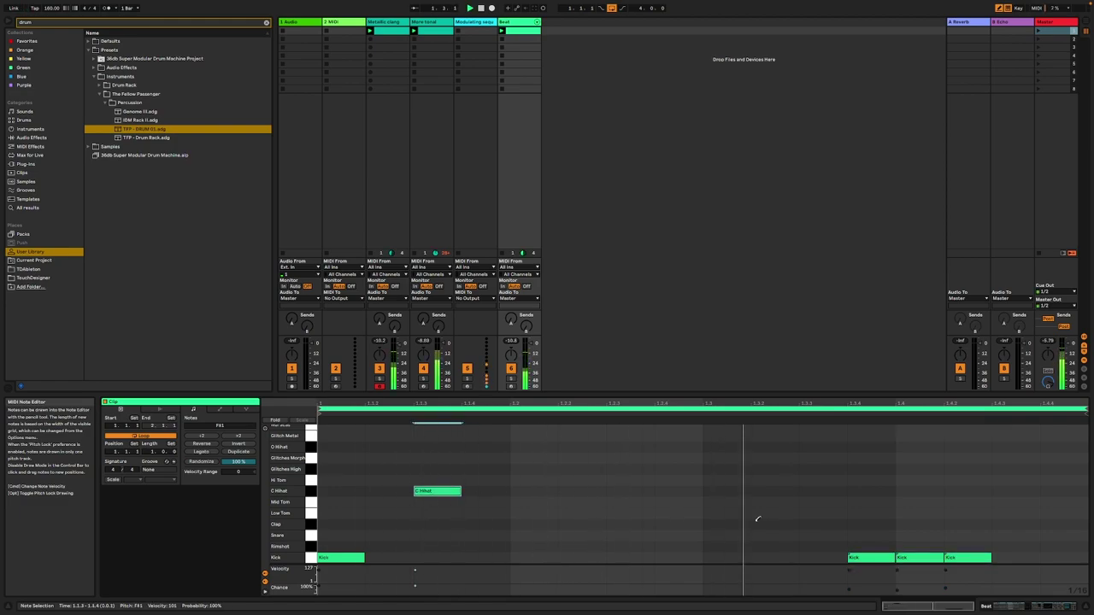
left_click(710, 522)
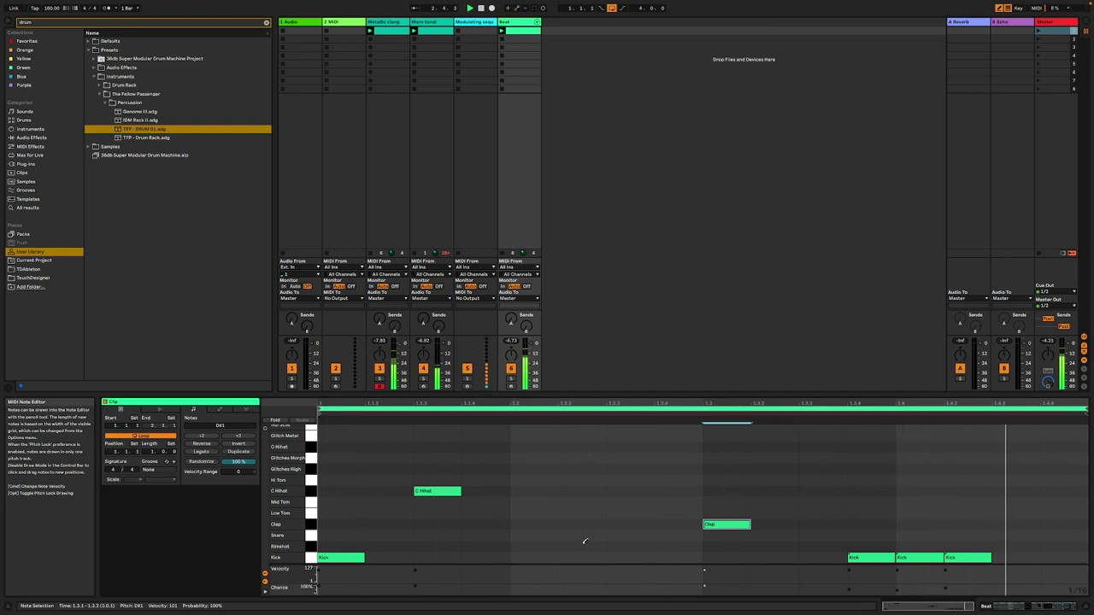
left_click_drag(564, 546, 688, 546)
left_click_drag(559, 589, 662, 588)
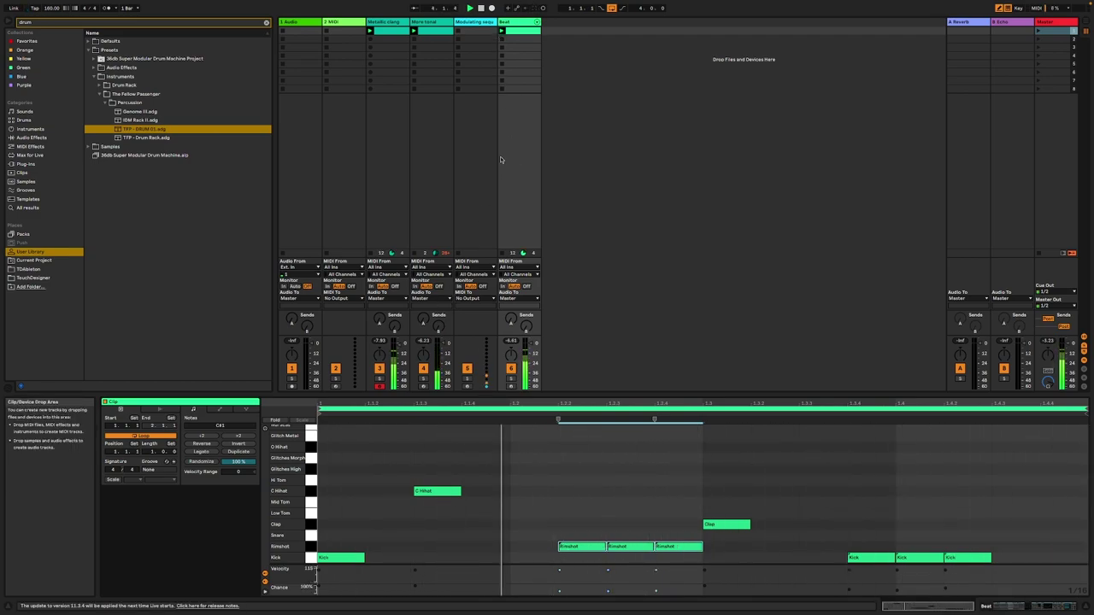
- Try raising the More tonal track's send to A Reverb and look at that track's clip and devices
left_click_drag(427, 326, 428, 291)
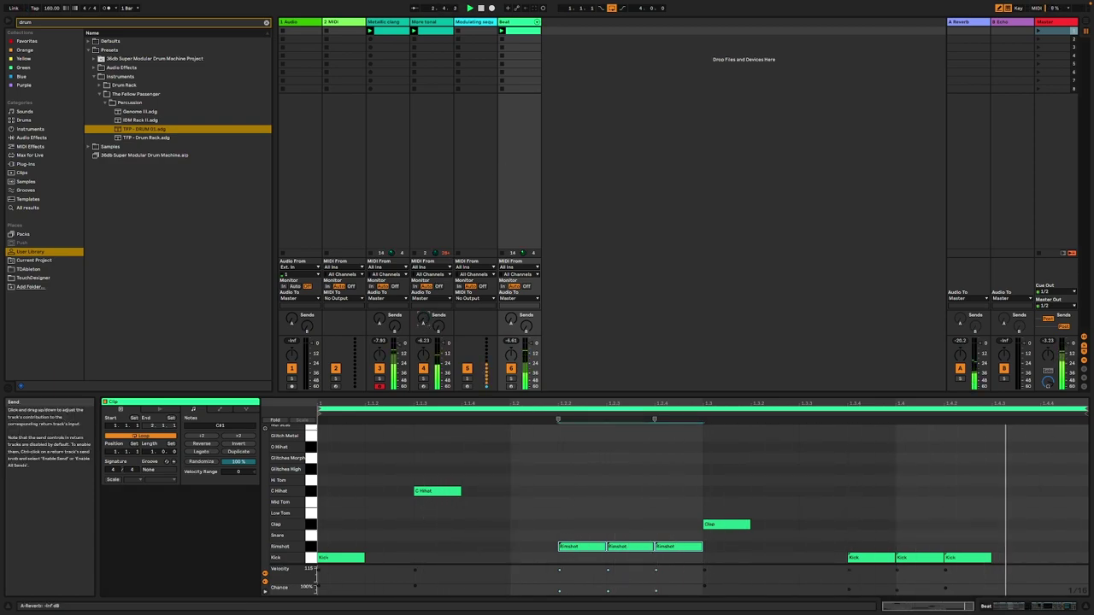
left_click(431, 32)
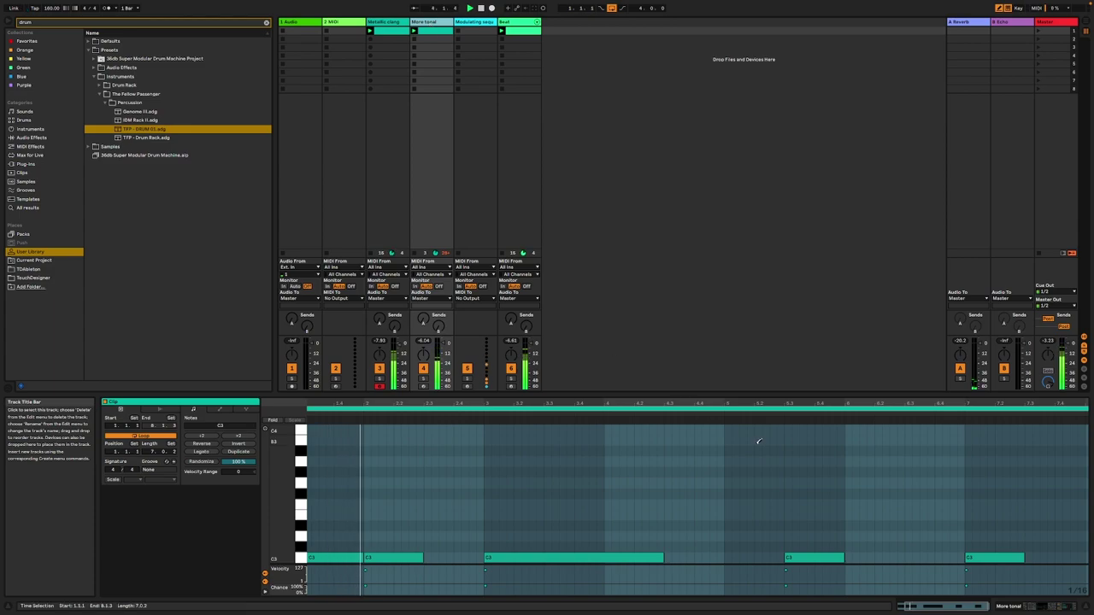
left_click(1060, 607)
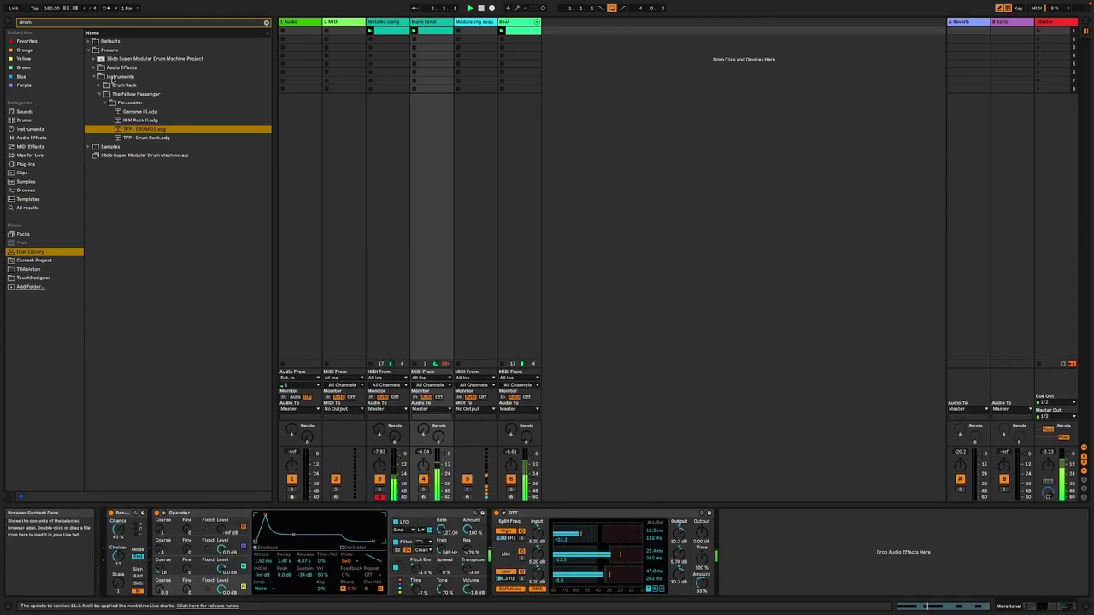
left_click(35, 146)
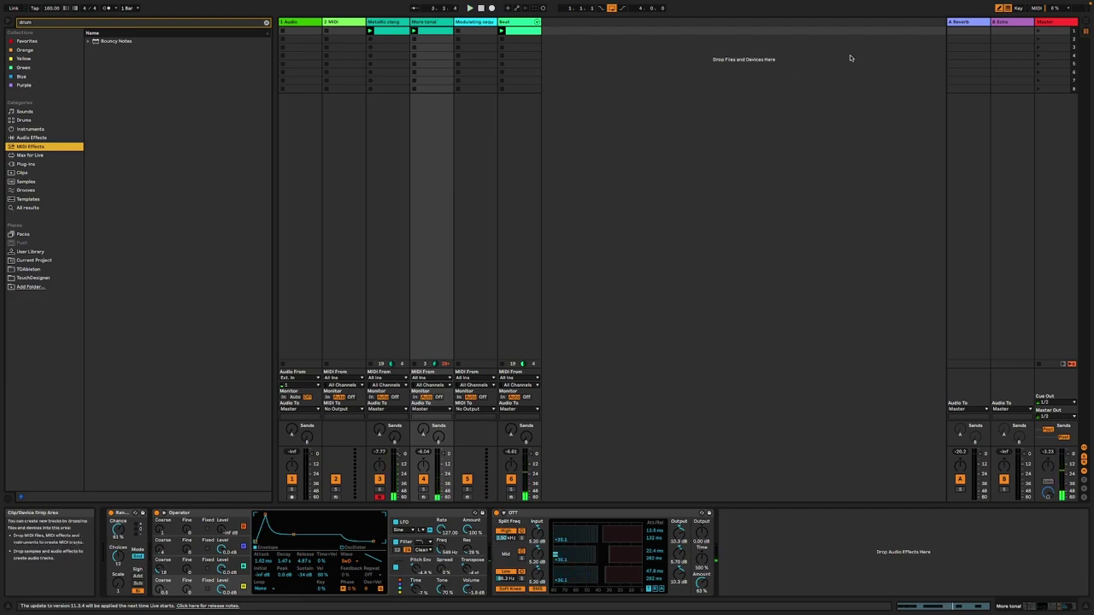
- Add Drum Buss to the Master track with Drive at 0%, Transients at -1.00 and its compressor enabled
left_click(1043, 25)
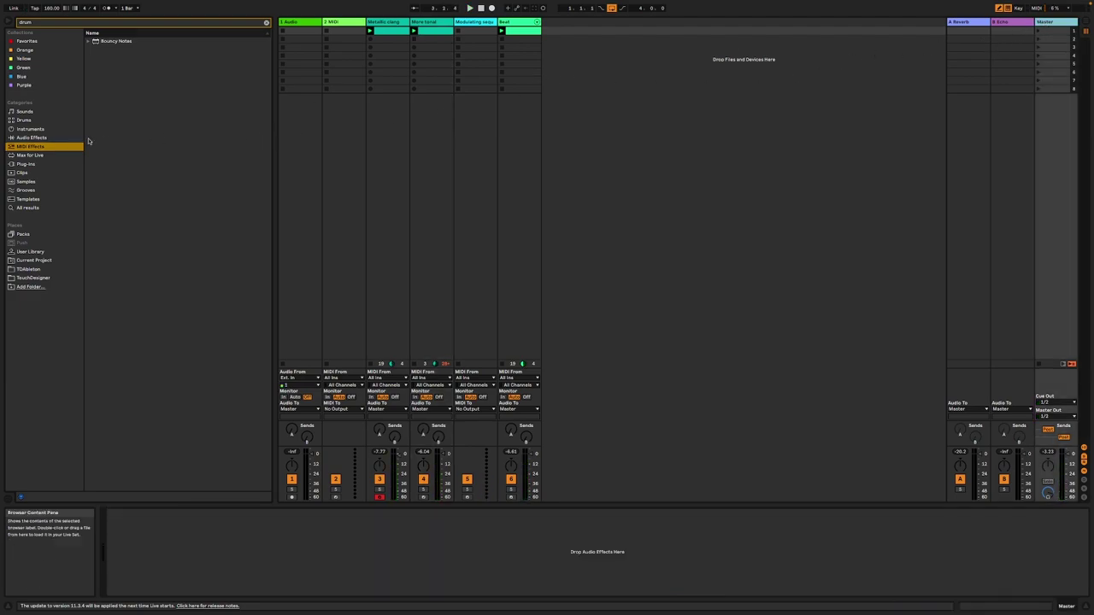
left_click(61, 141)
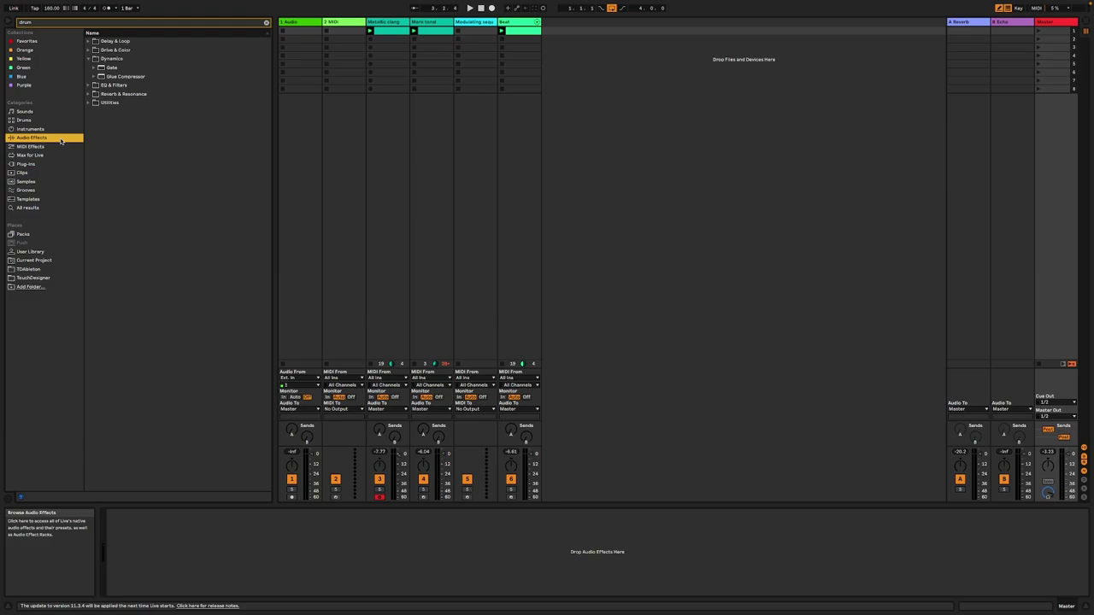
left_click(87, 51)
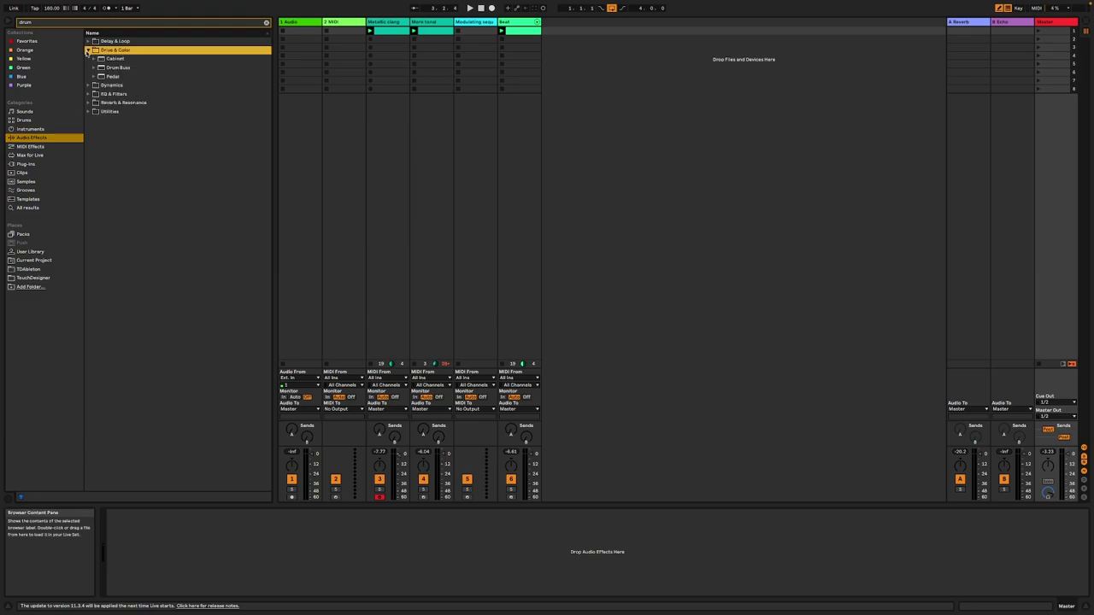
left_click(87, 50)
double_click(118, 68)
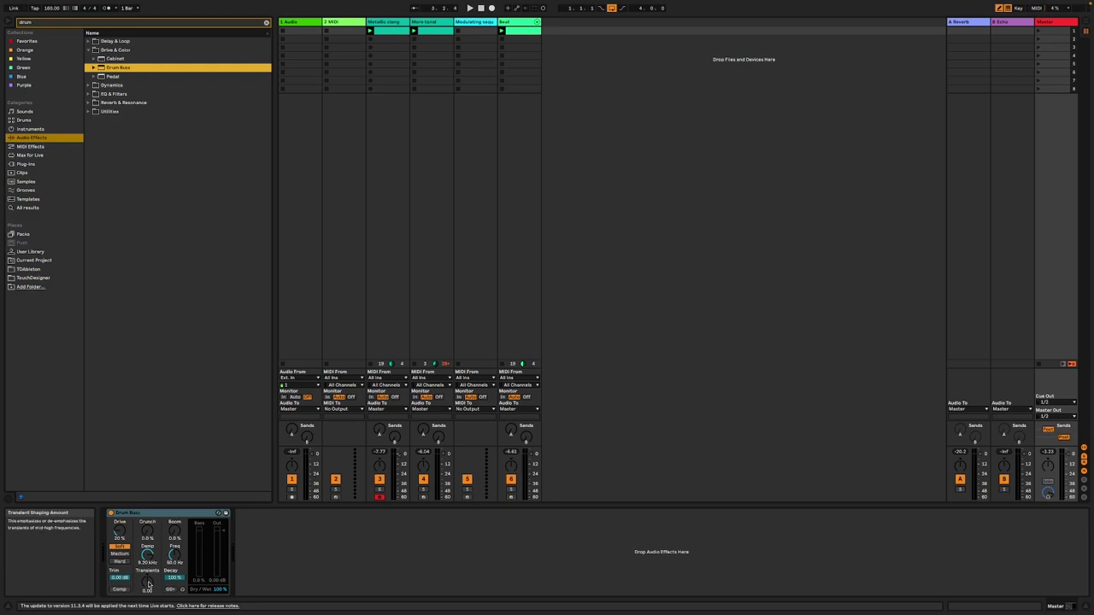
left_click_drag(147, 581, 148, 585)
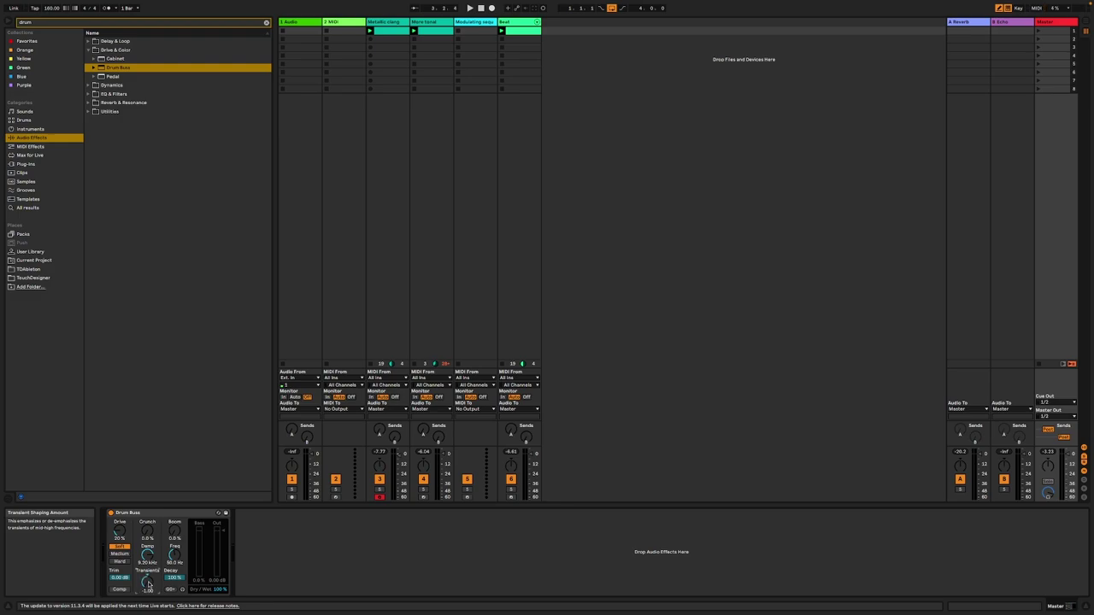
left_click(118, 589)
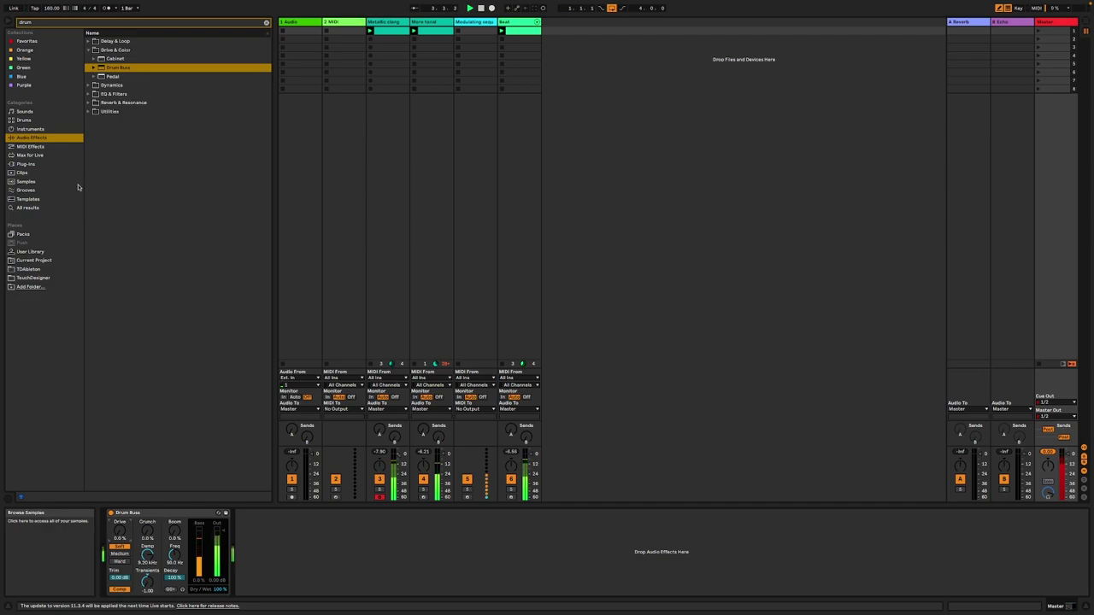
left_click(30, 156)
left_click(35, 148)
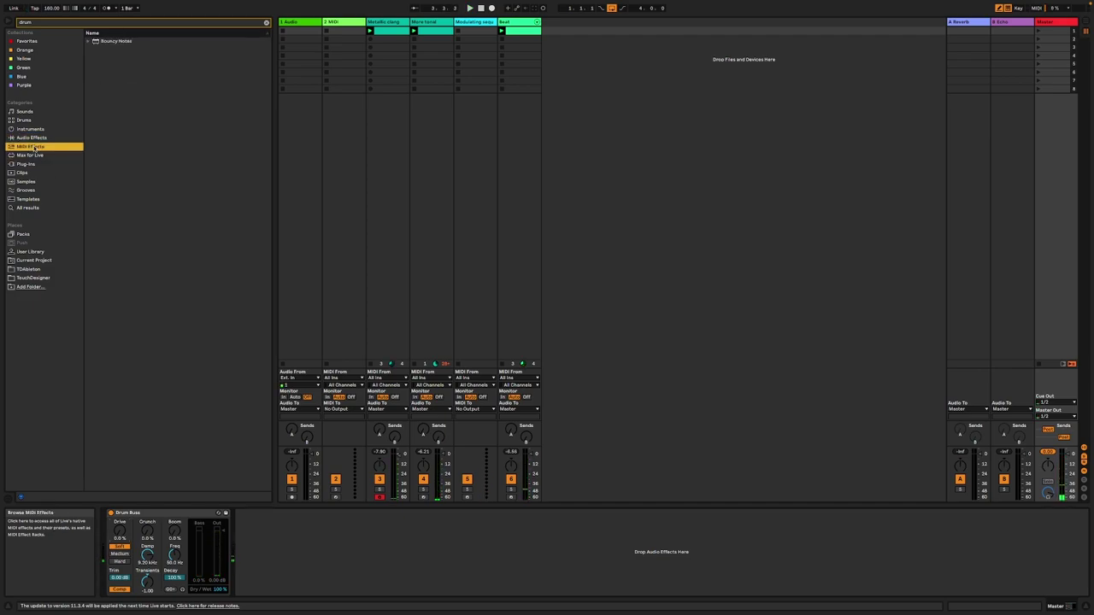
left_click(32, 138)
left_click(87, 97)
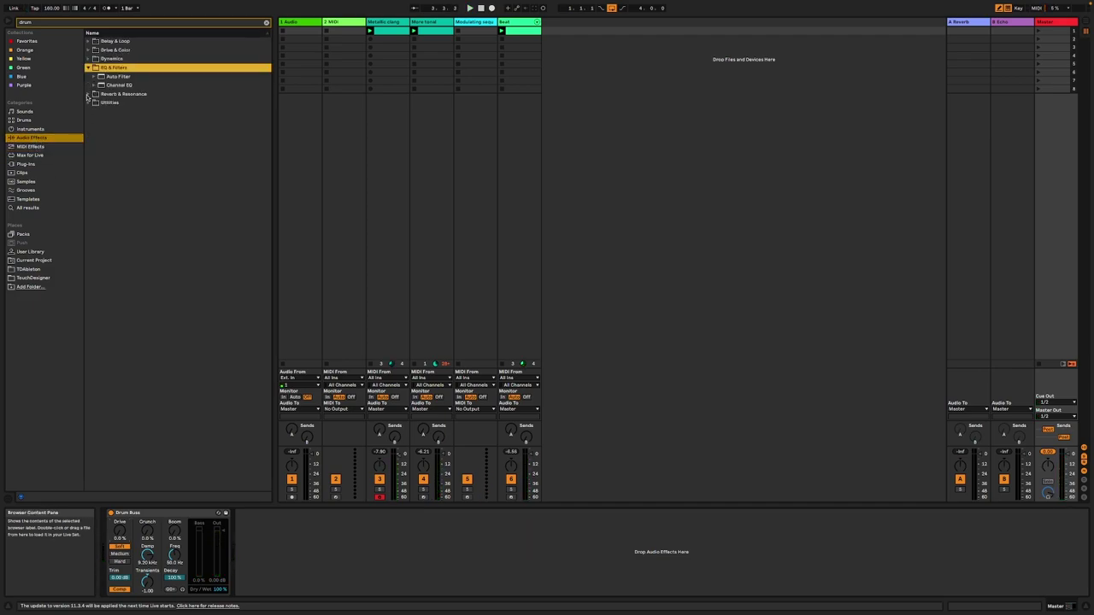
double_click(122, 86)
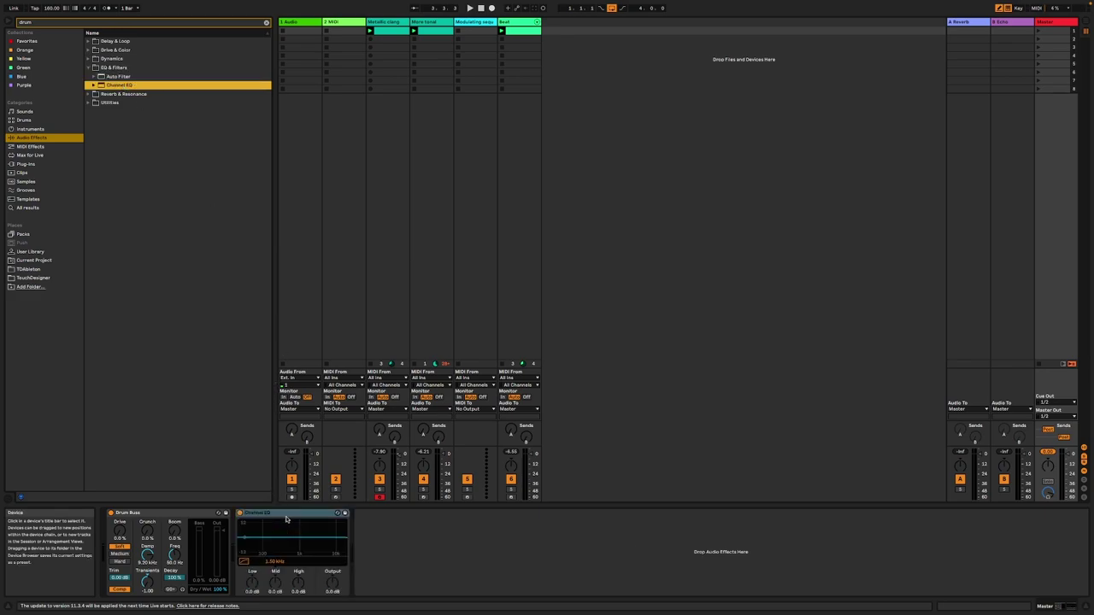
left_click(287, 515)
key("Delete")
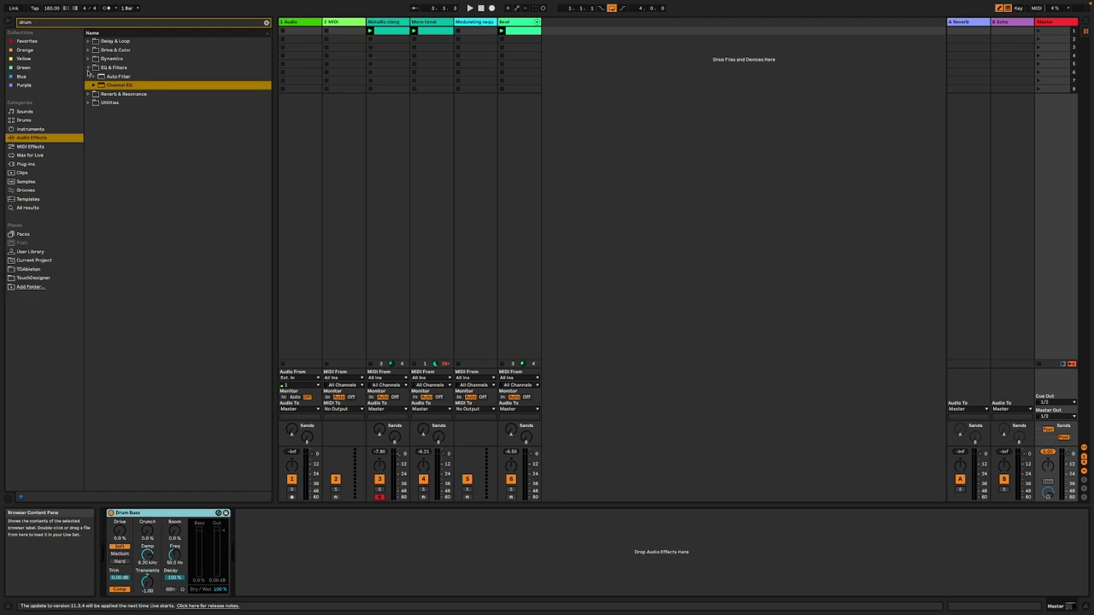
- Clear the browser's search text and add EQ Eight after Drum Buss on the Master track
left_click(87, 68)
double_click(91, 24)
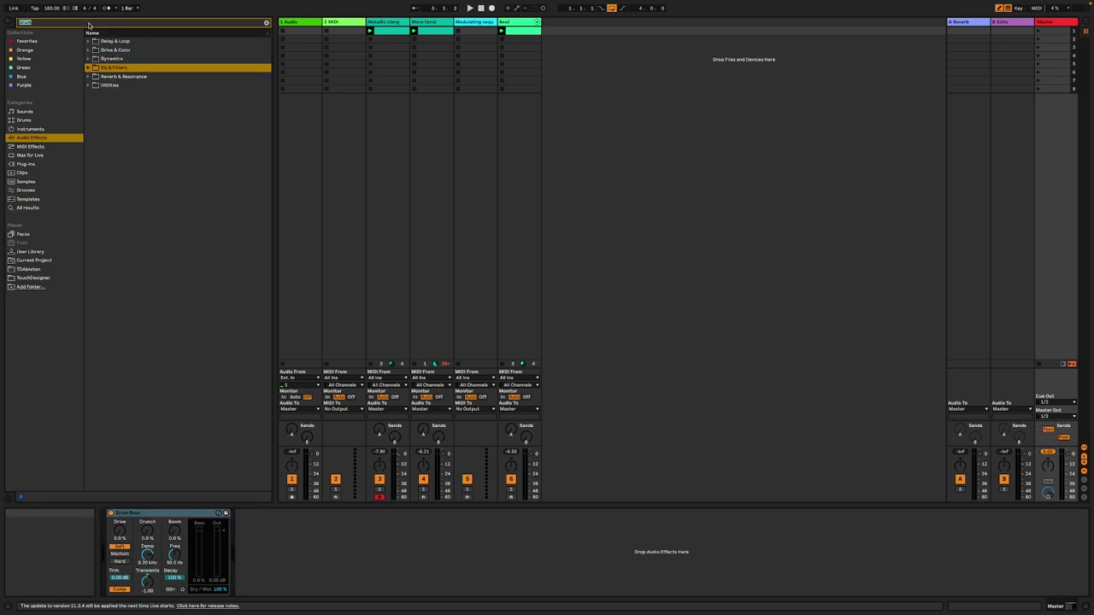
key("BackSpace")
left_click(88, 67)
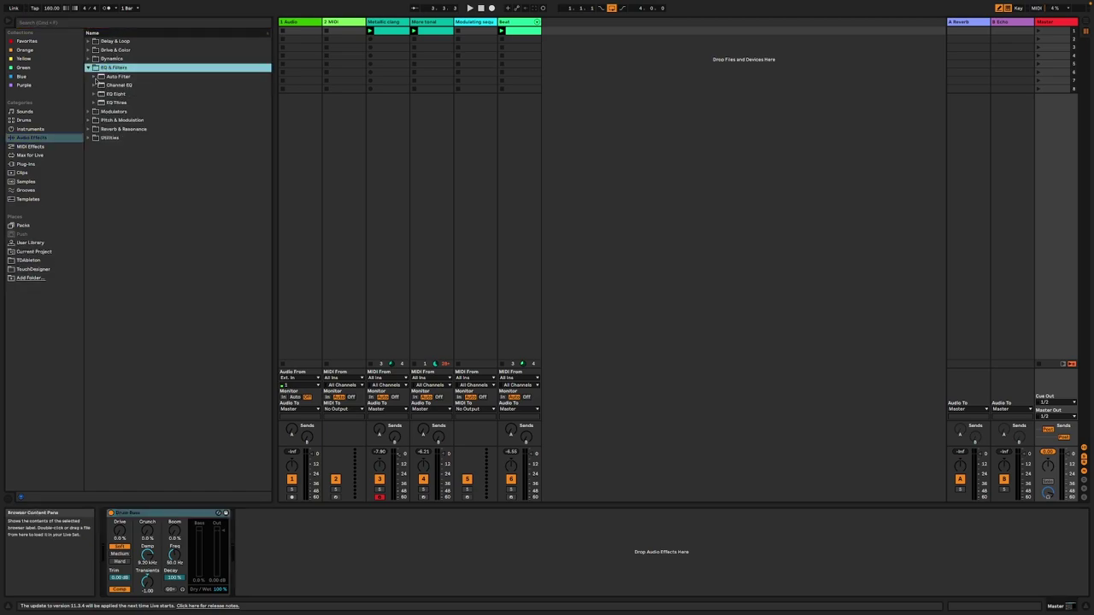
double_click(112, 94)
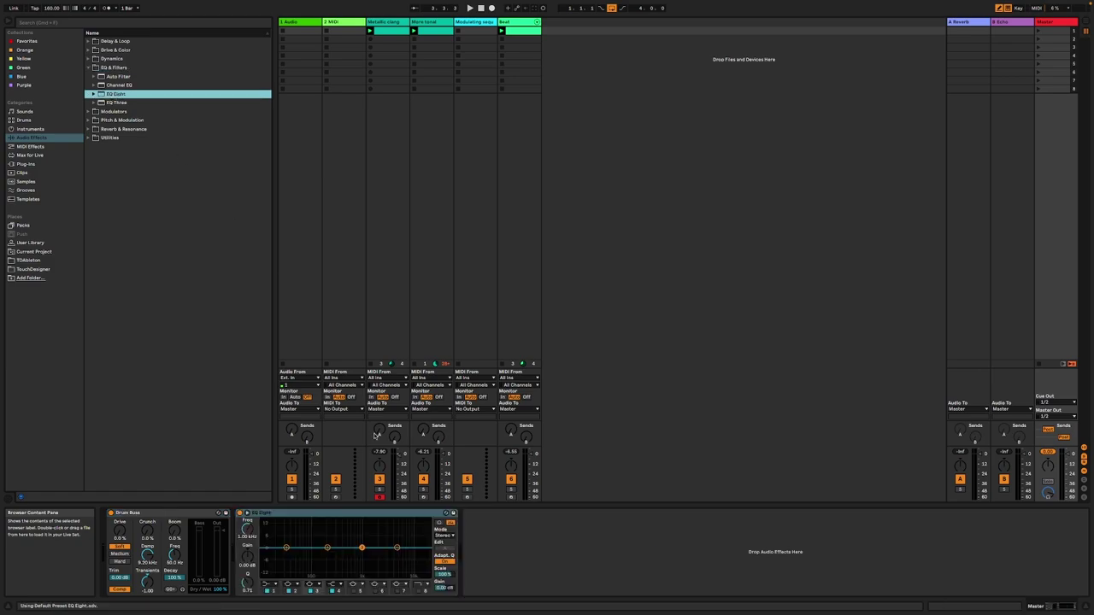
- Cut EQ Eight's second band at 200 Hz to about -8.1 dB while the set plays
left_click(328, 548)
key("space")
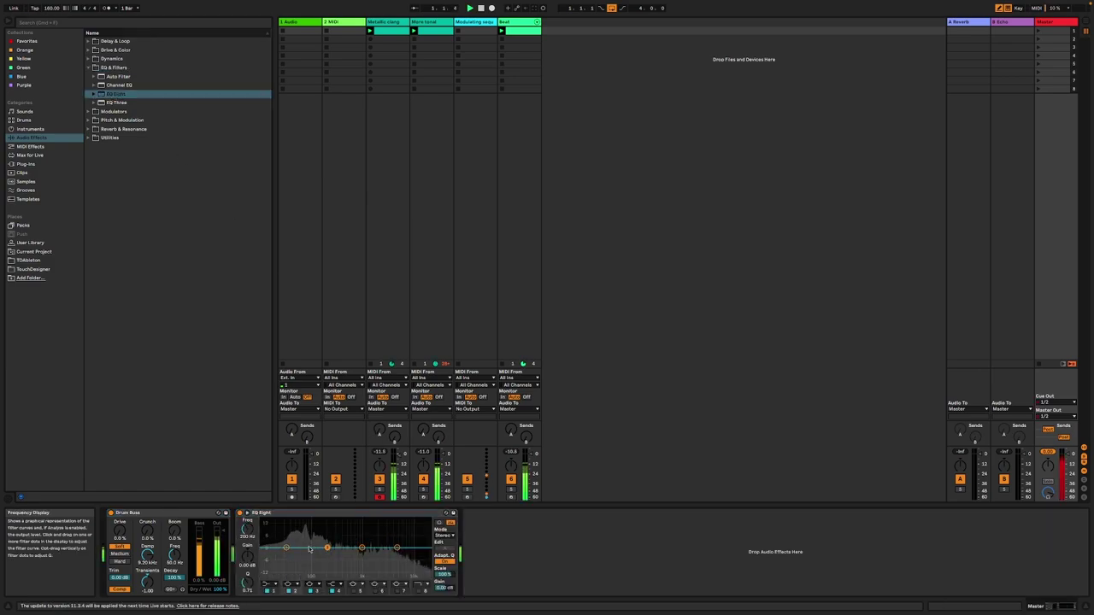
left_click_drag(248, 556, 247, 574)
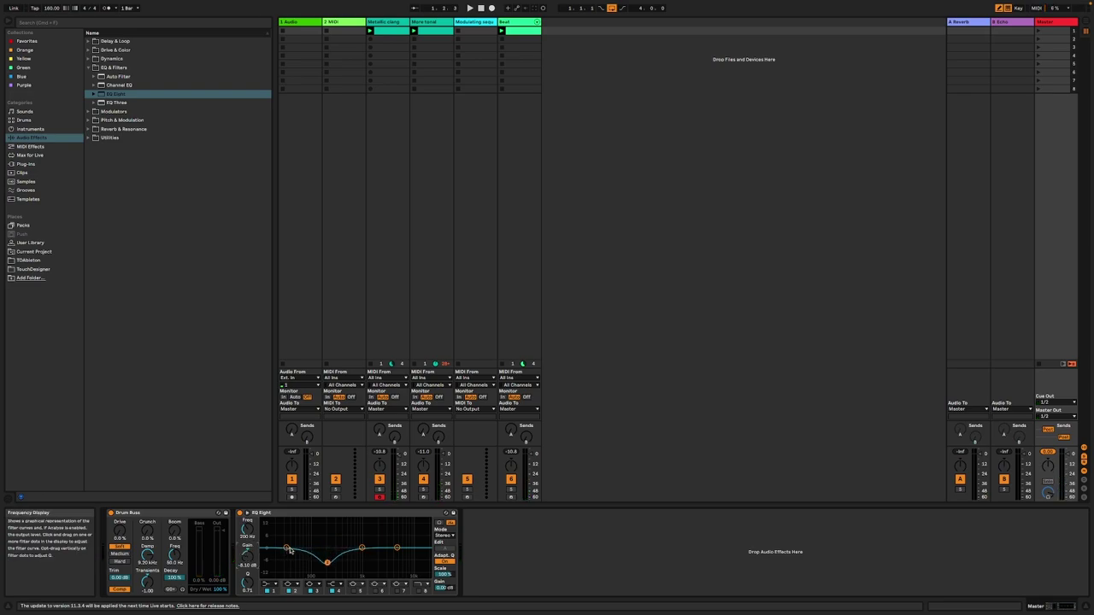
- Turn EQ Eight's first band into a low-cut filter at about 23 Hz and play the set
left_click(286, 549)
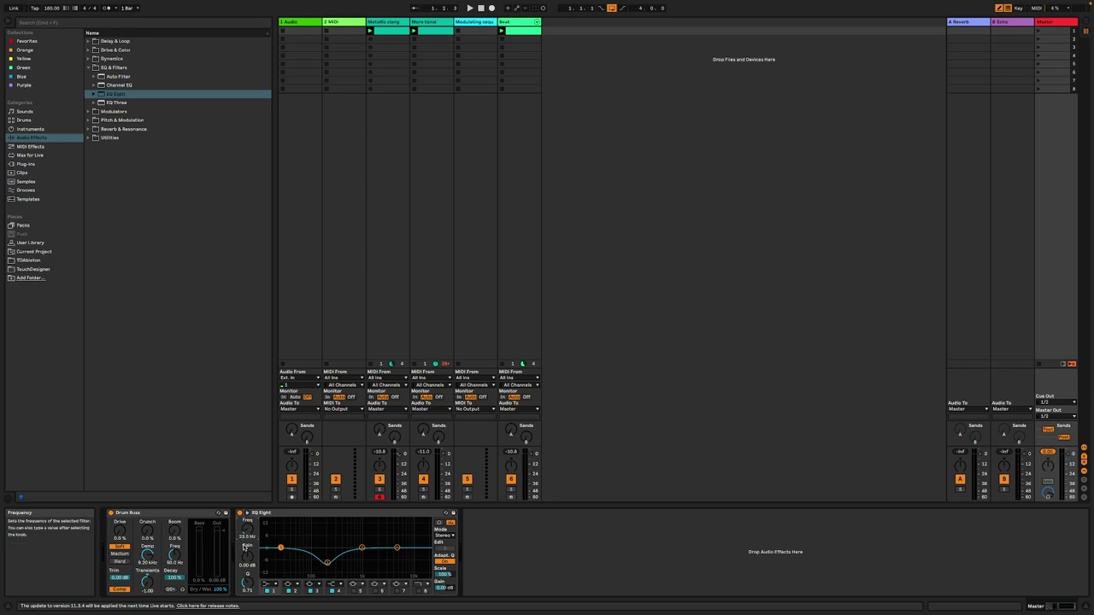
left_click(270, 584)
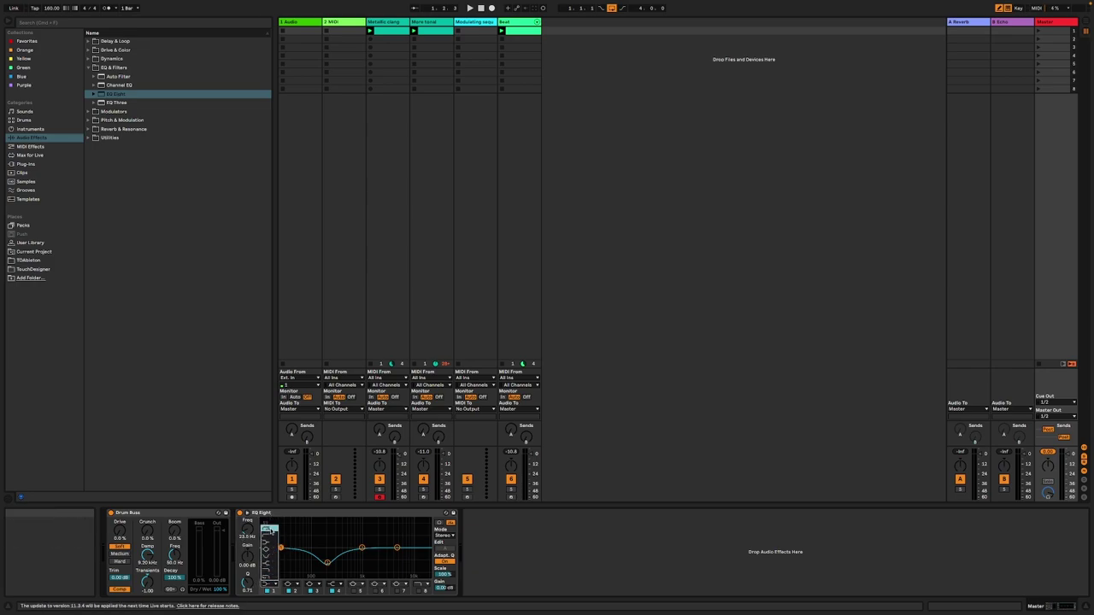
key("space")
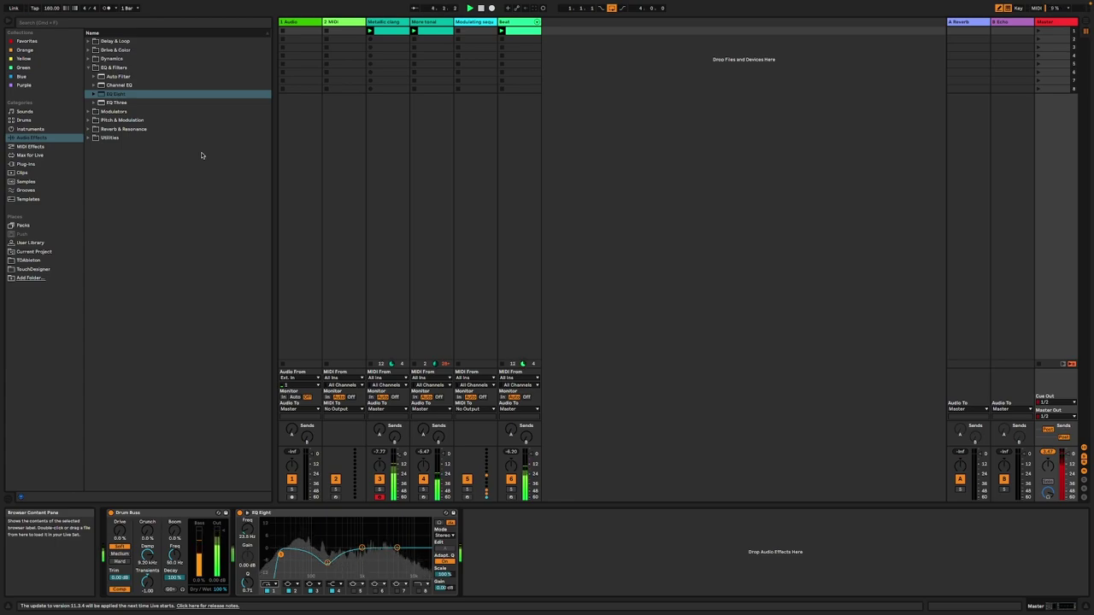
- Add a Reverb after EQ Eight on the Master track, set its Dry/Wet to about 5.6% and listen to the mix
left_click(88, 129)
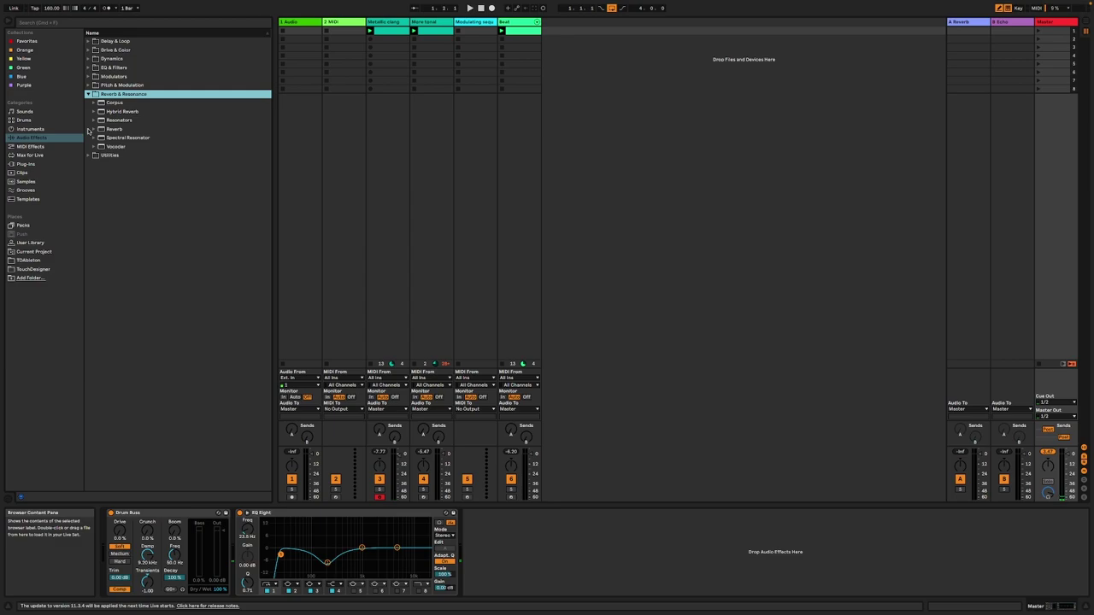
double_click(126, 131)
left_click(582, 511)
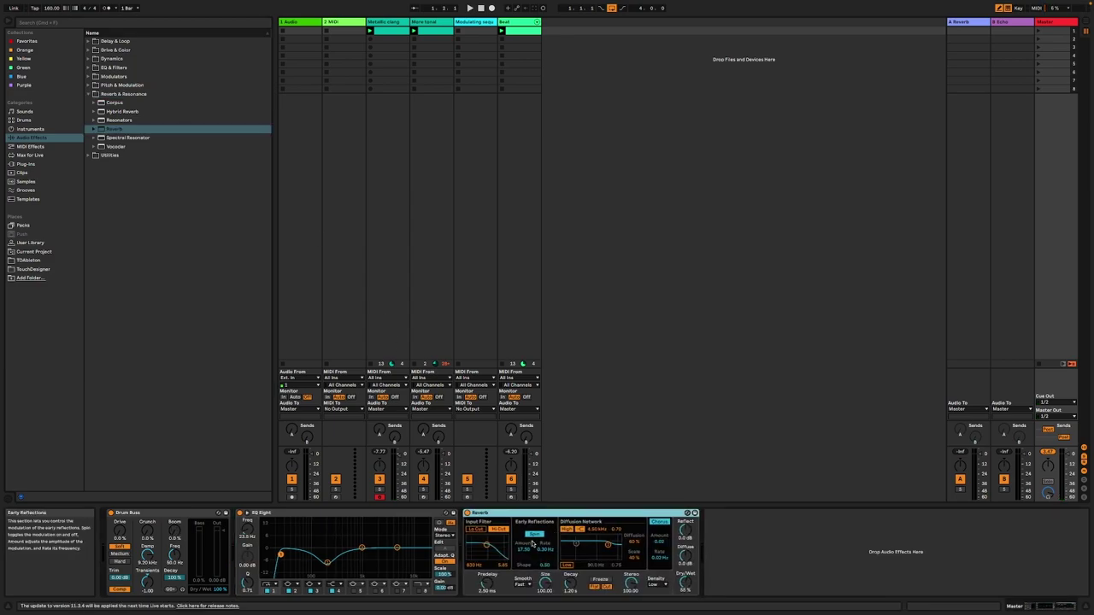
left_click_drag(684, 581, 685, 588)
key("space")
key("space")
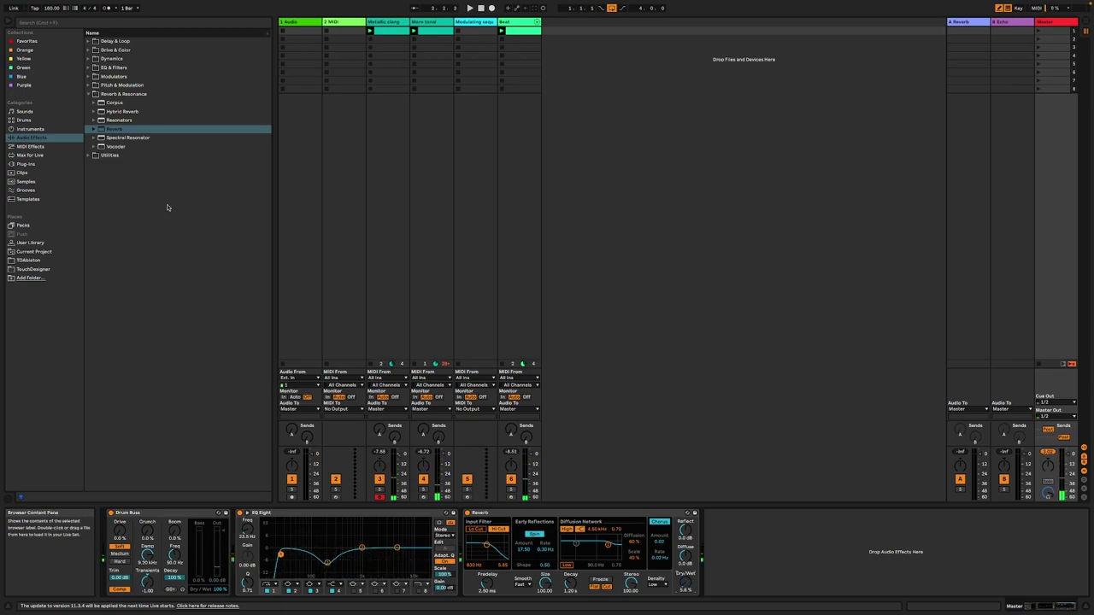
- Add the OTT preset of Multiband Dynamics after Reverb on the Master track, set its Amount to about 8% and play the set
left_click(88, 58)
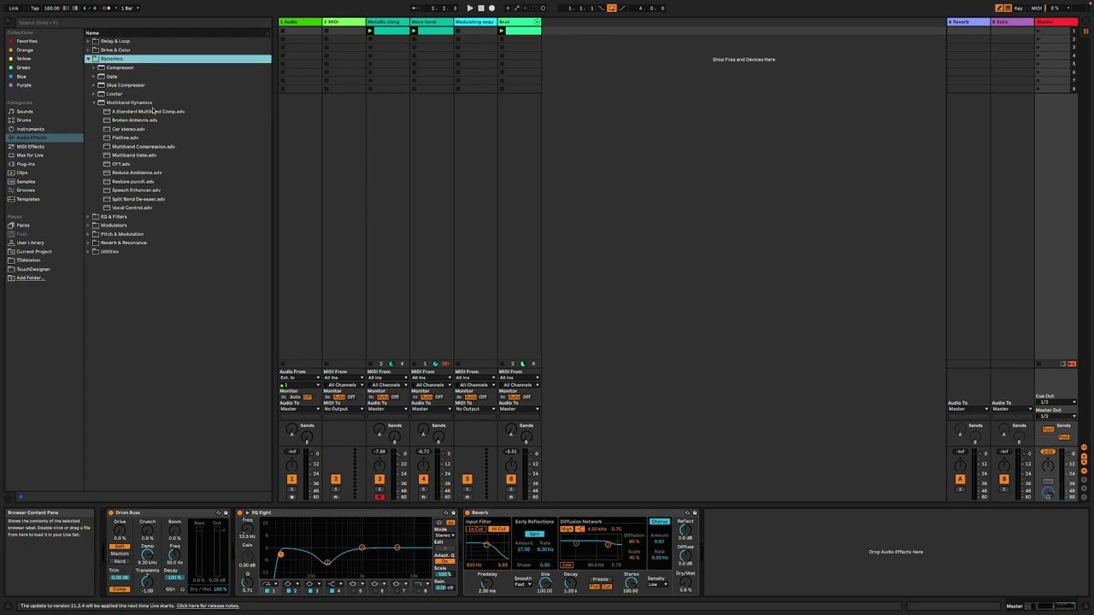
double_click(129, 163)
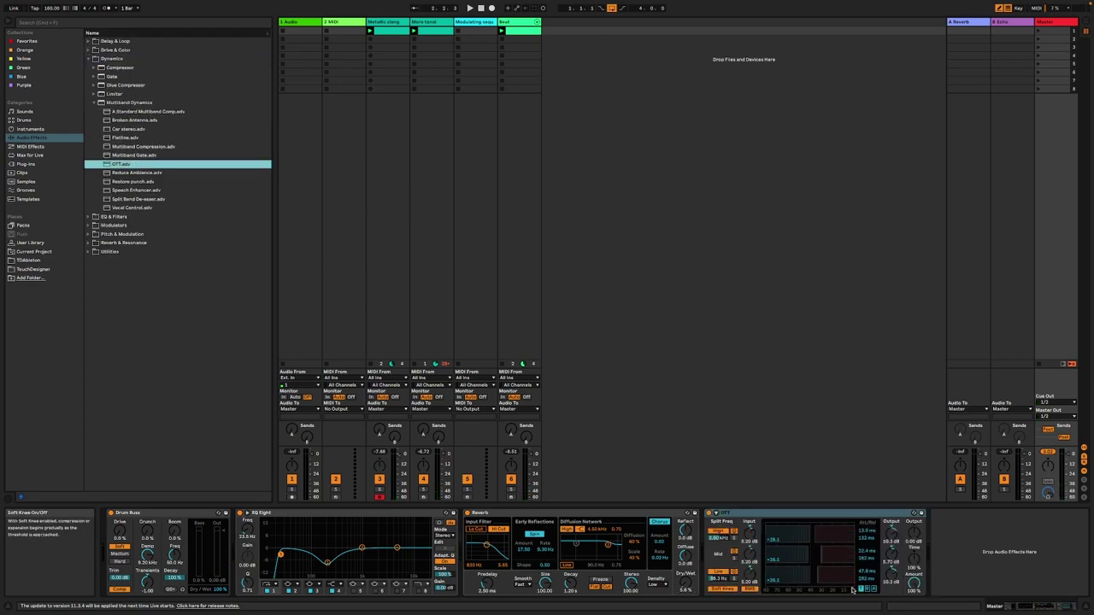
mouse_move(921, 580)
left_mouse_down()
mouse_move(921, 599)
mouse_move(920, 586)
left_mouse_up()
key("space")
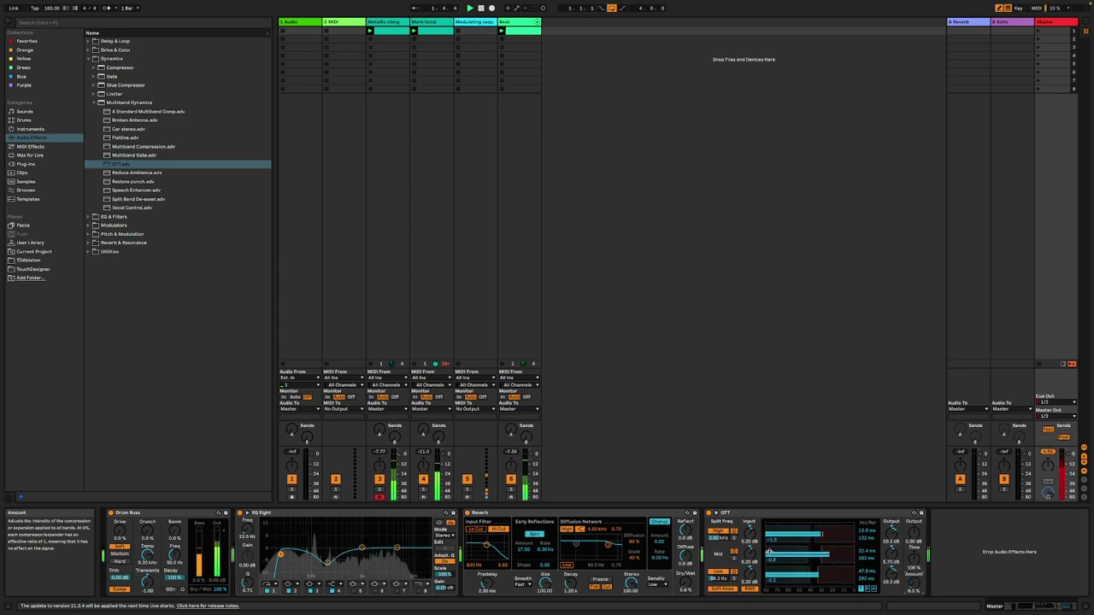
- Lower the Master Reverb's Dry/Wet to about 2.4%, its Stereo to about 28 and its Decay to about 710 ms
left_click_drag(686, 583, 631, 610)
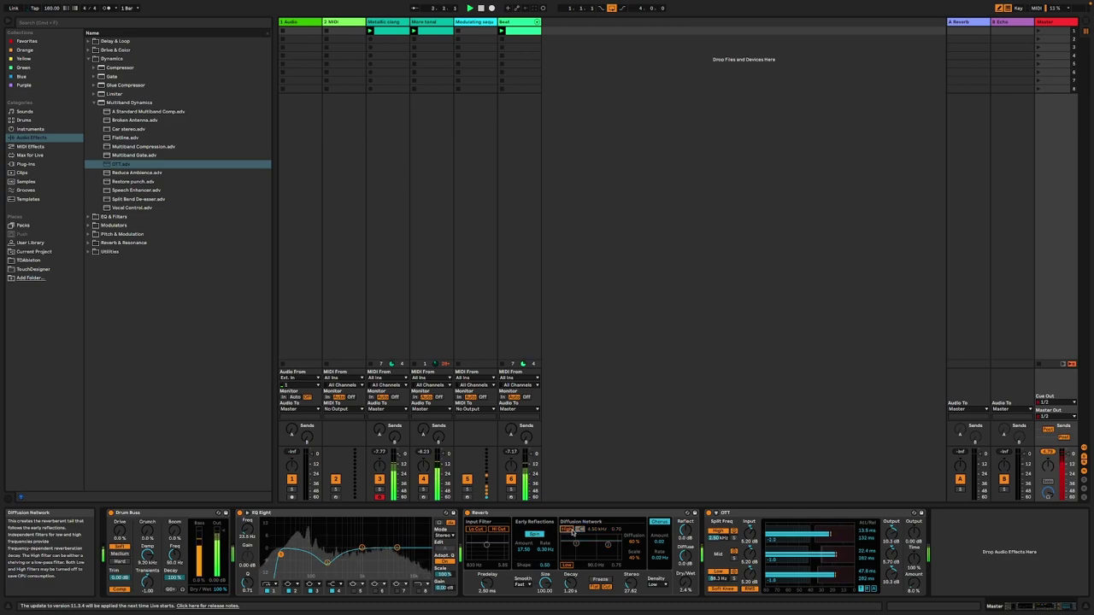
left_click_drag(571, 582, 570, 599)
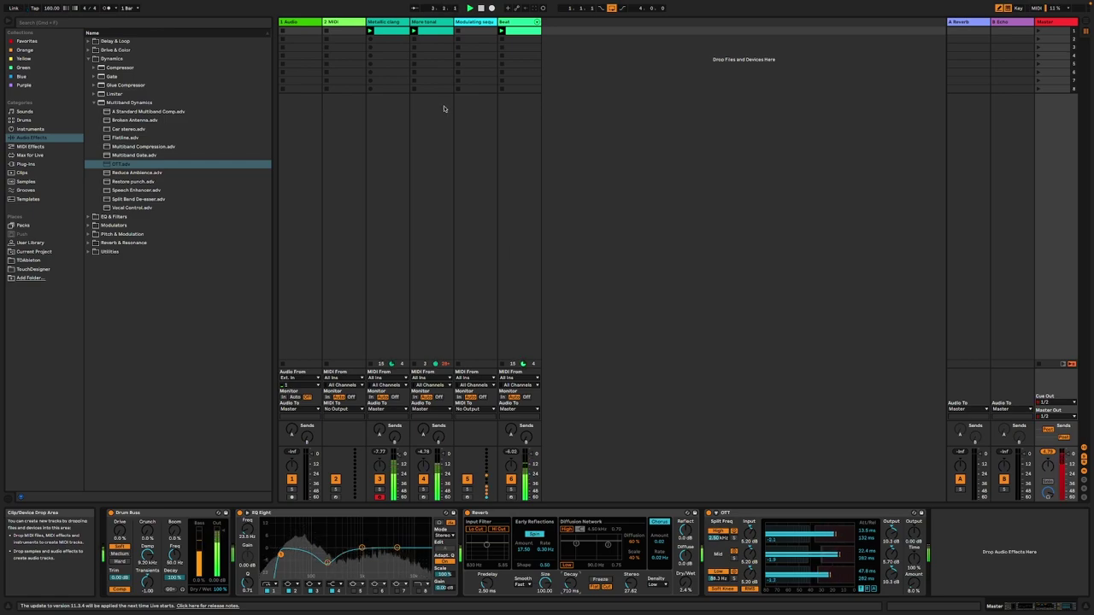
- Show the More tonal track's devices and mute the Metallic clang track to audition the remaining tracks
left_click(425, 25)
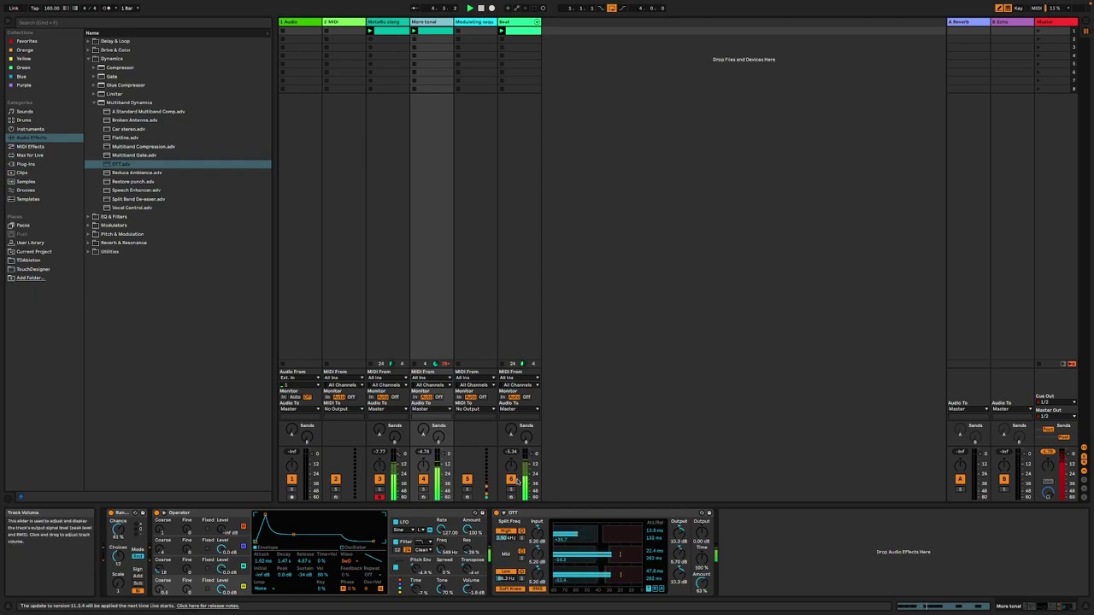
left_click(510, 480)
left_click(379, 480)
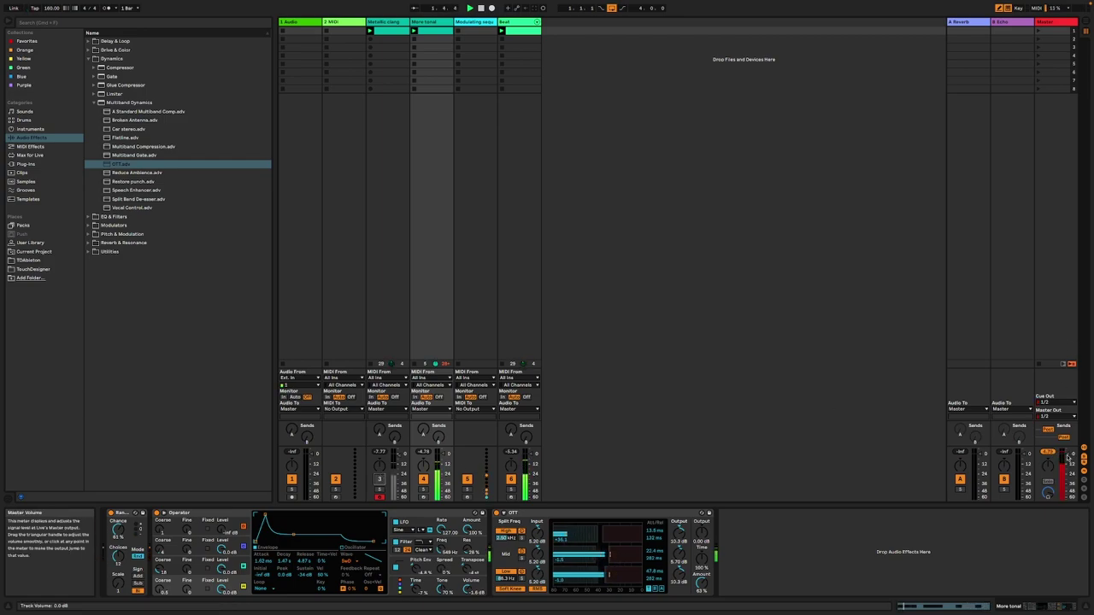
- Add a Limiter after OTT on the Master track and restart playback to hear the mix
left_click(1047, 27)
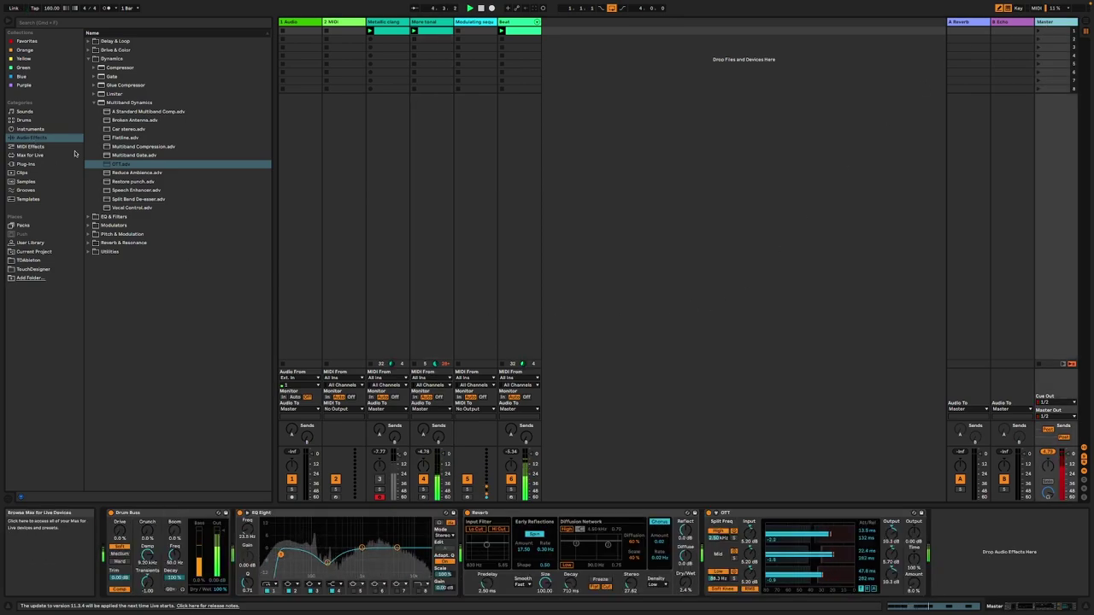
left_click(111, 95)
double_click(111, 95)
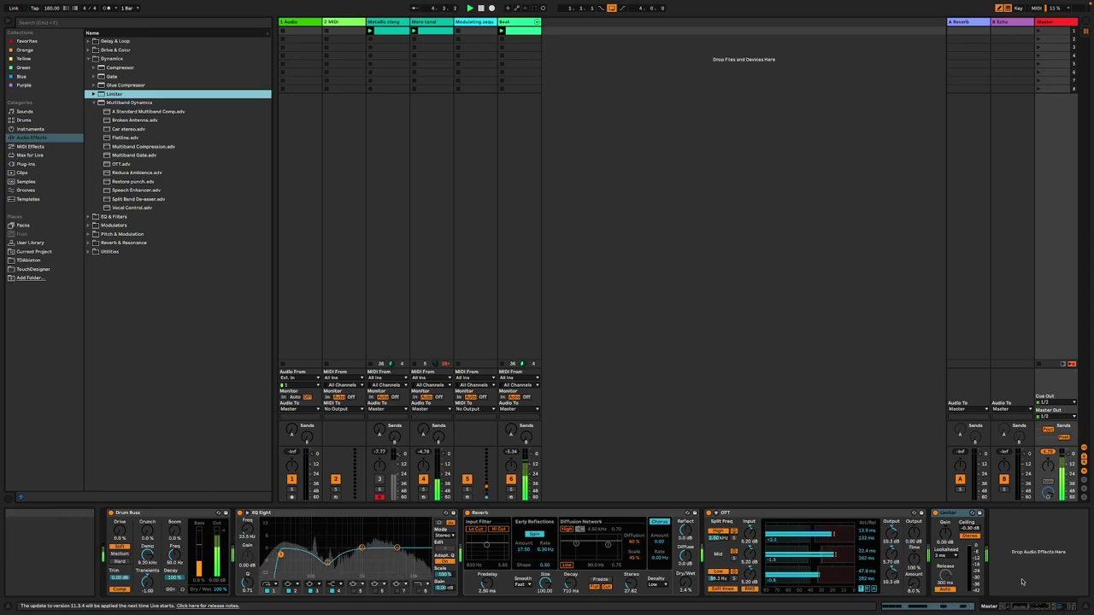
key("space")
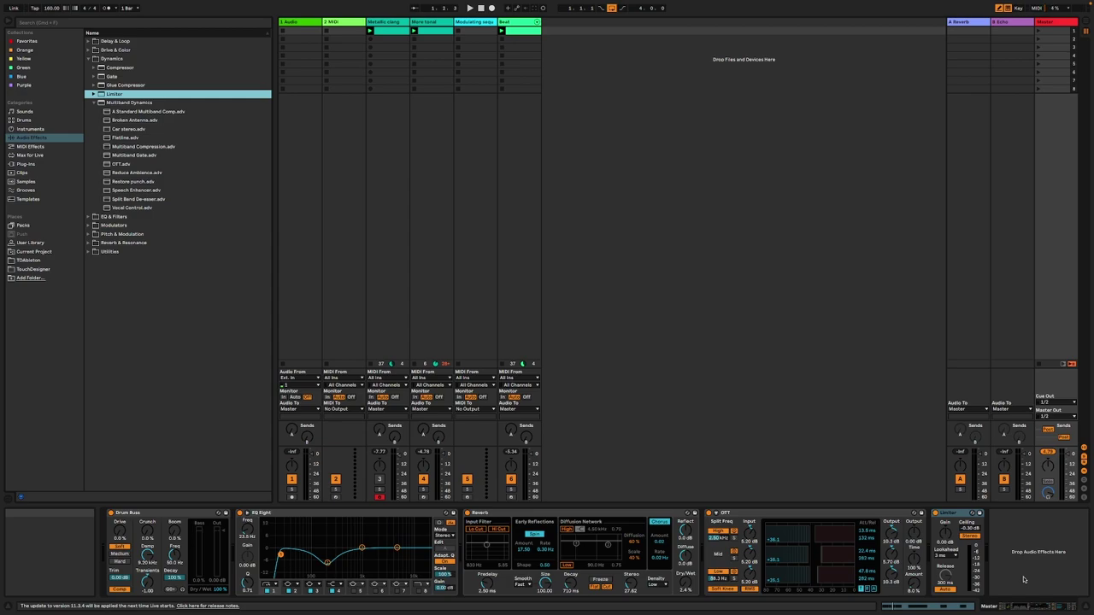
key("space")
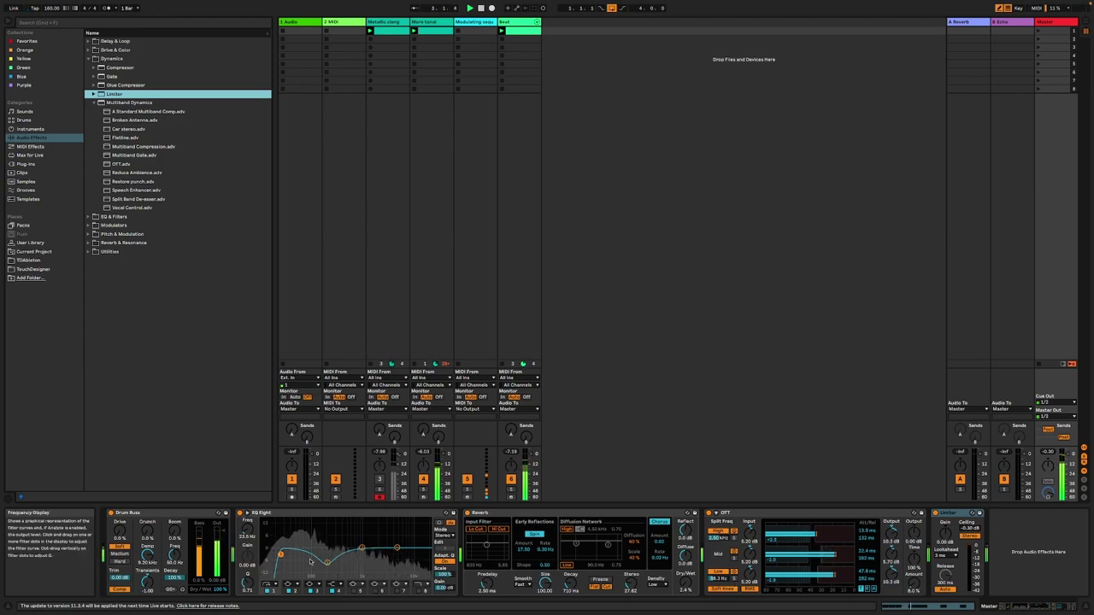
- Unmute the Metallic clang track, try its A Reverb send up to 0 dB and stop playback
left_click(379, 479)
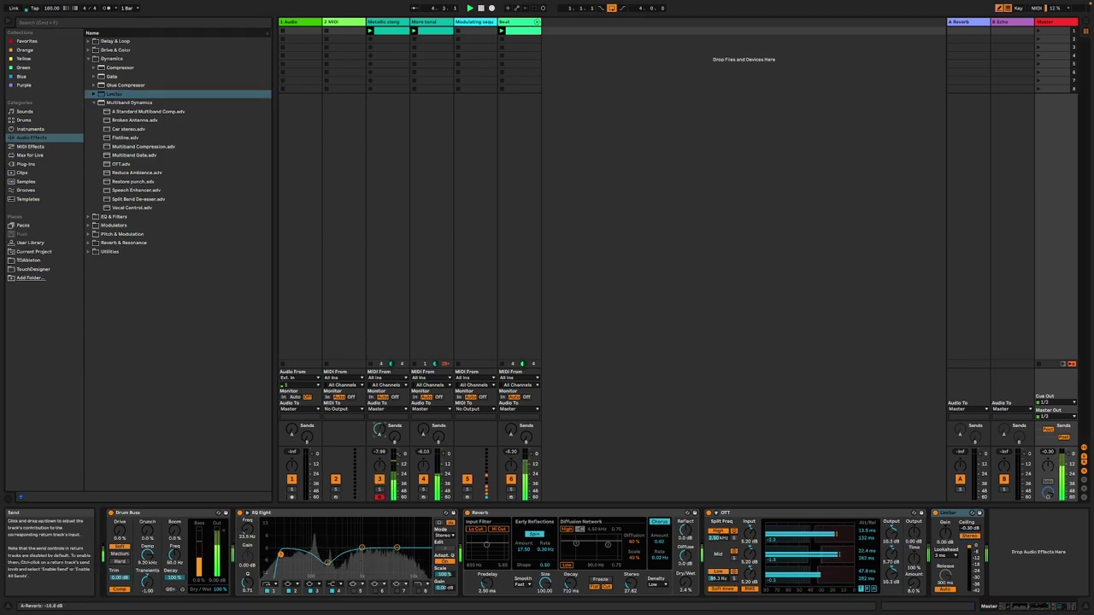
left_click_drag(379, 430, 378, 479)
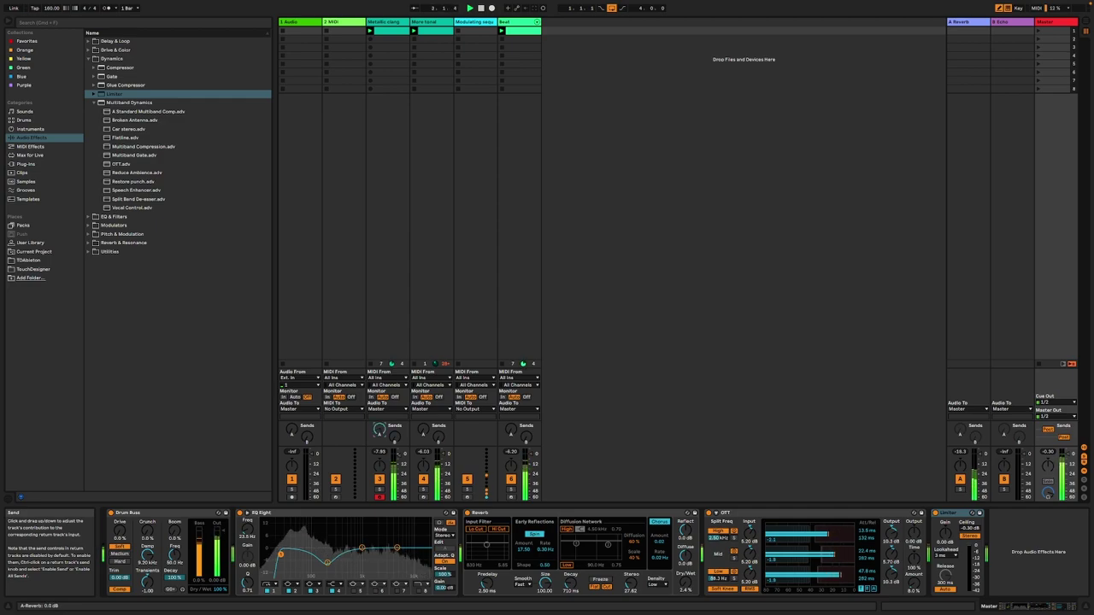
key("space")
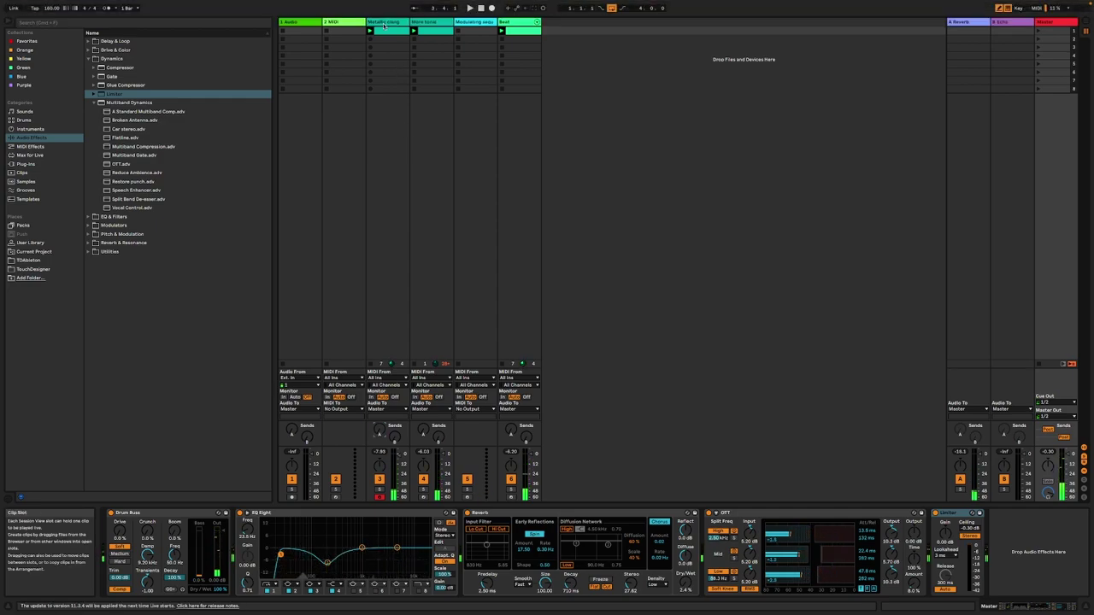
- Search the Max for Live devices for "coin" and add TFP - Coin before Operator on the Metallic clang track
left_click(384, 22)
left_click(30, 155)
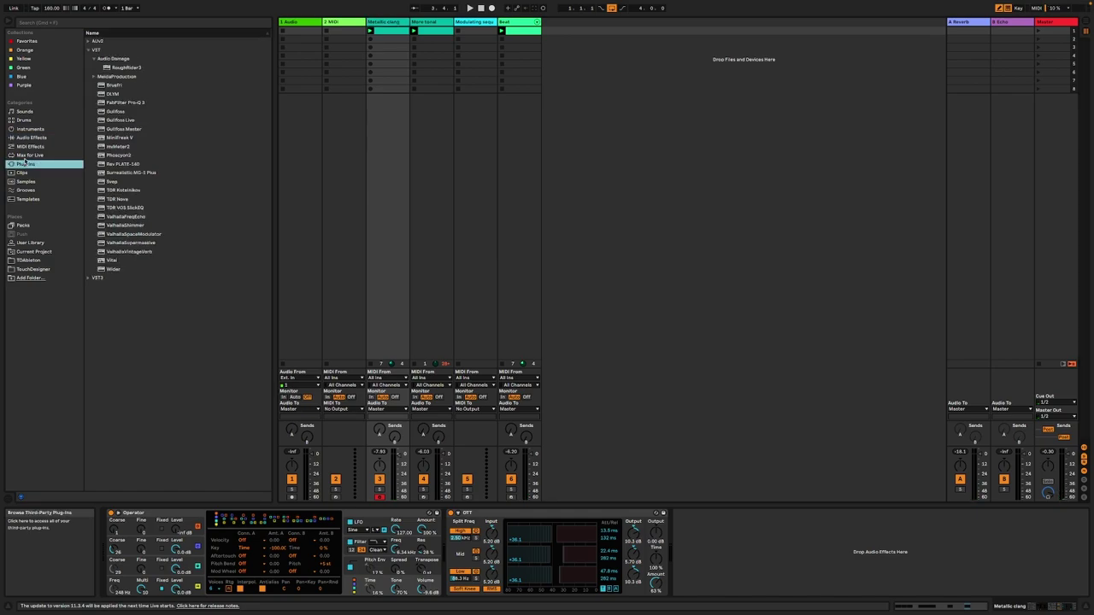
left_click(64, 24)
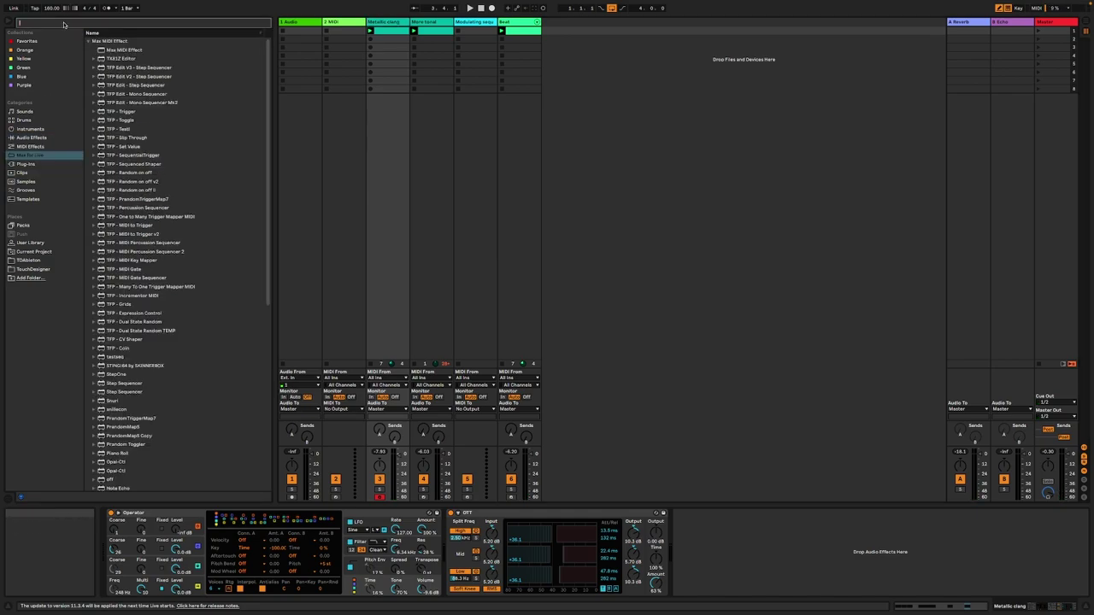
type("coin")
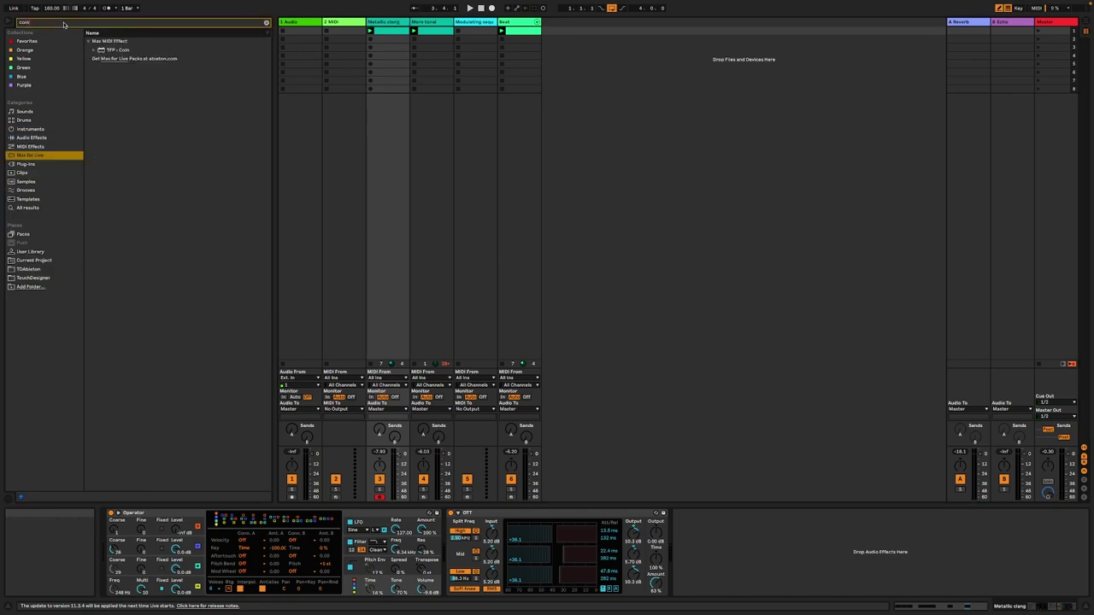
double_click(105, 51)
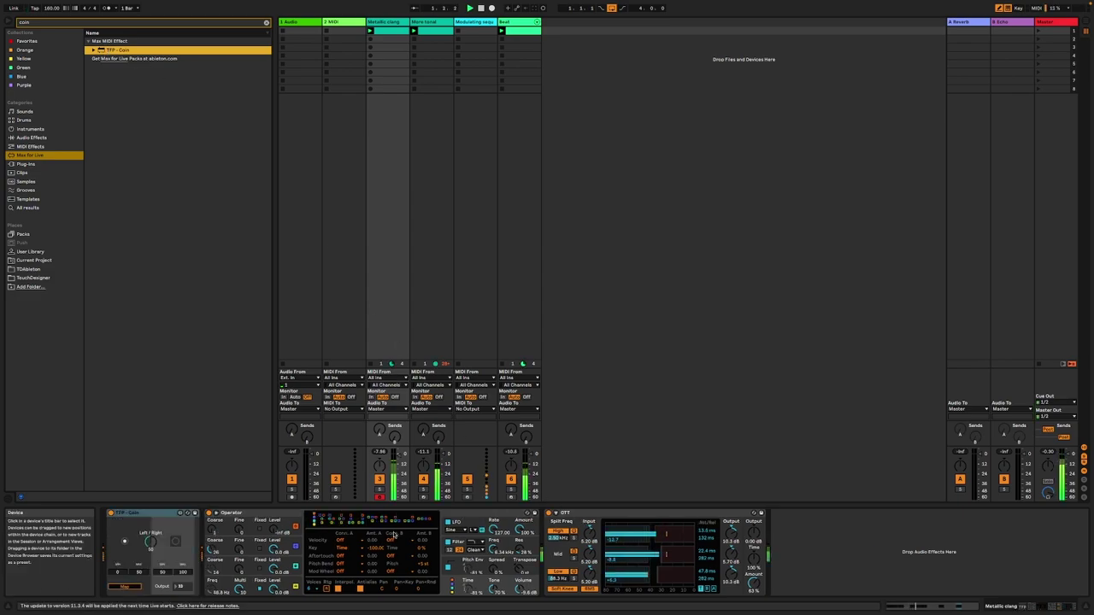
- Set TFP - Coin's left output range to 0–0 and lower the maximum of its right output range
left_click(167, 514)
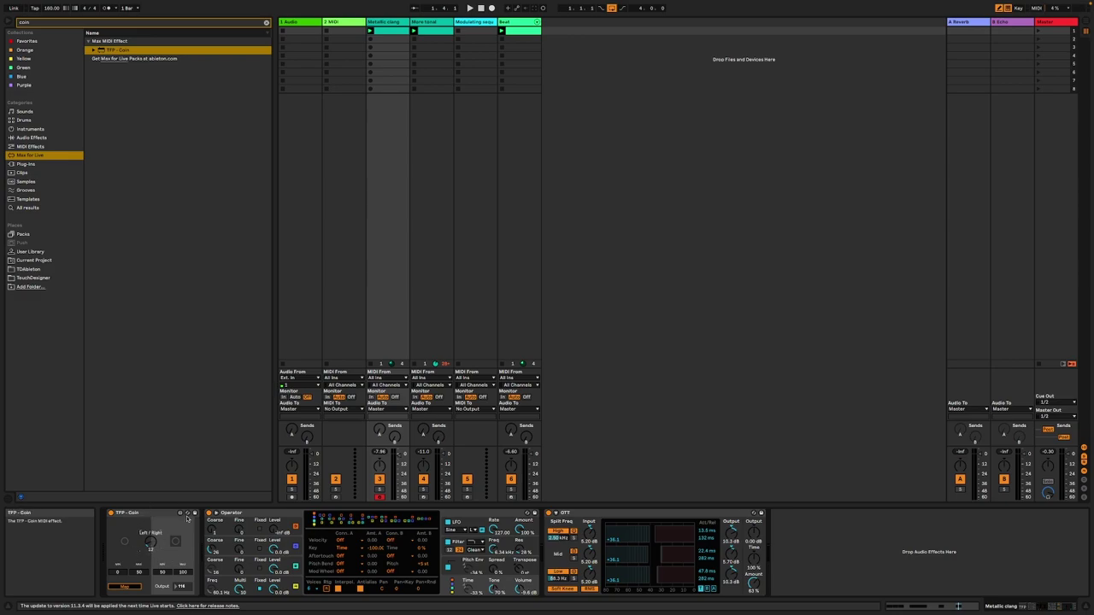
left_click_drag(151, 542, 151, 539)
left_click_drag(138, 573, 139, 599)
left_click_drag(181, 570, 182, 576)
- Map TFP - Coin to the Metallic clang track's A Reverb send and play the set with the A Reverb return track selected
left_click(120, 588)
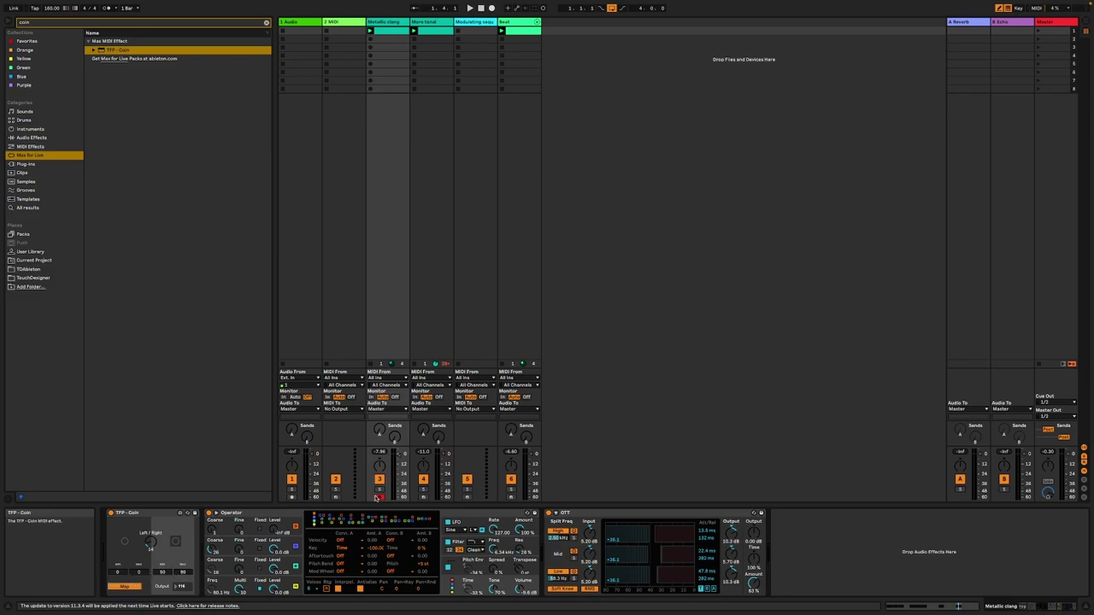
left_click(382, 429)
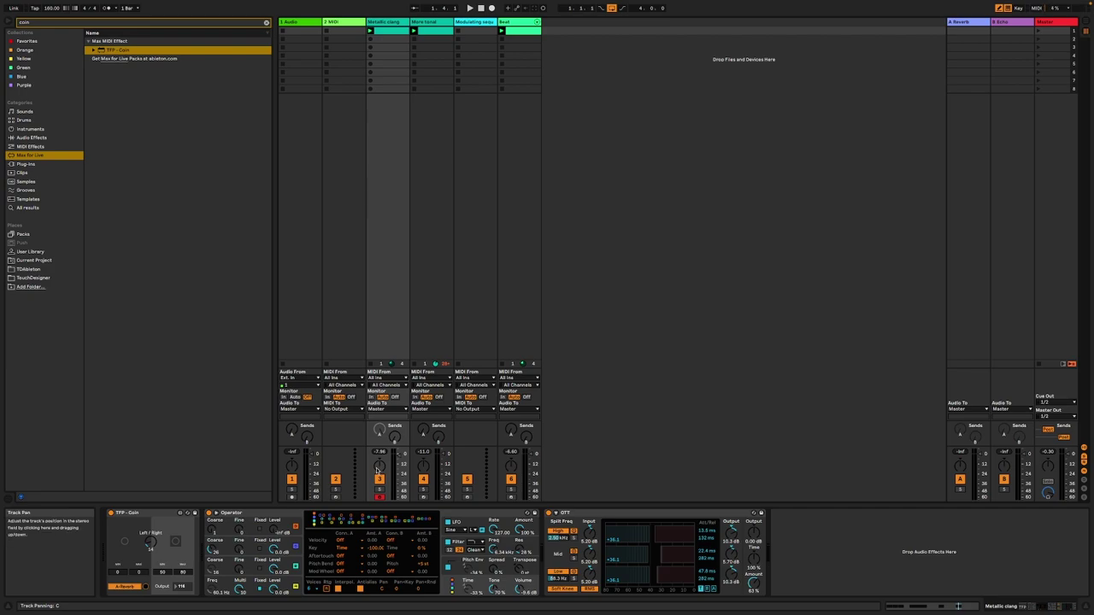
left_click(966, 98)
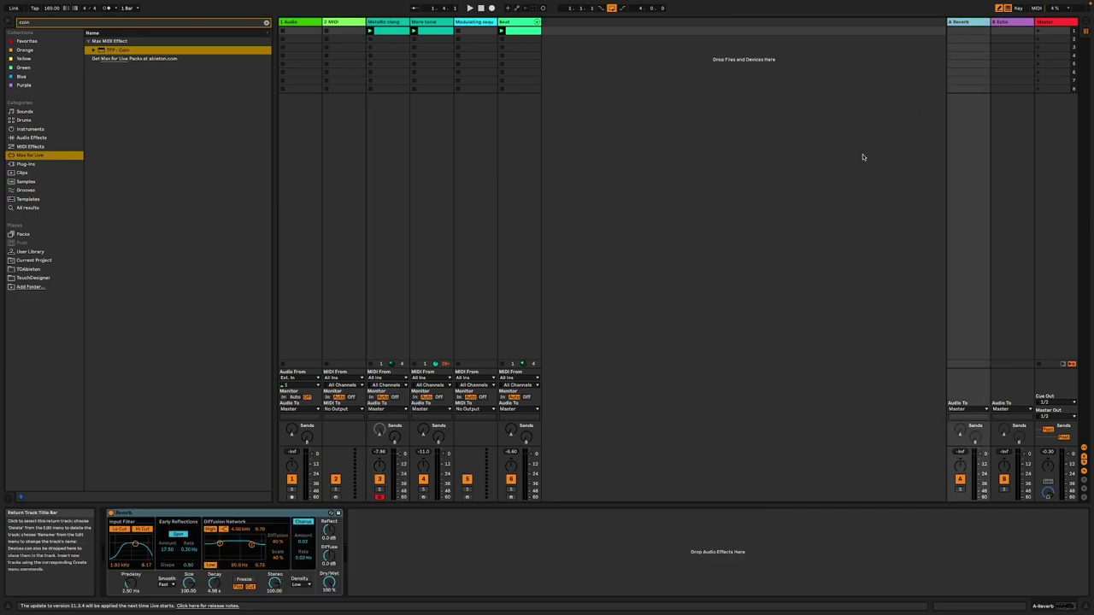
key("space")
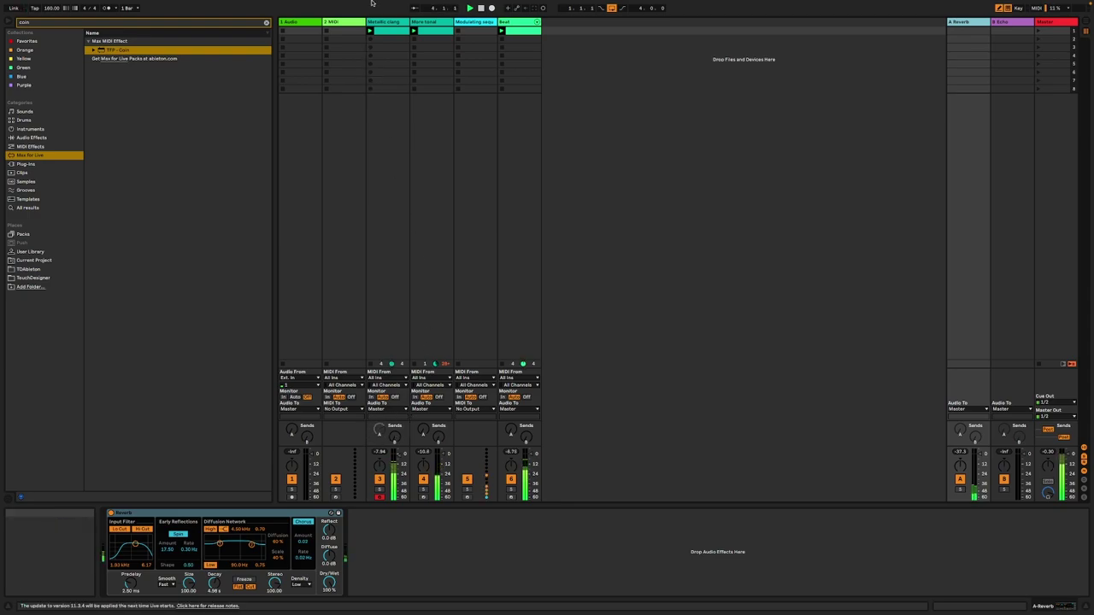
- Show the Metallic clang and Beat tracks' devices and preview the Kick pad in the Beat track's drum rack
left_click(383, 23)
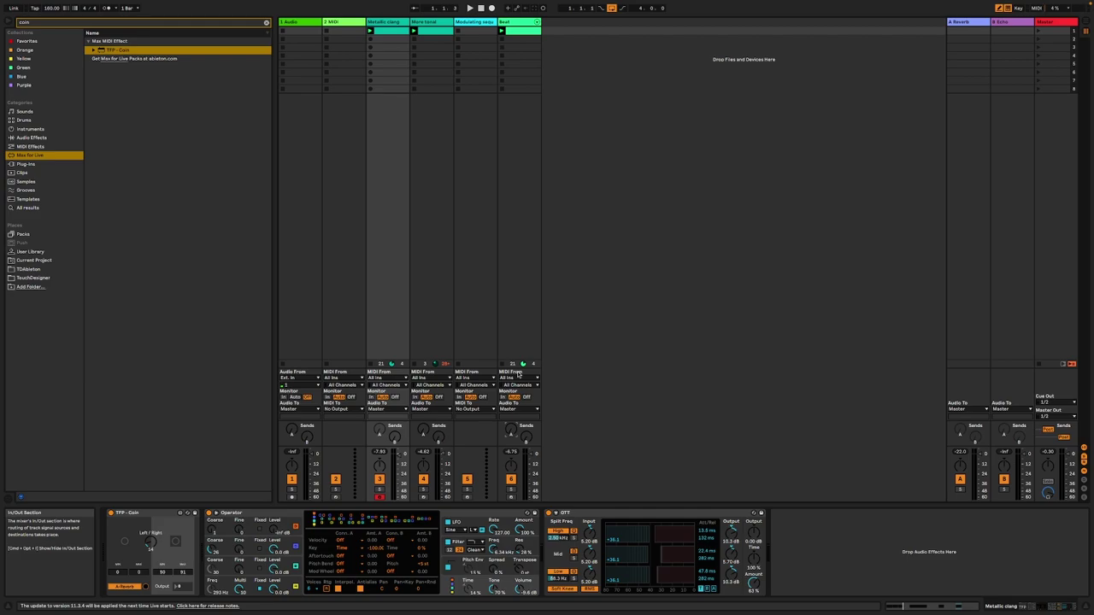
left_click(513, 23)
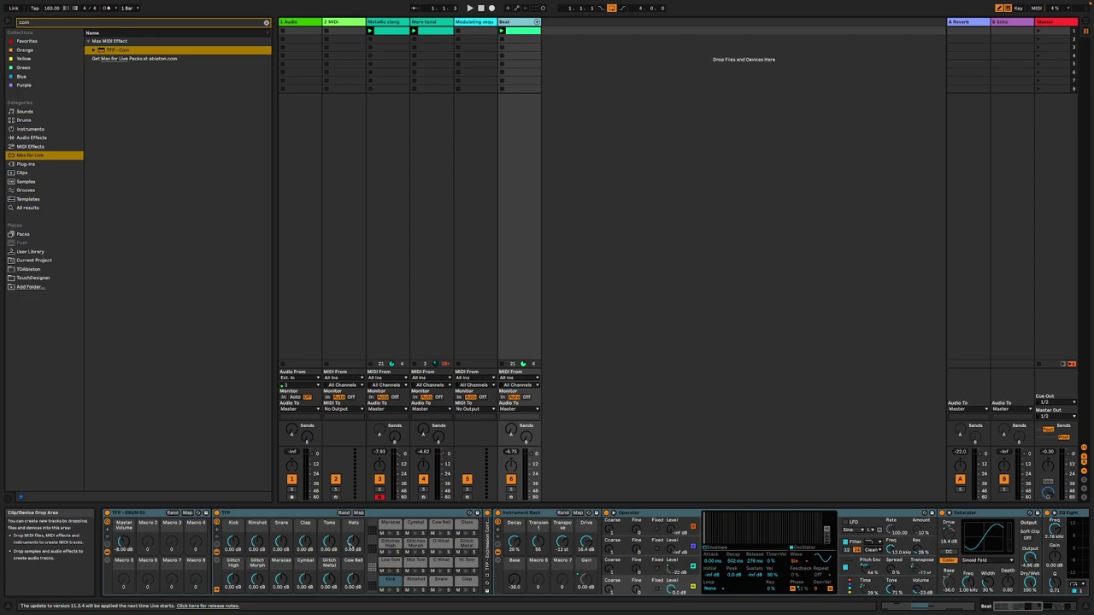
left_click(391, 588)
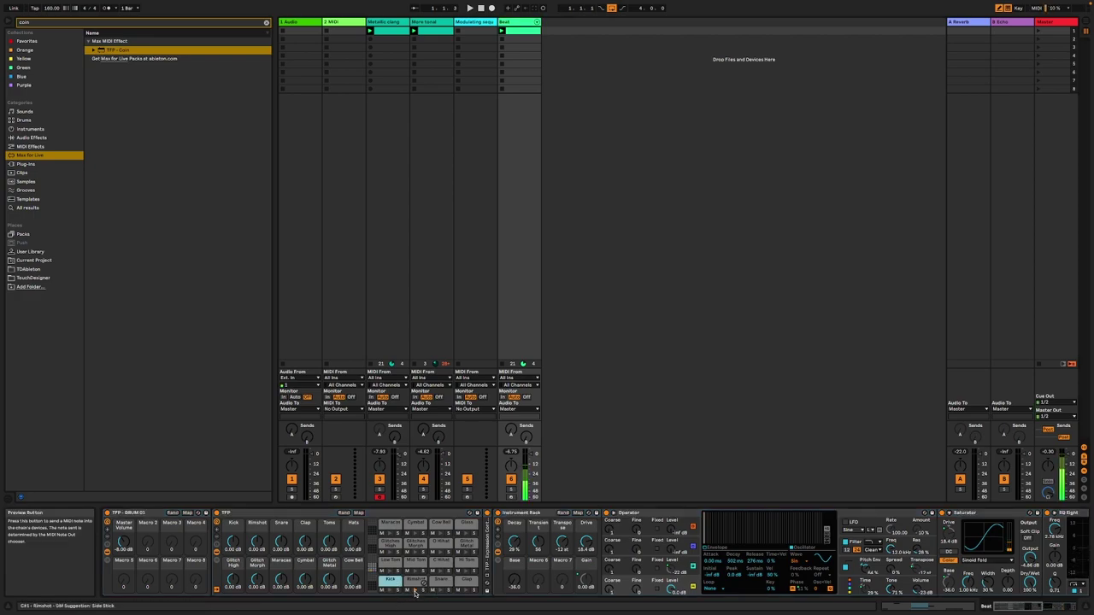